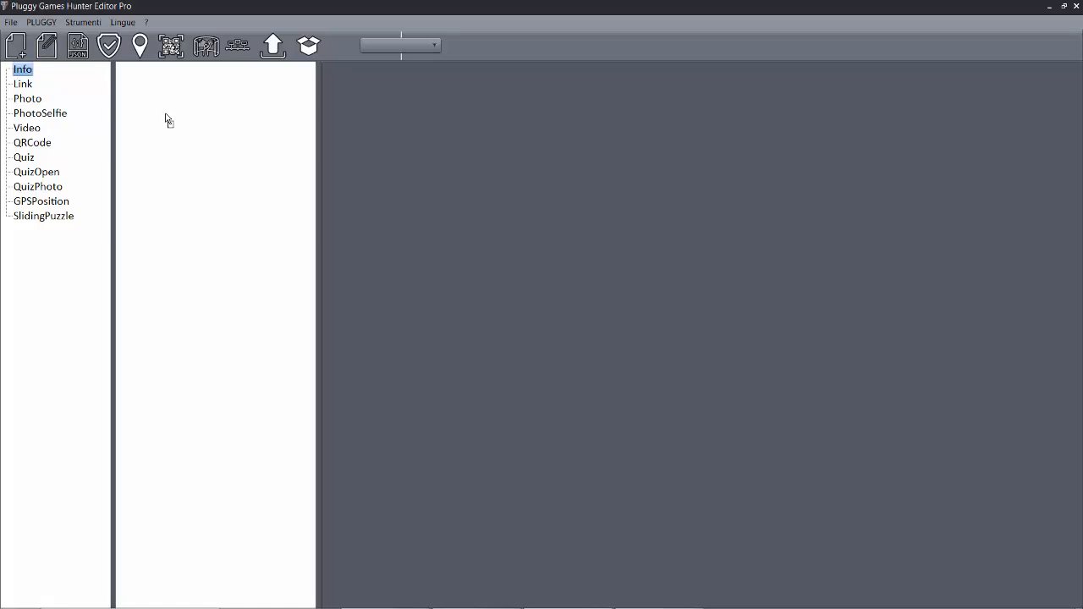
# Step: Open the game's general settings and switch the interface language to English
pyautogui.click(121, 71)
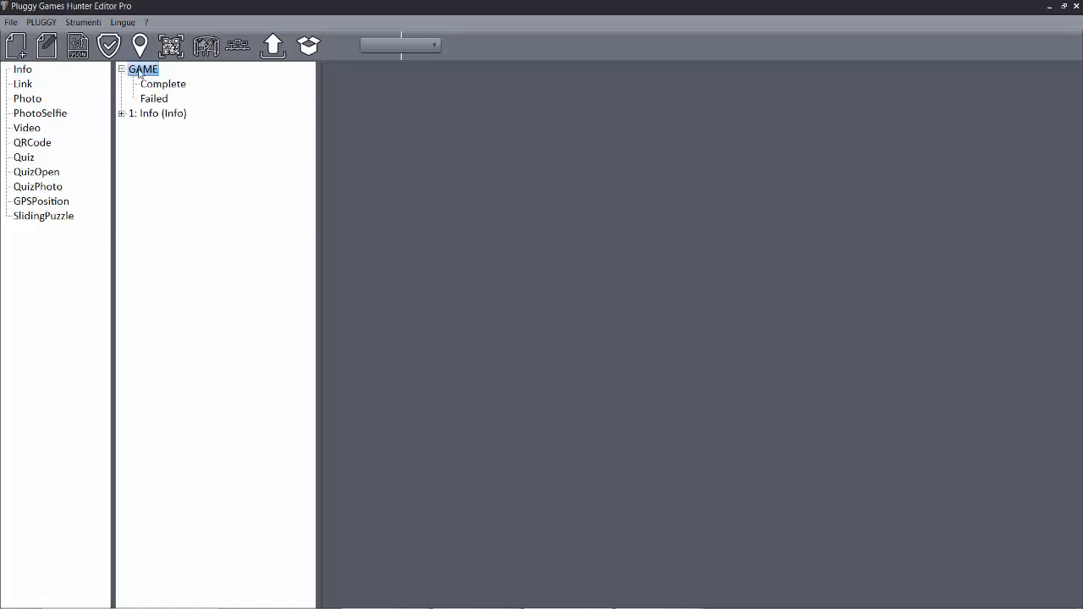
pyautogui.doubleClick(142, 70)
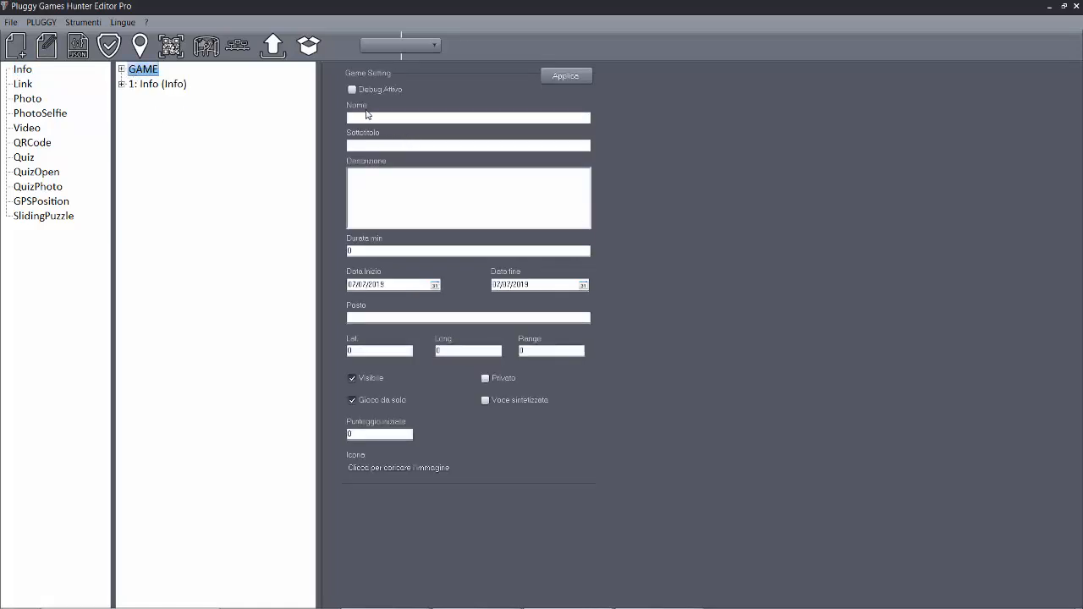
pyautogui.click(122, 22)
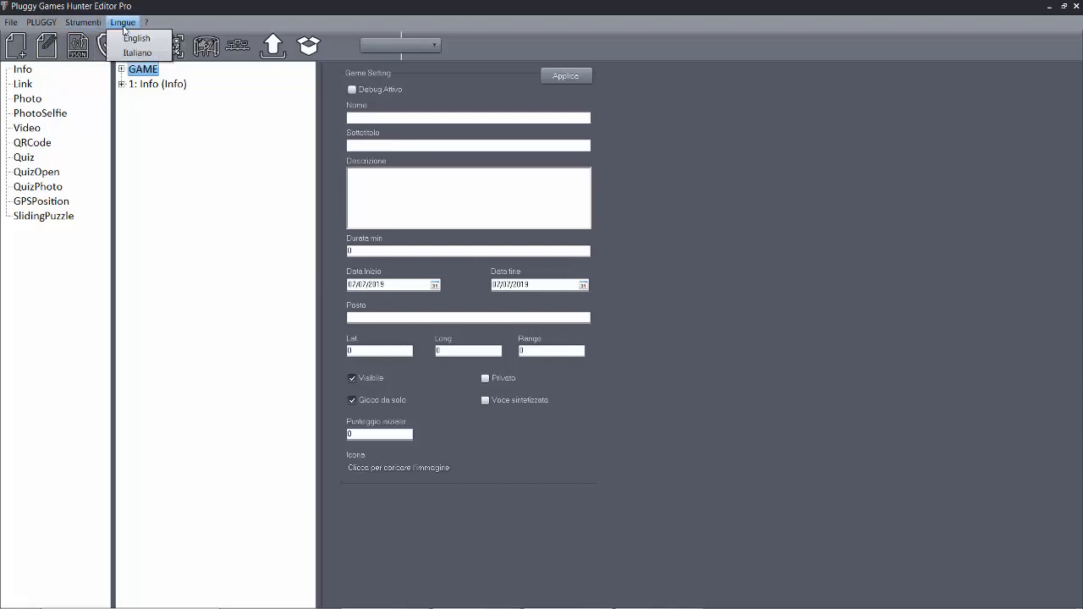
pyautogui.click(127, 46)
# Step: Set the game's title, subtitle and description to "Test" and apply the game settings
pyautogui.click(371, 117)
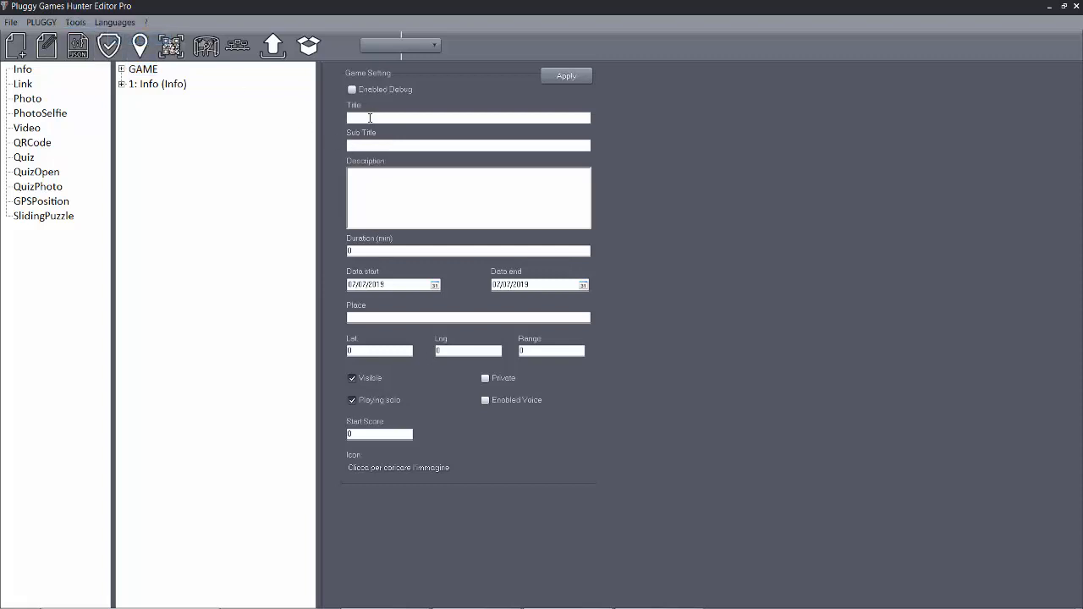
pyautogui.write('TestTesest')
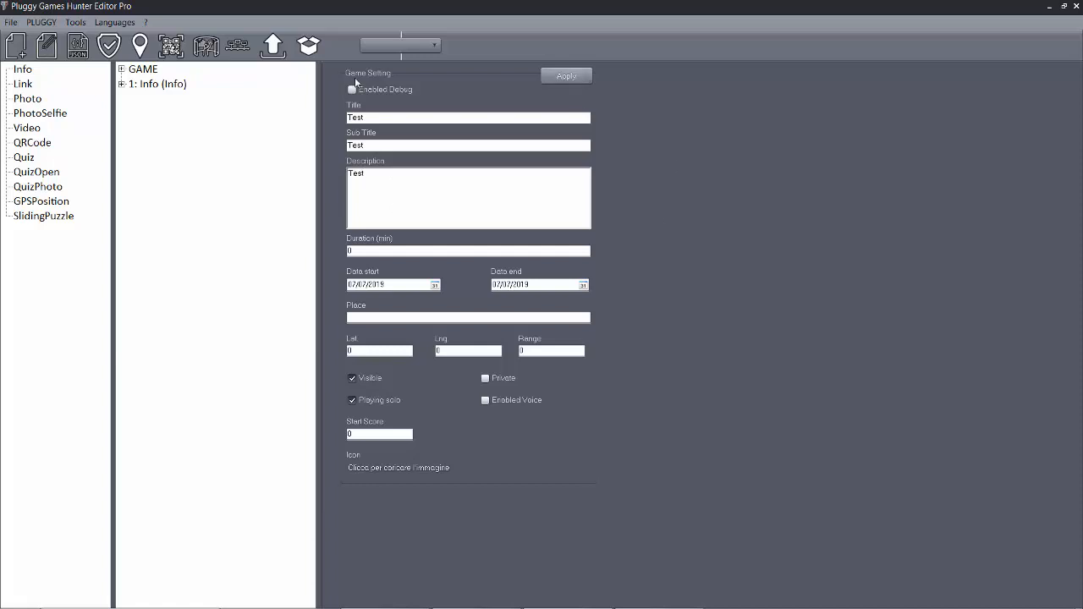
pyautogui.click(569, 76)
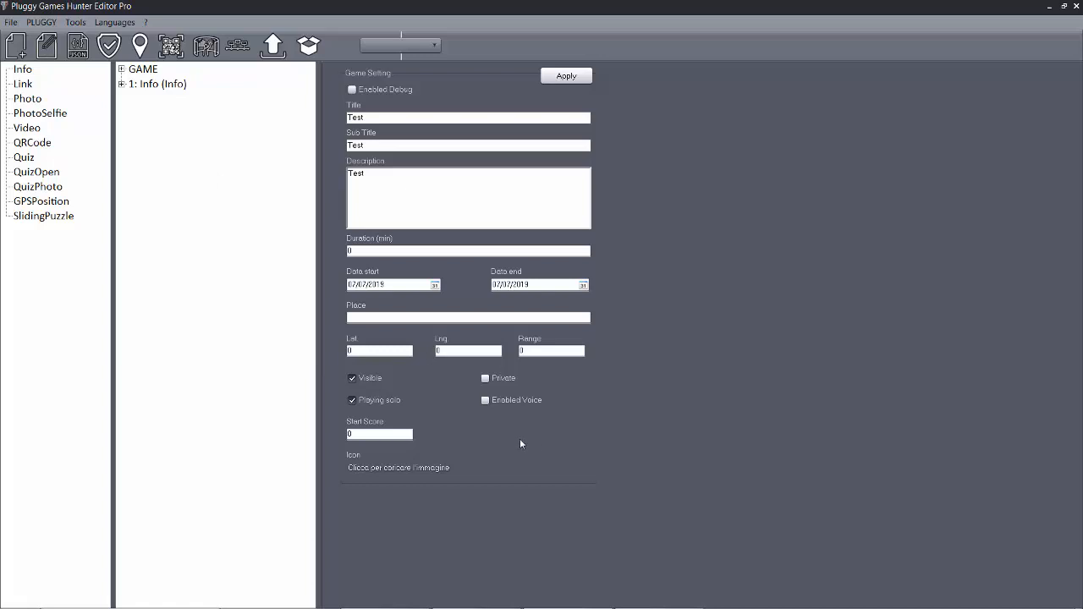
# Step: Save the game as script.txt in the prova folder on the removable disk E:, replacing the existing file
pyautogui.click(121, 84)
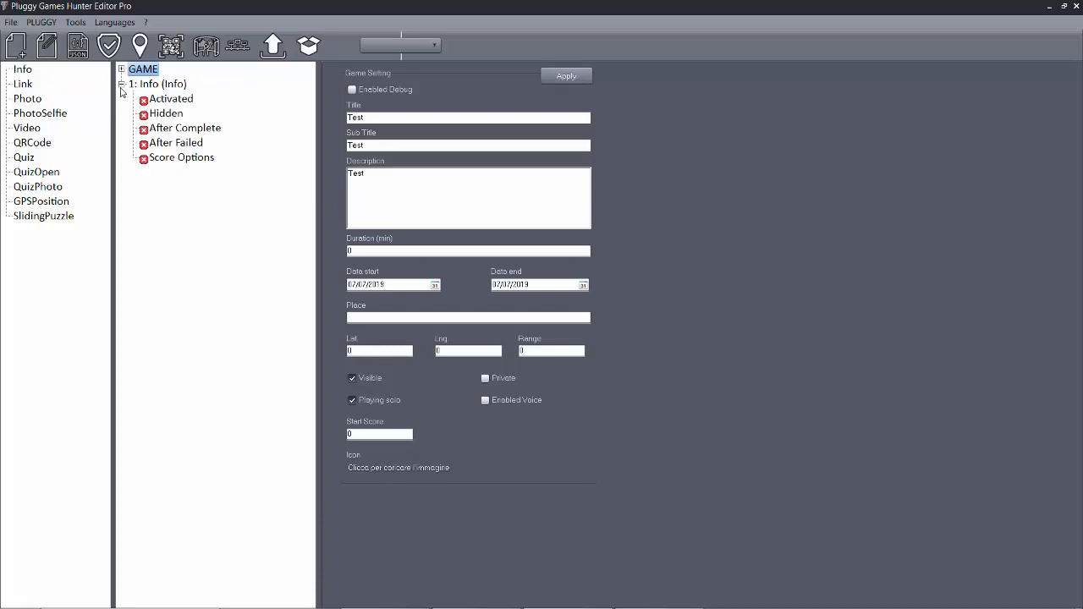
pyautogui.click(11, 22)
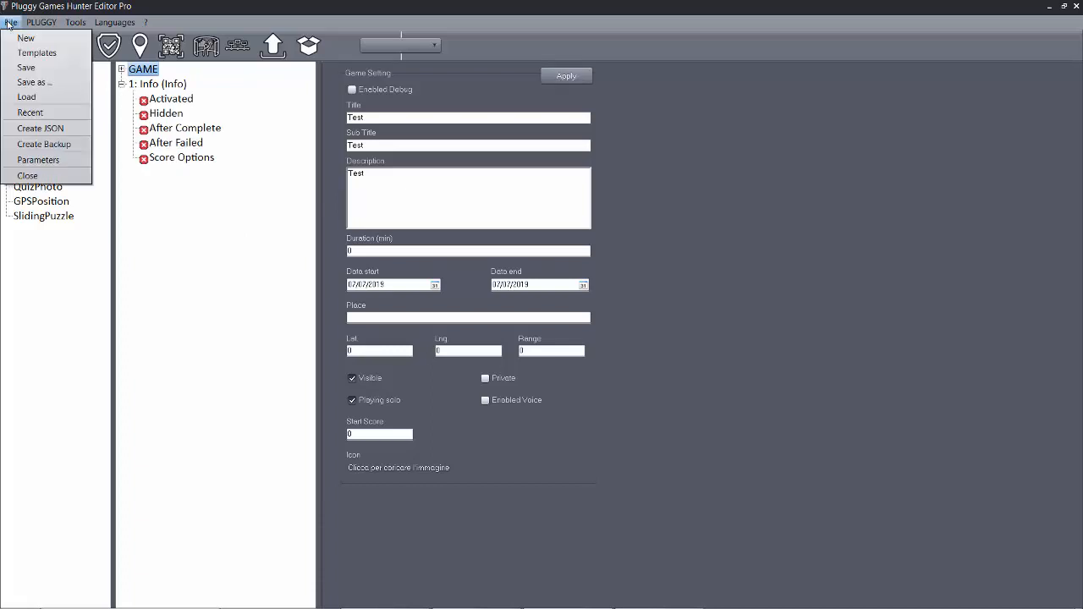
pyautogui.click(27, 85)
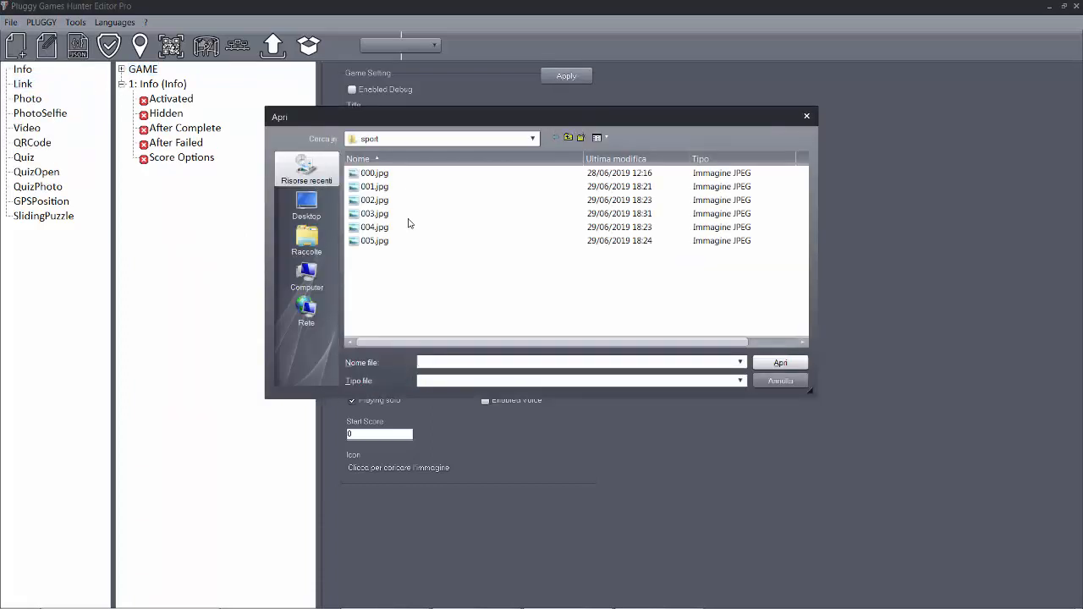
pyautogui.click(567, 137)
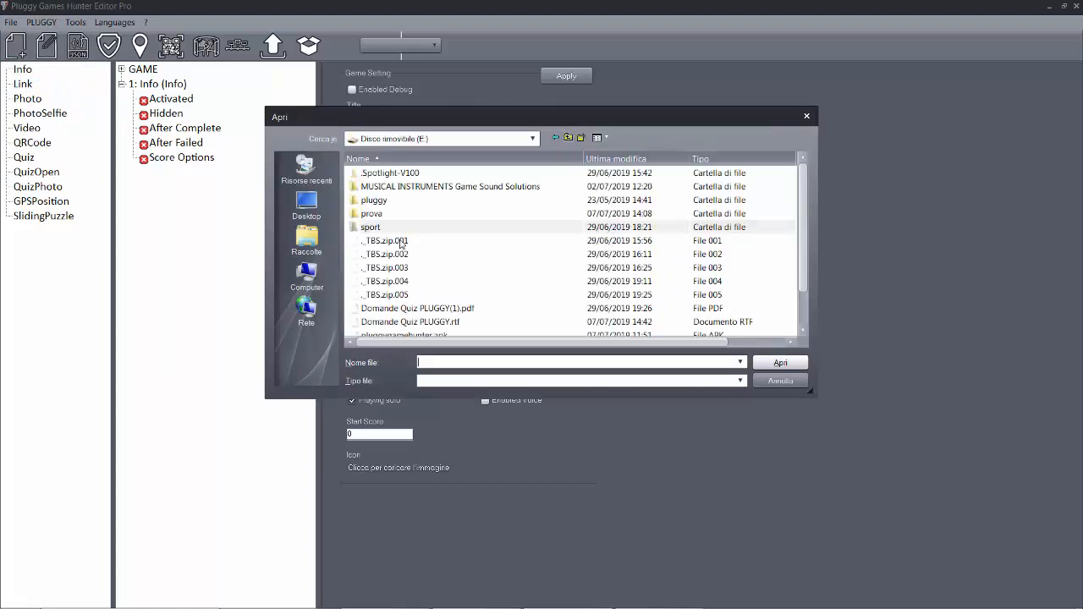
pyautogui.doubleClick(379, 213)
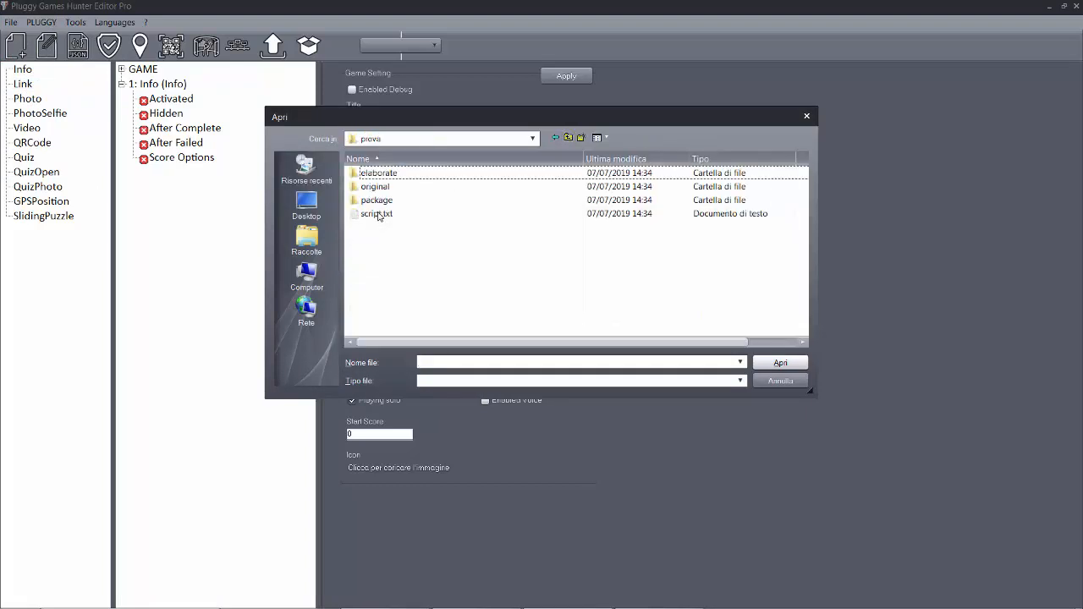
pyautogui.click(379, 214)
pyautogui.click(773, 362)
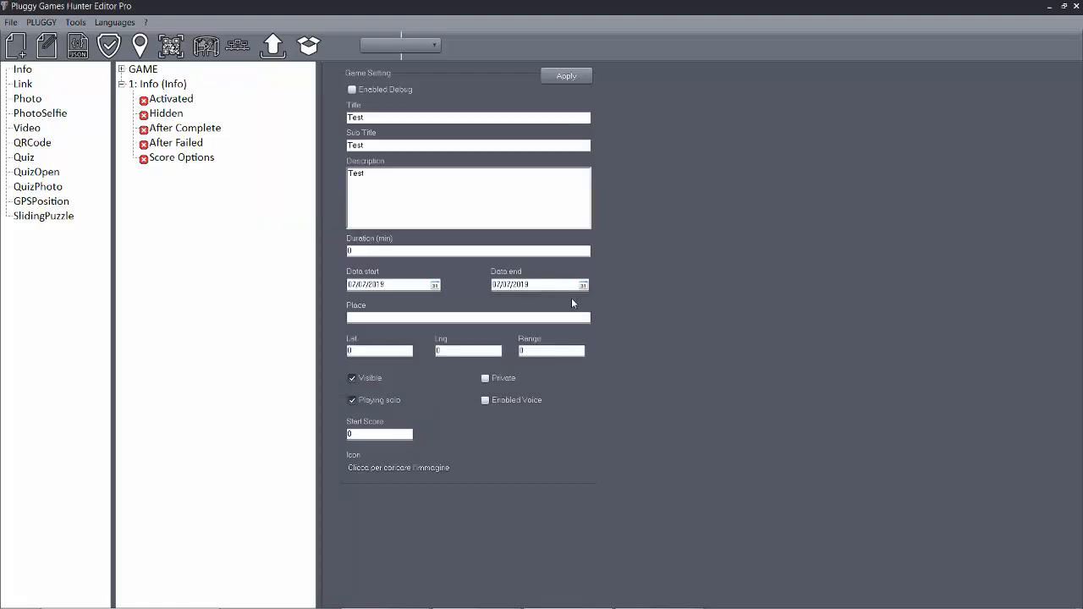
pyautogui.click(576, 356)
# Step: Open the settings of the Info trial and set the trial's name to "Welcome"
pyautogui.doubleClick(154, 86)
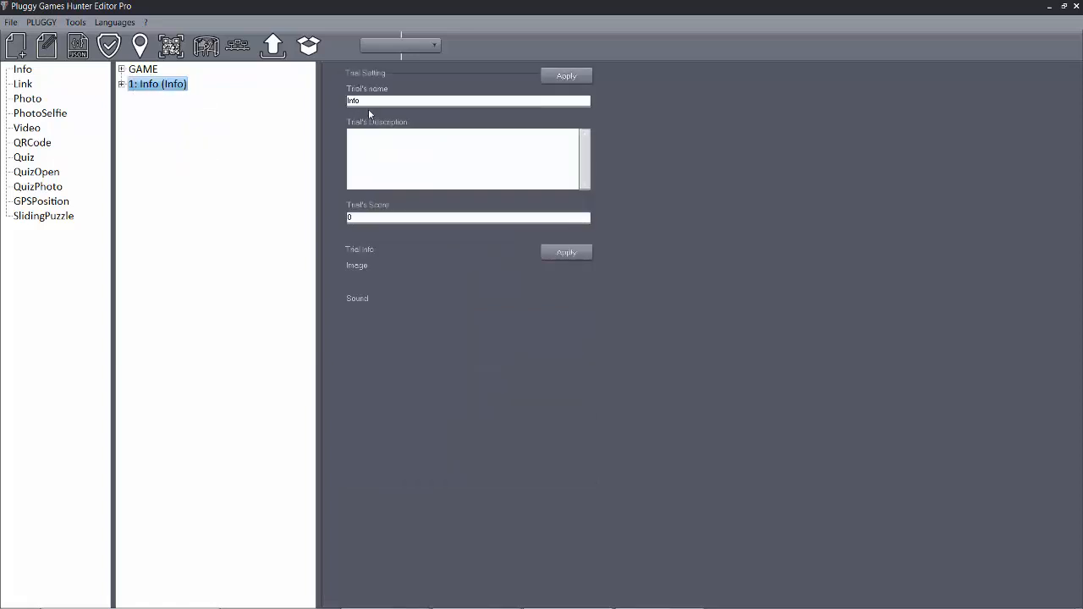
pyautogui.click(400, 102)
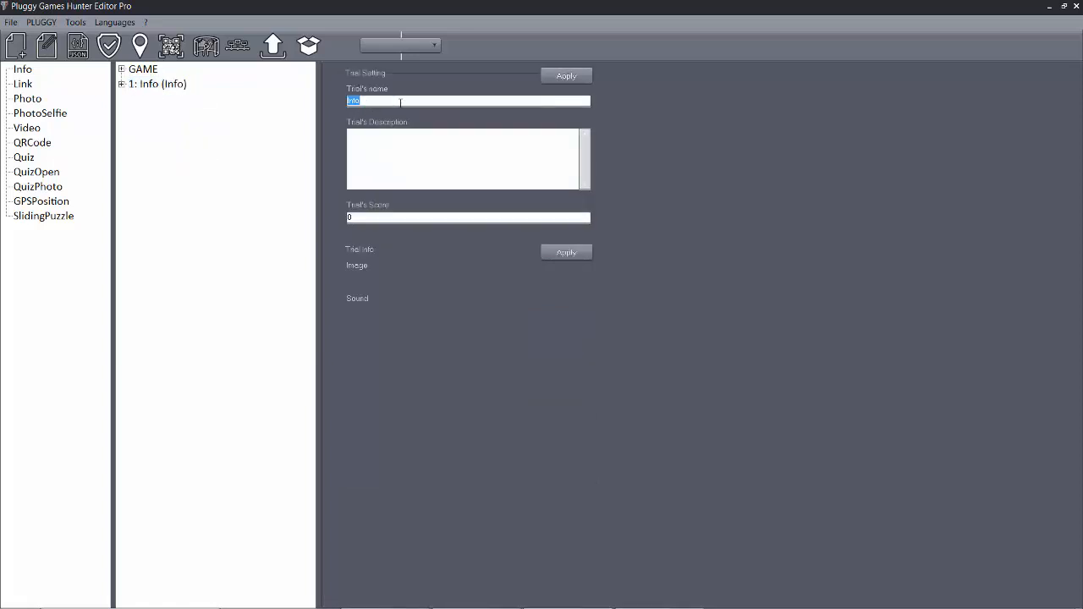
pyautogui.write('Welcome')
pyautogui.click(447, 148)
# Step: Replace the trial's name with "Welcome to the Sport Trials", copied from the first line of the Domande Quiz PLUGGY.rtf document in WordPad
pyautogui.moveTo(183, 607)
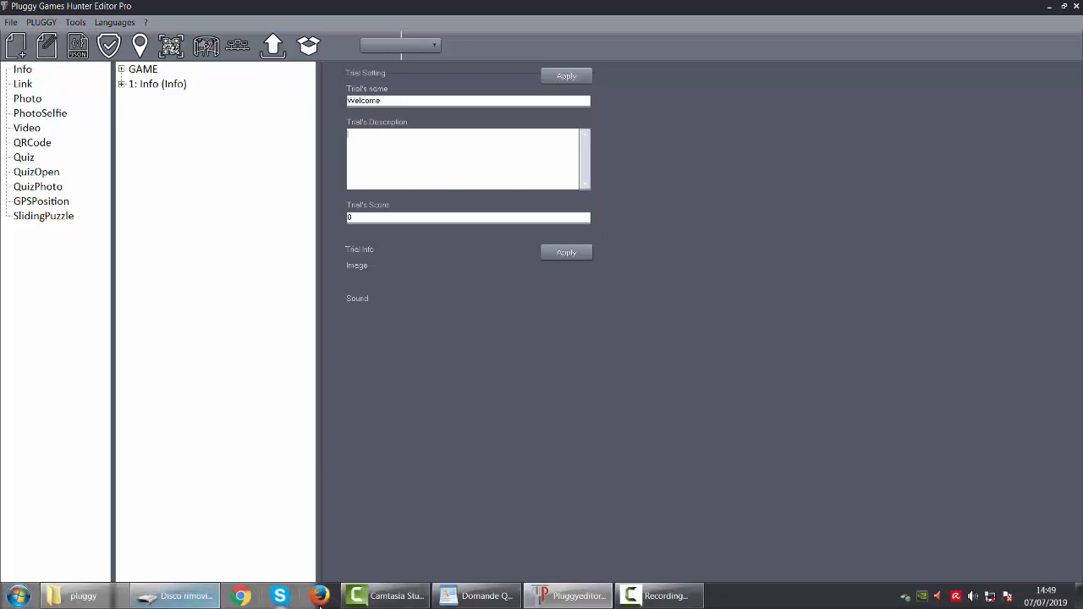
pyautogui.click(478, 595)
pyautogui.tripleClick(344, 157)
pyautogui.hotkey('ctrl', 'c')
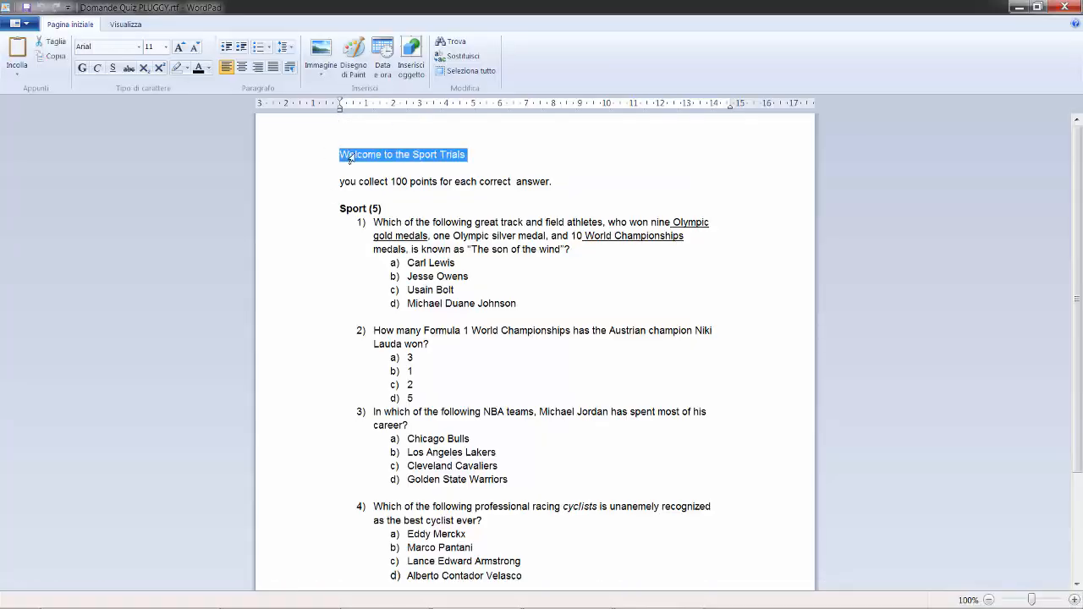
pyautogui.moveTo(643, 606)
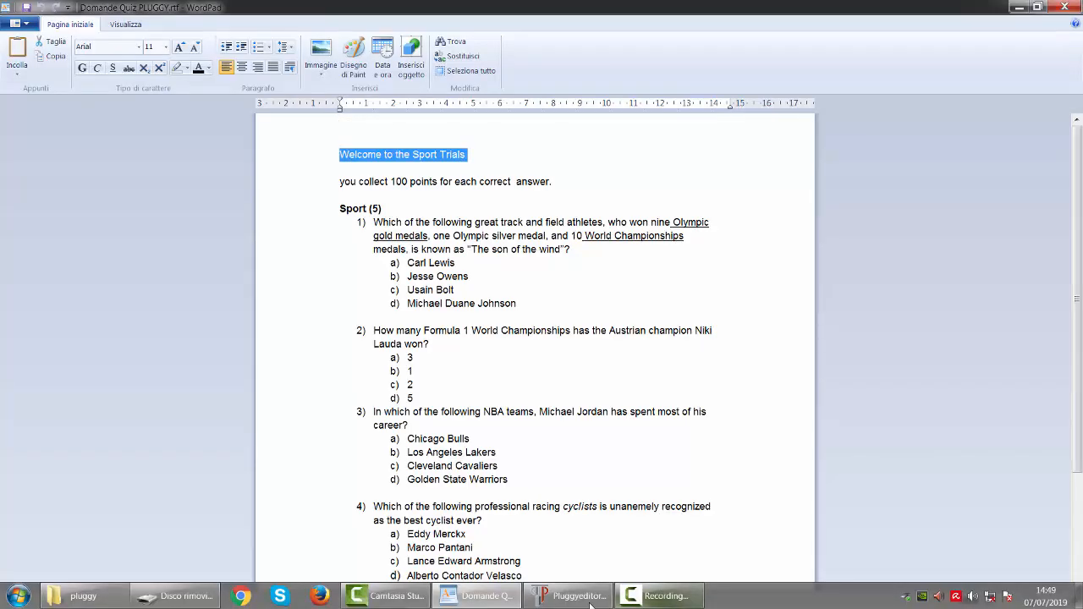
pyautogui.click(563, 599)
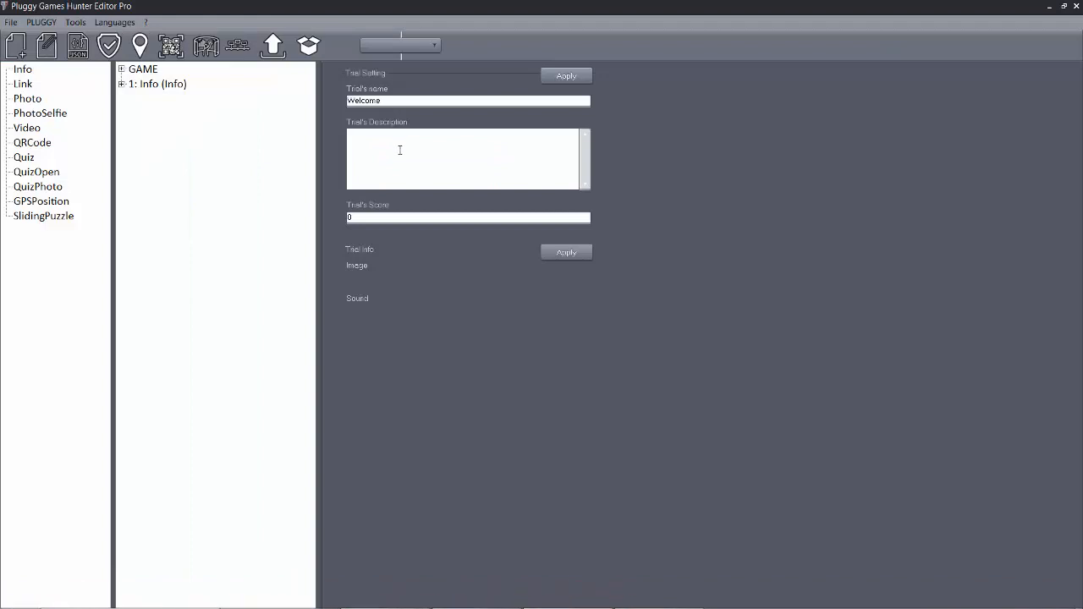
pyautogui.moveTo(381, 101); pyautogui.dragTo(322, 99)
pyautogui.hotkey('ctrl', 'v')
# Step: Copy "you collect 100 points for each correct answer." from the WordPad document into the trial's description and apply the trial settings
pyautogui.moveTo(588, 602)
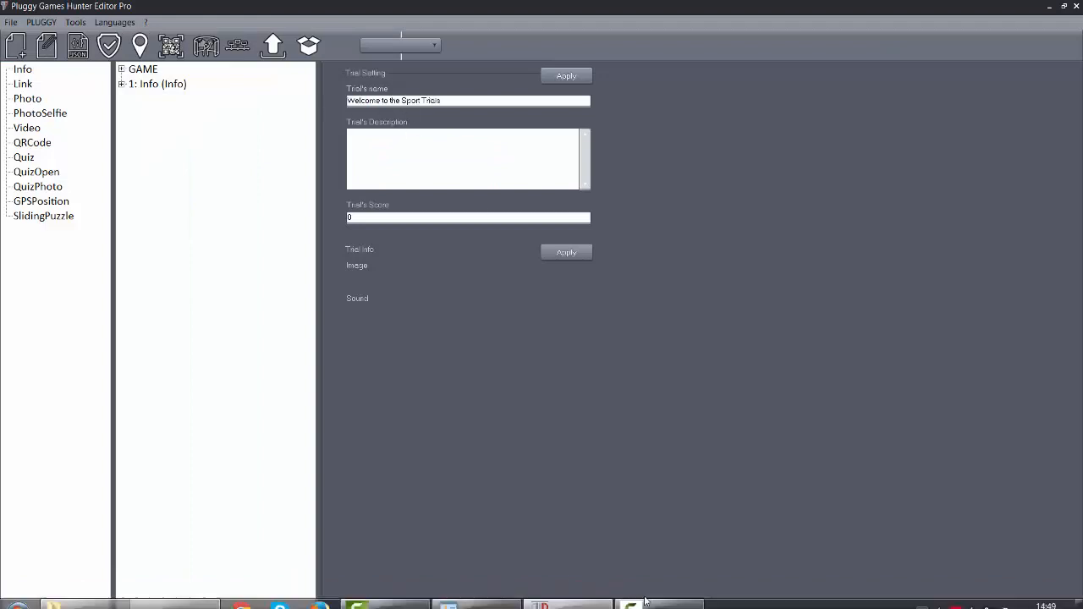
pyautogui.click(479, 595)
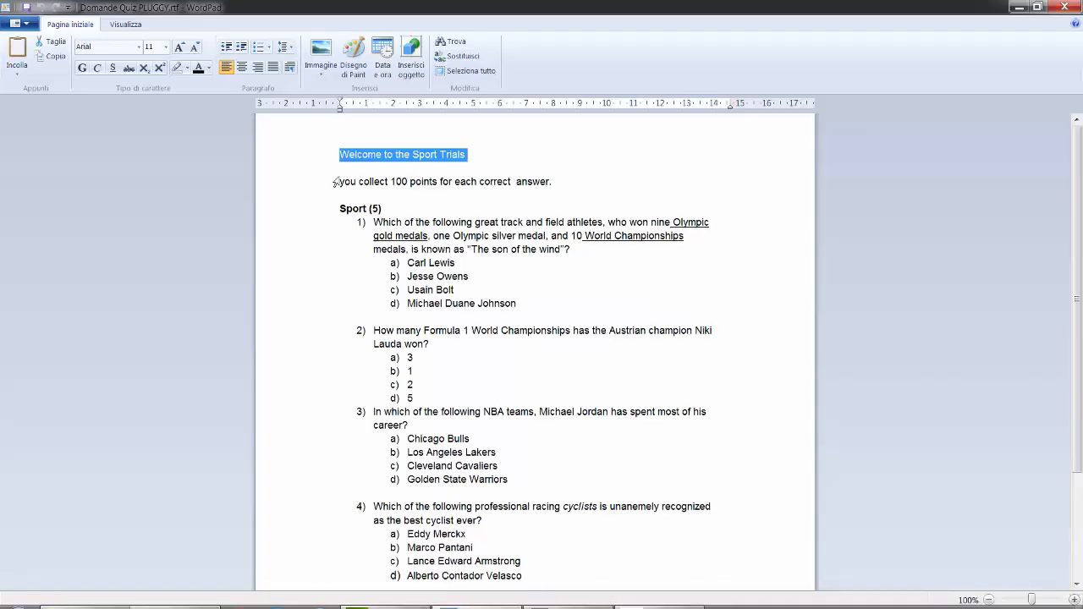
pyautogui.moveTo(339, 181); pyautogui.dragTo(554, 181)
pyautogui.hotkey('ctrl', 'c')
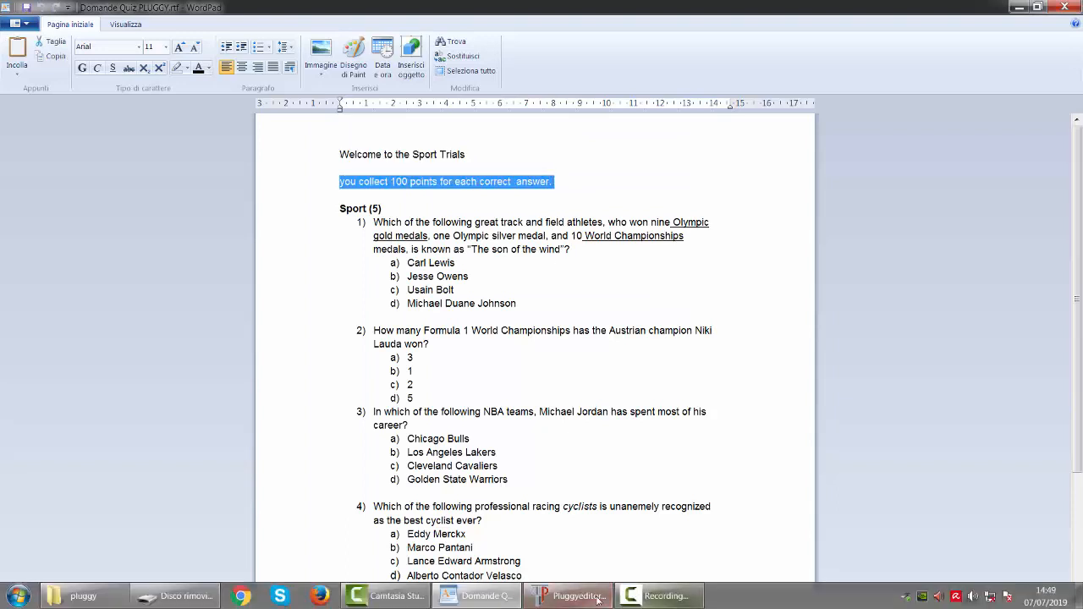
pyautogui.click(571, 597)
pyautogui.click(438, 158)
pyautogui.hotkey('ctrl', 'v')
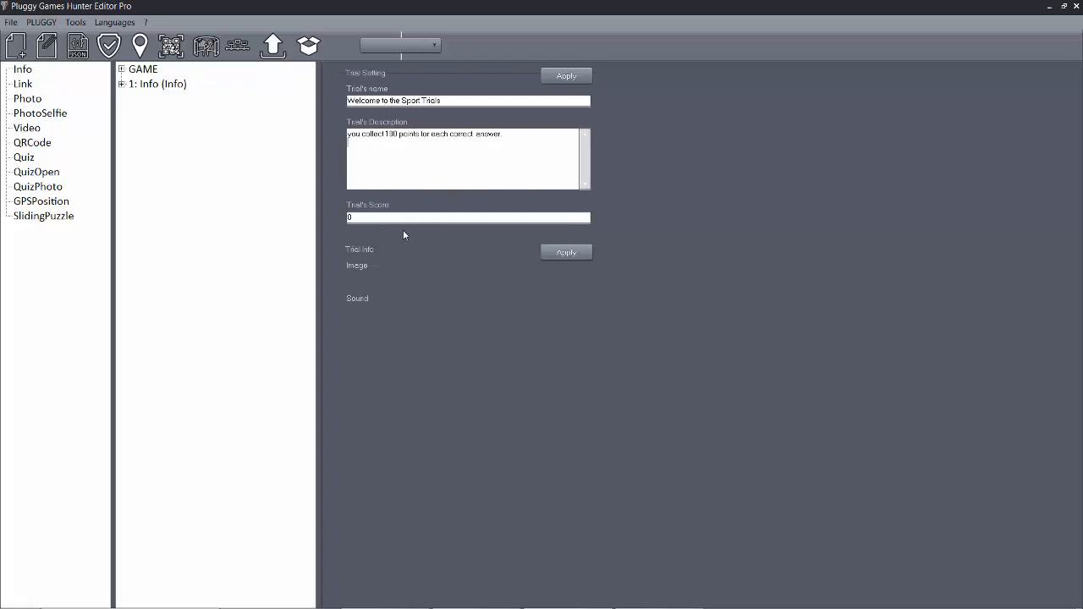
pyautogui.click(564, 78)
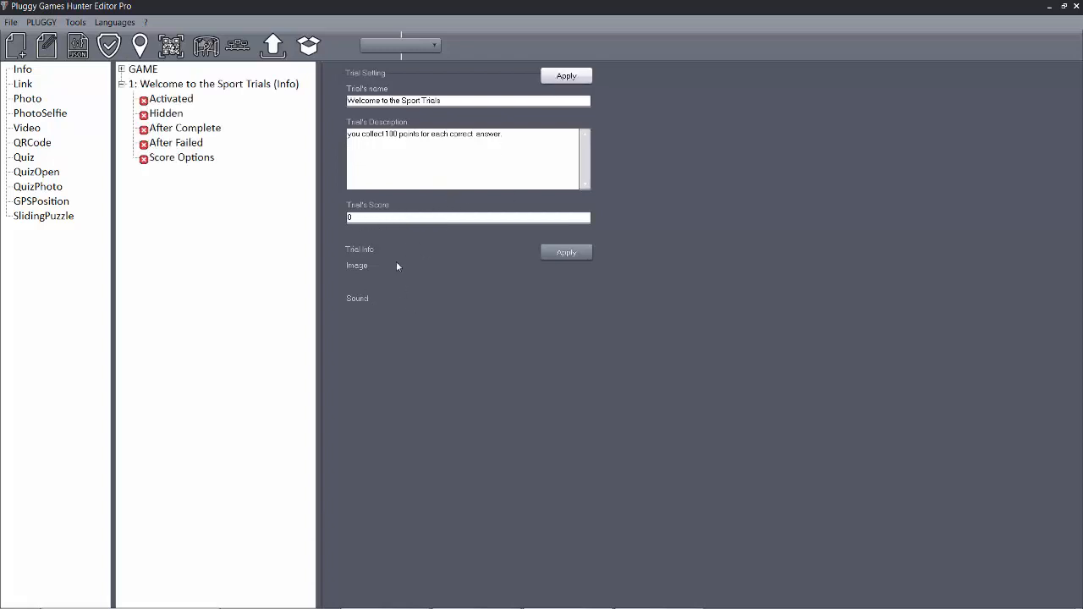
# Step: Load 000.jpg from the sport folder as the welcome trial's image and apply the trial info
pyautogui.click(365, 286)
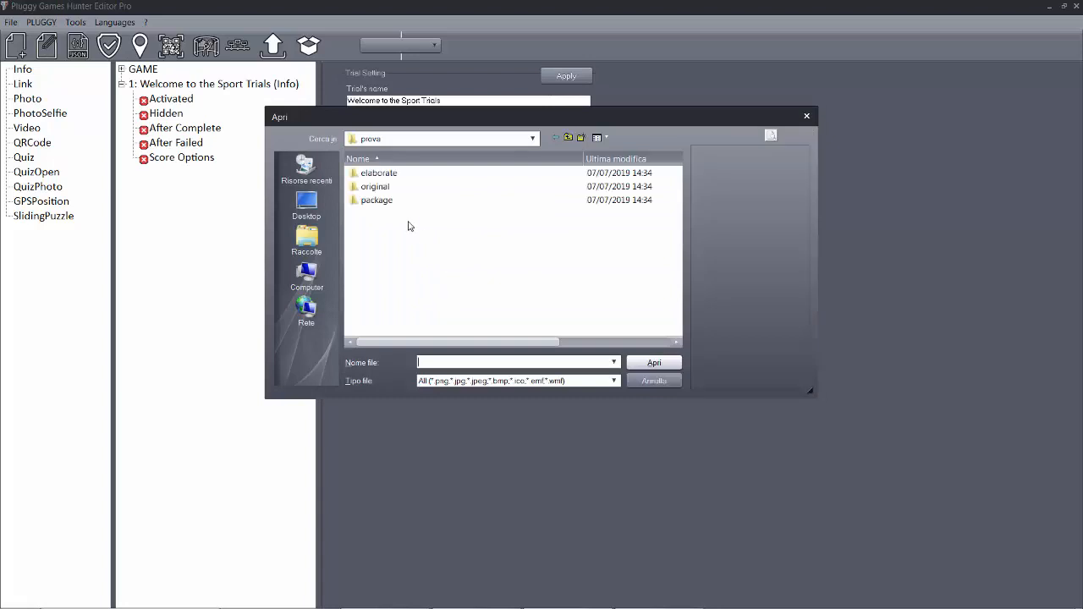
pyautogui.click(568, 137)
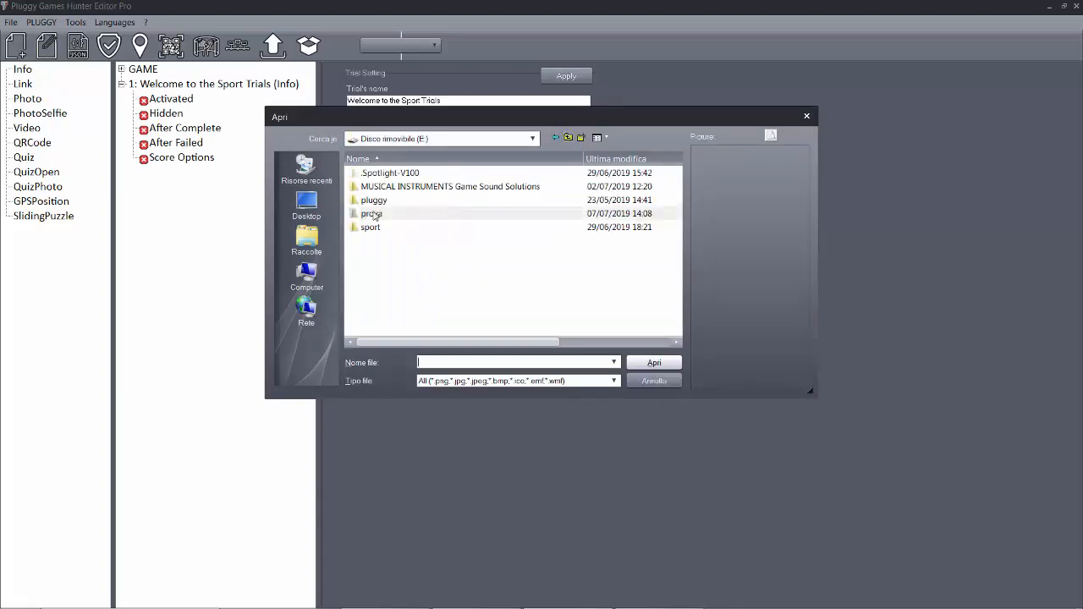
pyautogui.doubleClick(370, 227)
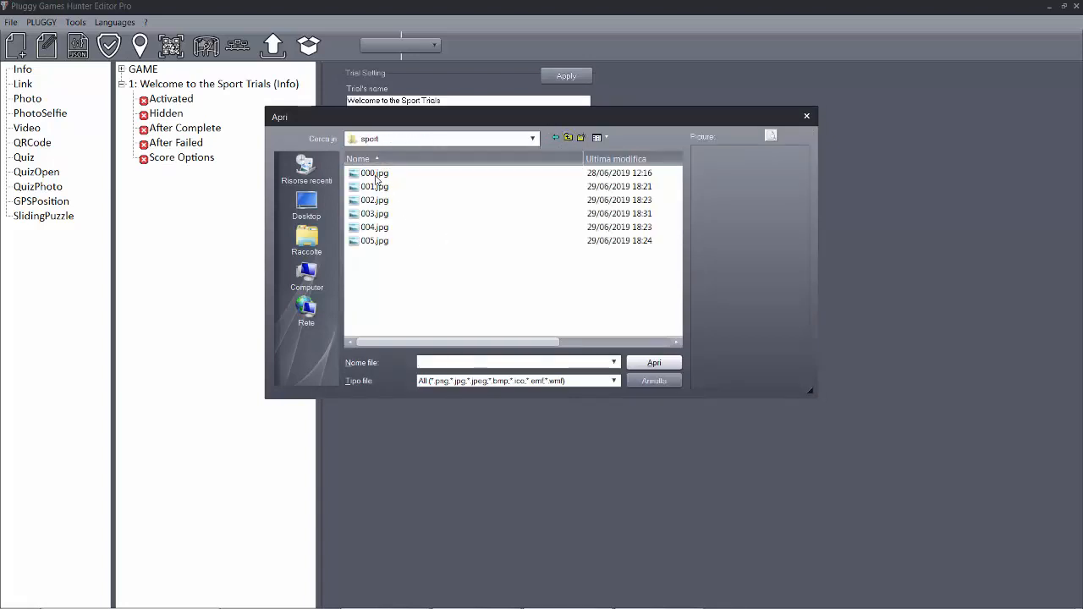
pyautogui.click(377, 175)
pyautogui.click(650, 362)
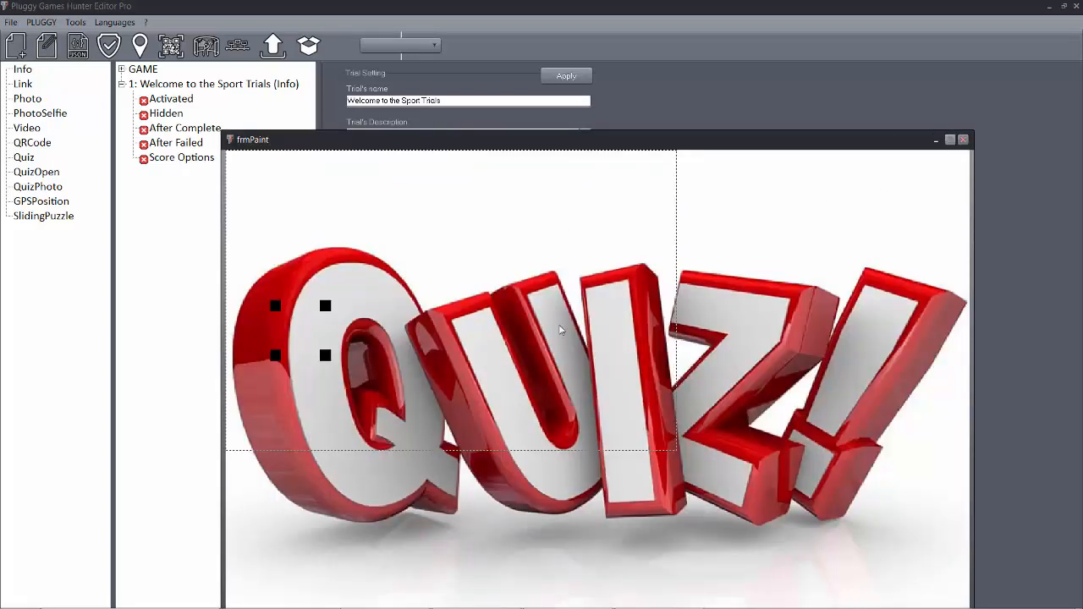
pyautogui.click(963, 139)
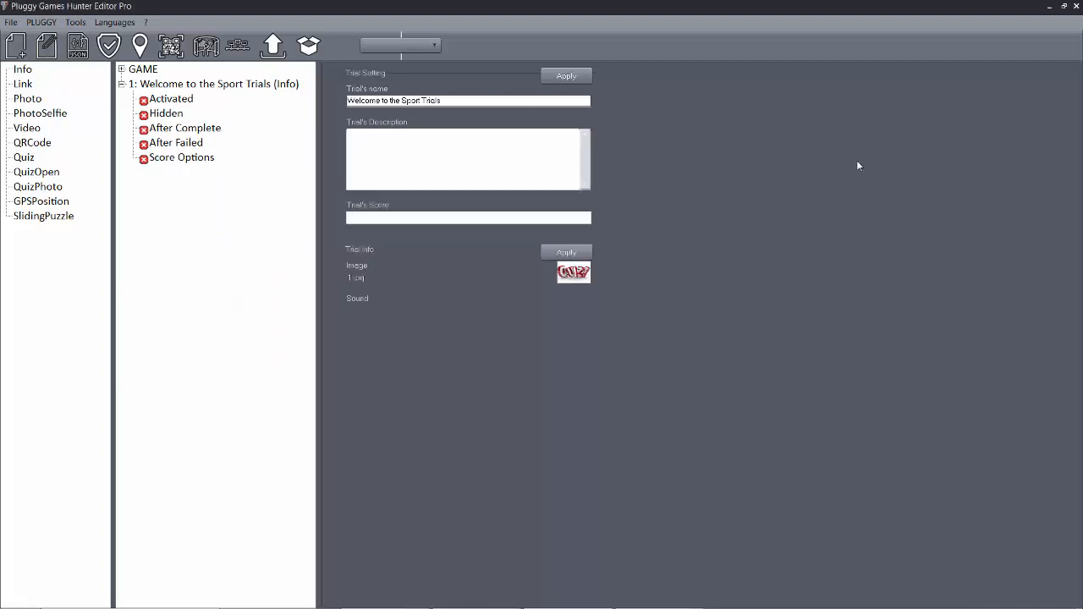
pyautogui.click(589, 255)
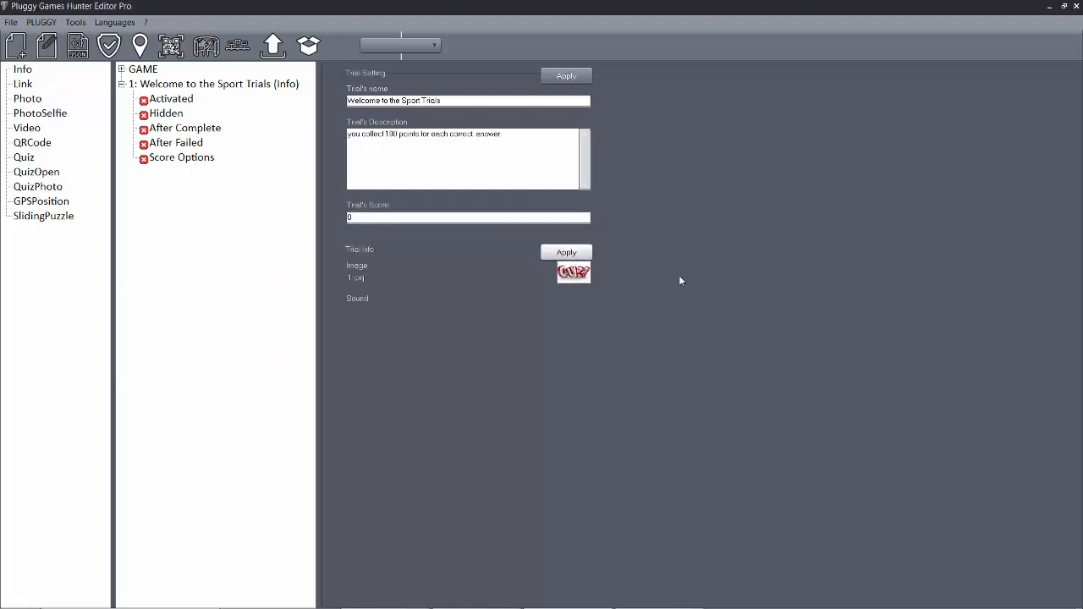
# Step: Enable the welcome trial's Activated event with the On Start option and apply it
pyautogui.click(175, 102)
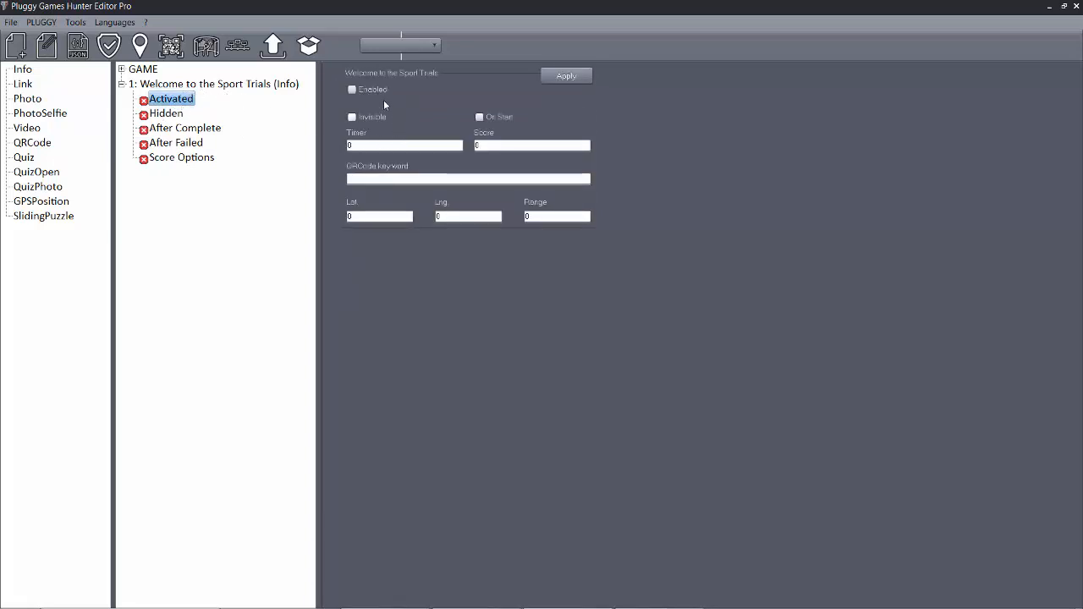
pyautogui.click(352, 90)
pyautogui.click(481, 118)
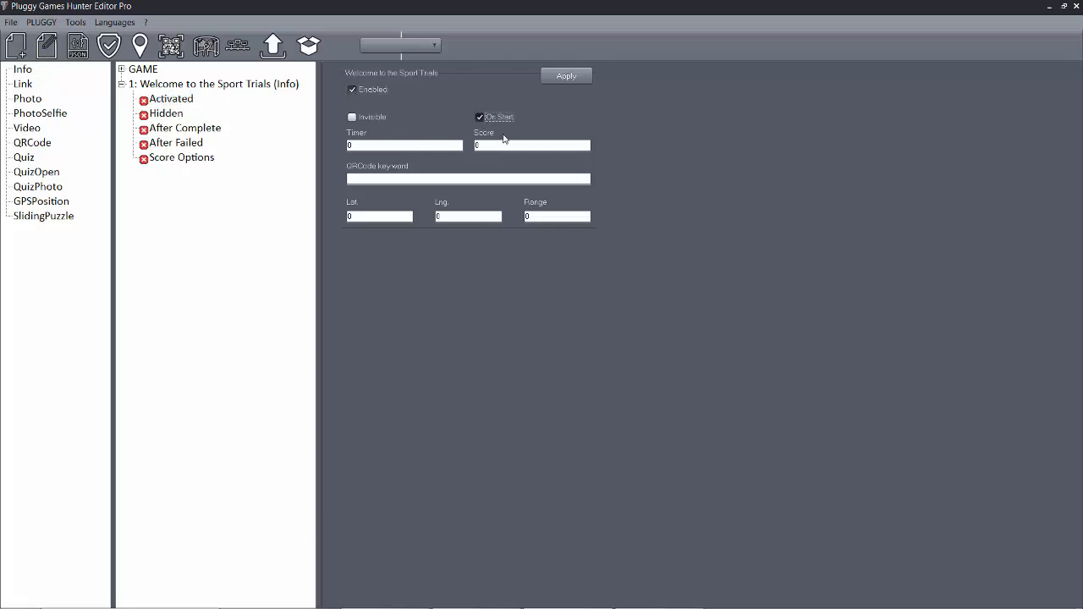
pyautogui.click(567, 77)
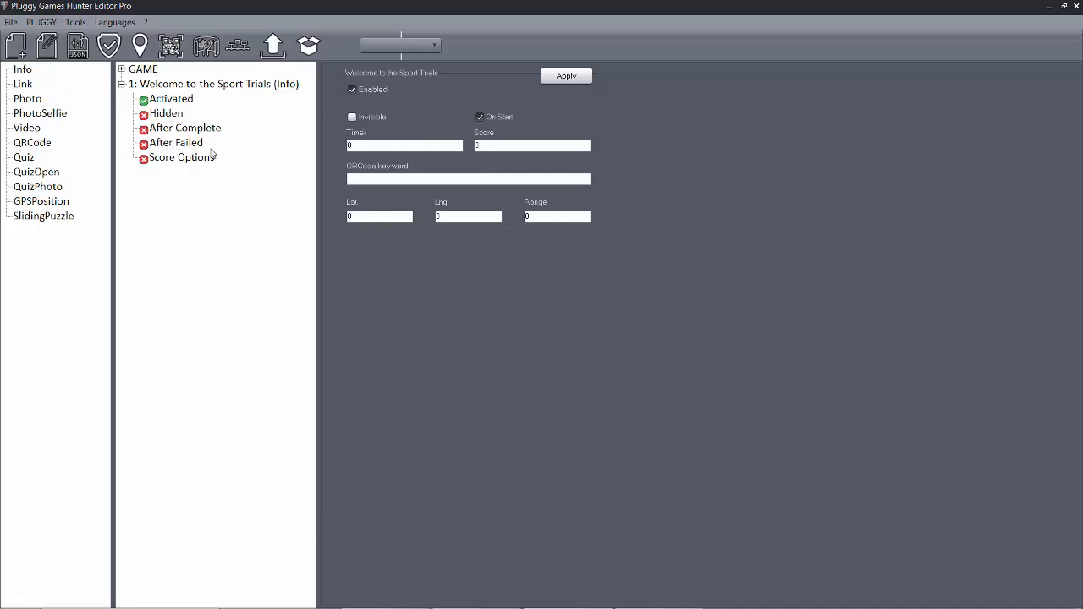
# Step: Examine the Hidden and After Complete settings of the welcome trial
pyautogui.click(167, 116)
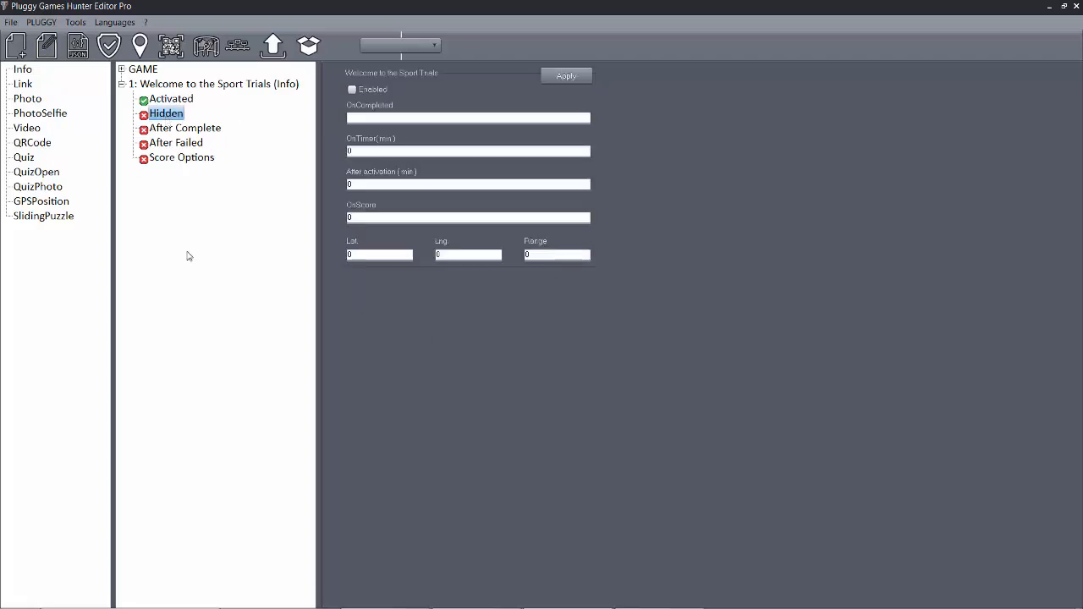
pyautogui.click(193, 131)
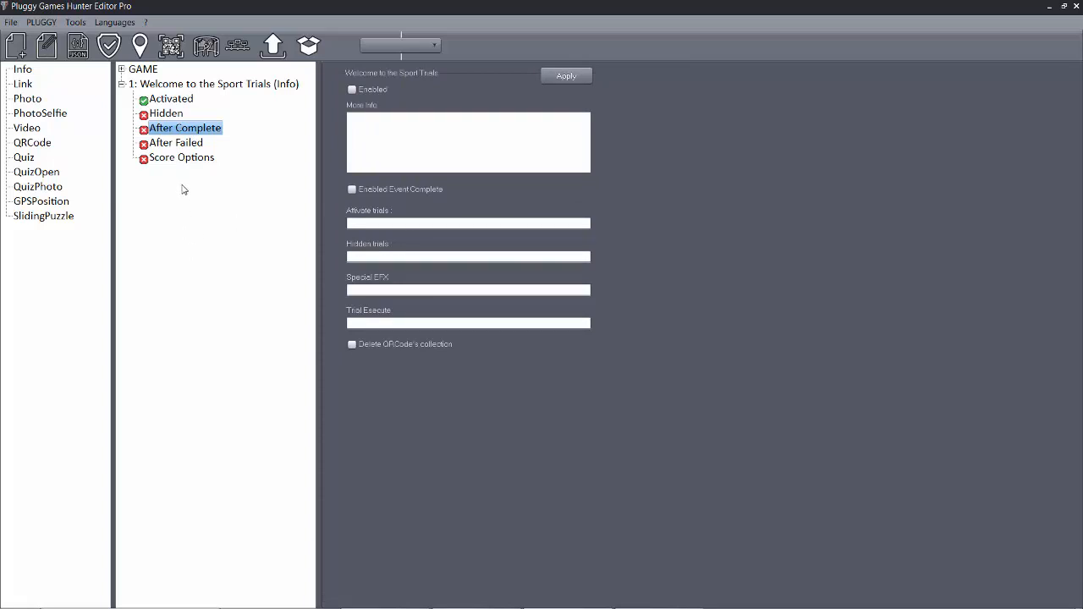
pyautogui.click(167, 85)
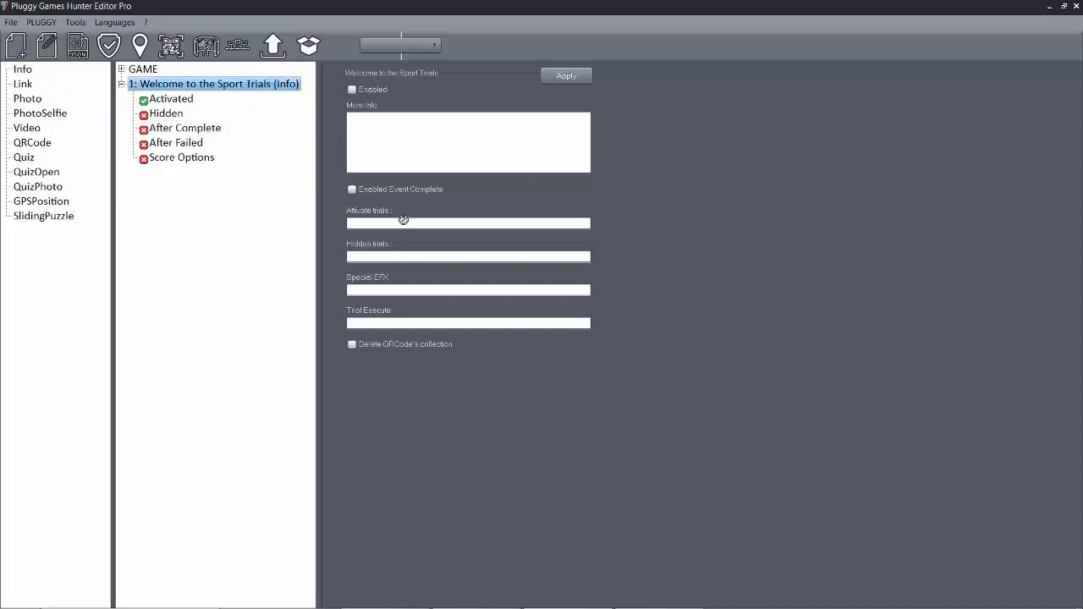
# Step: Enable the welcome trial's After Complete event with trial 1 as the hidden trial and apply it
pyautogui.click(377, 257)
pyautogui.click(352, 89)
pyautogui.click(555, 78)
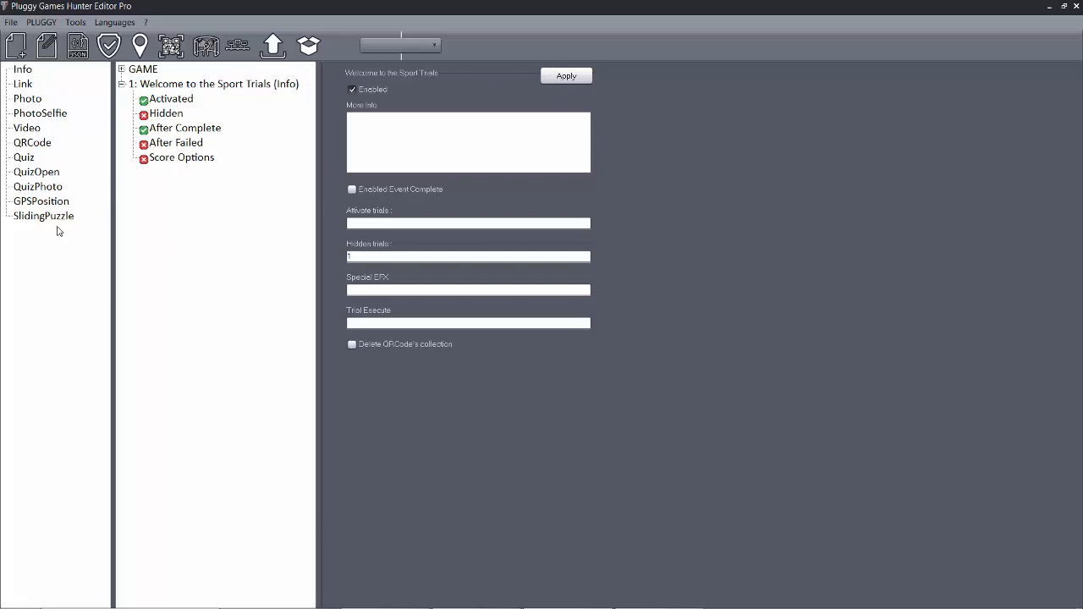
# Step: Add a Quiz trial and copy the "The son of the wind" question from the WordPad document into its description, using straight quotation marks
pyautogui.moveTo(24, 160); pyautogui.dragTo(157, 203)
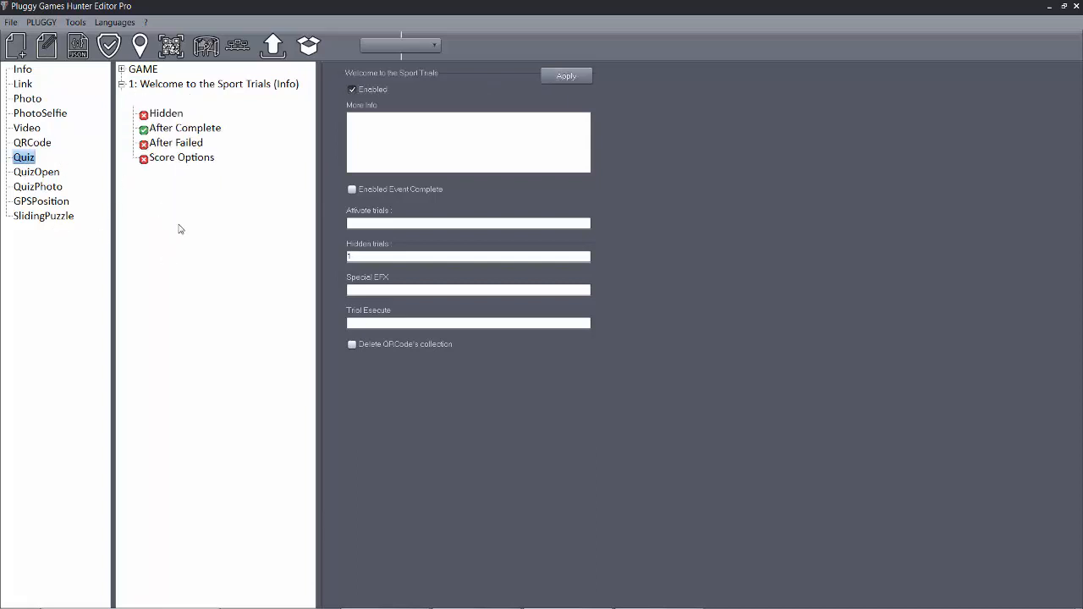
pyautogui.click(160, 176)
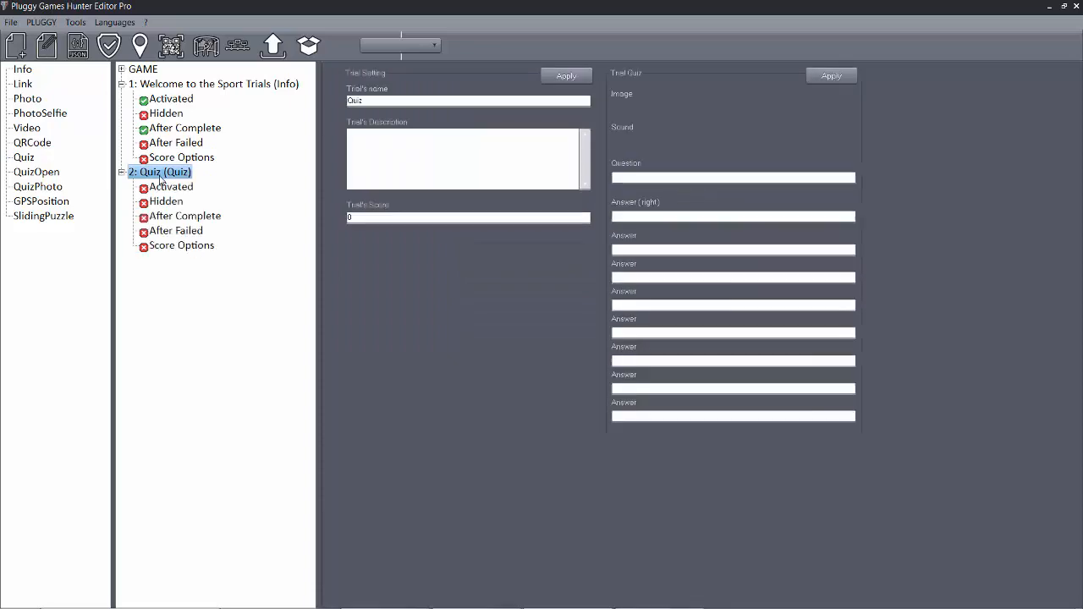
pyautogui.click(474, 596)
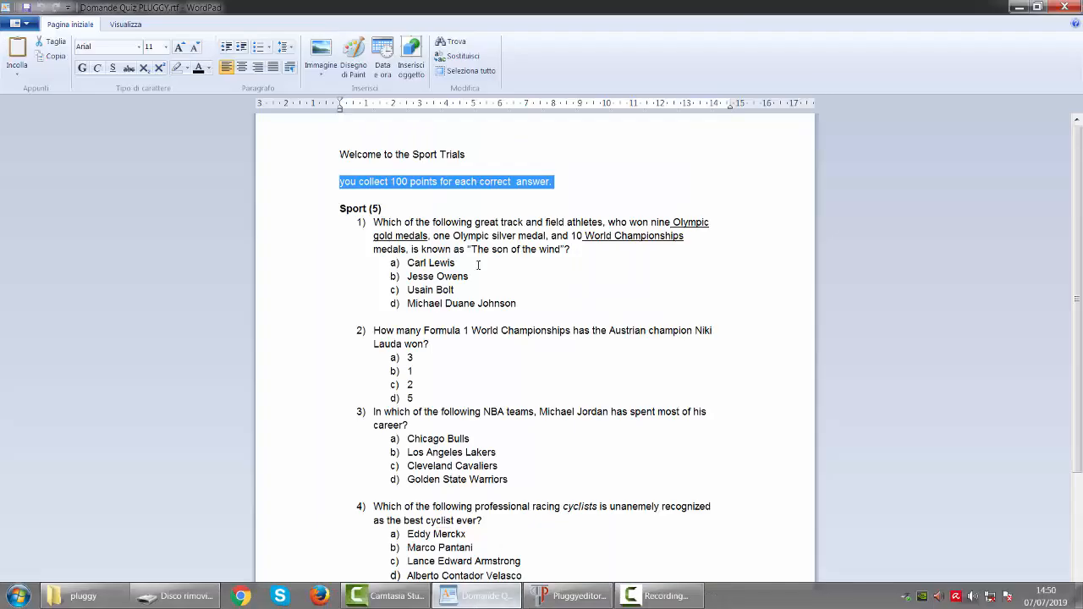
pyautogui.click(377, 223)
pyautogui.moveTo(612, 237); pyautogui.dragTo(624, 247)
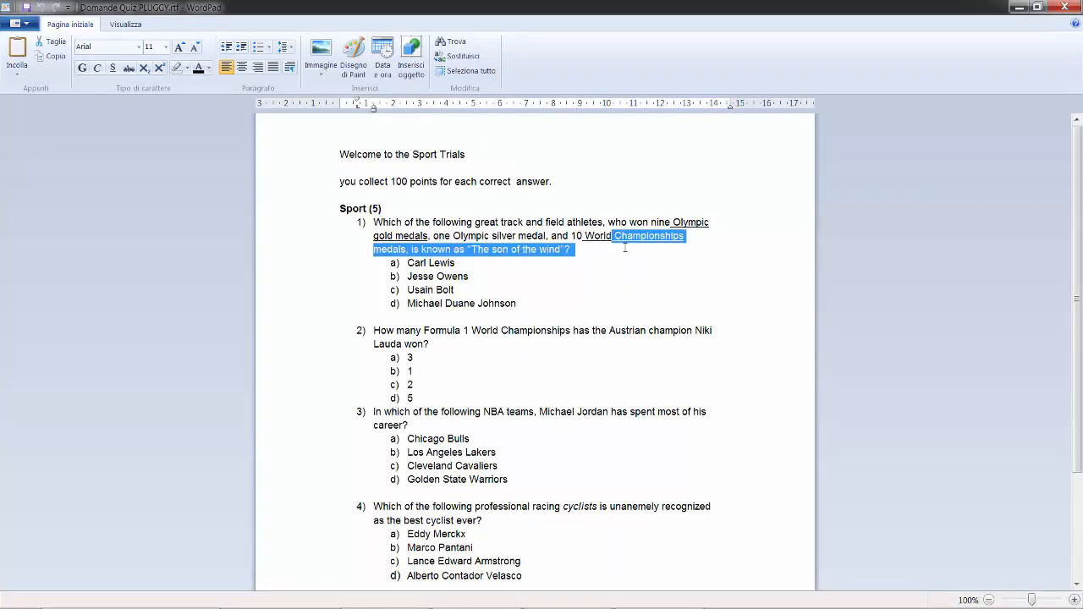
pyautogui.moveTo(374, 223); pyautogui.dragTo(571, 253)
pyautogui.hotkey('ctrl', 'c')
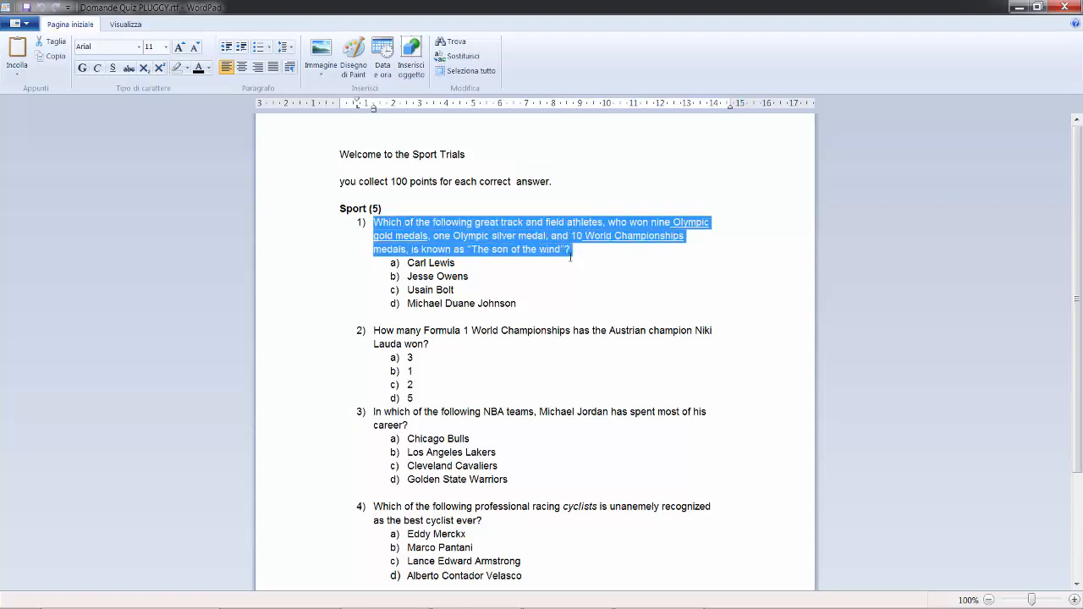
pyautogui.click(567, 596)
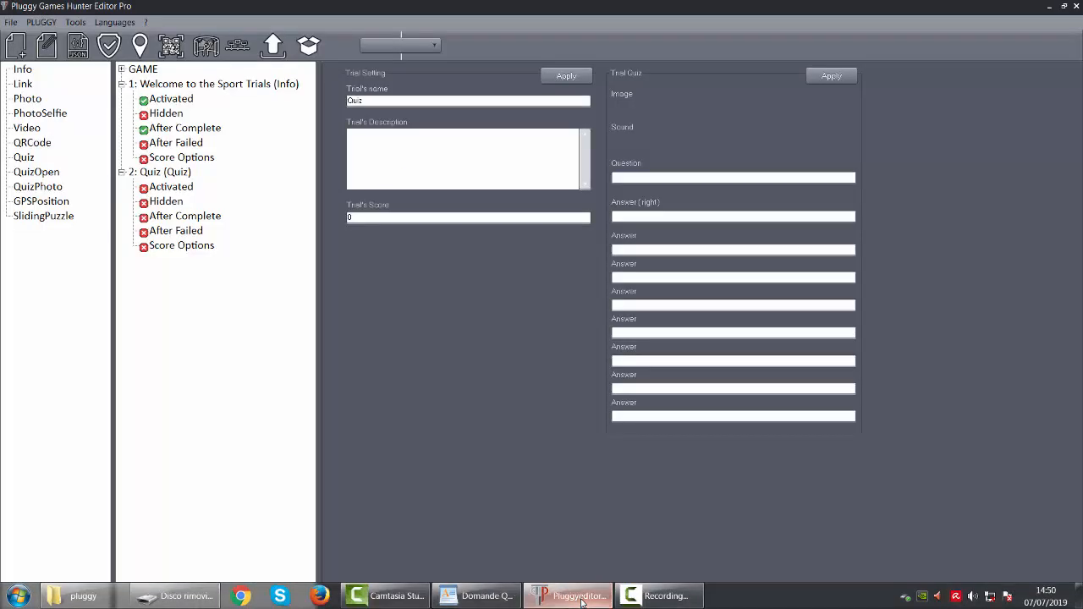
pyautogui.click(402, 159)
pyautogui.hotkey('ctrl', 'v')
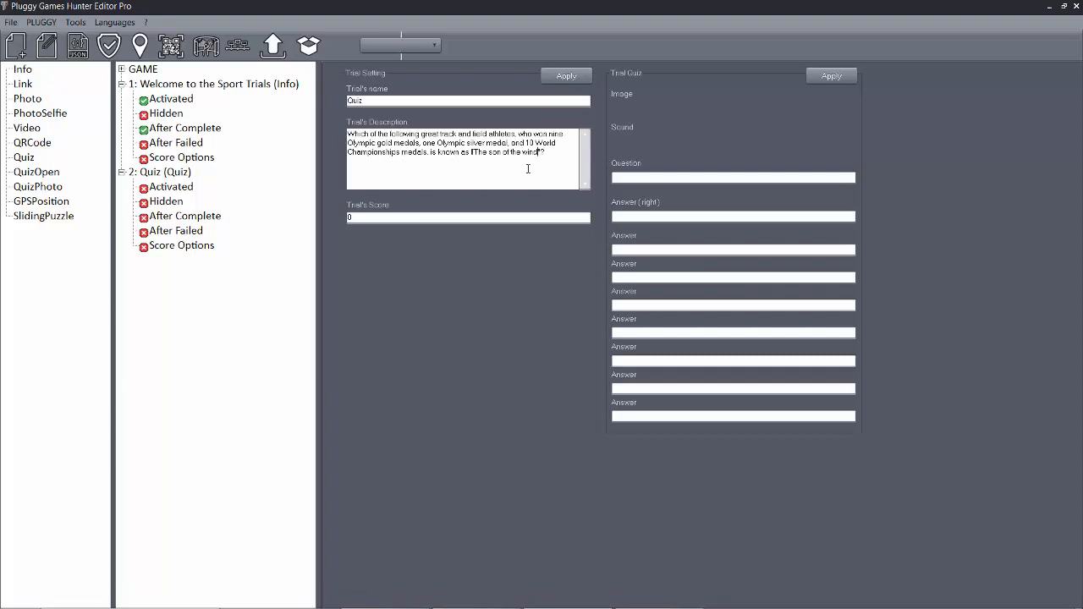
pyautogui.write('"')
# Step: Set the quiz trial's score to 100 and its name to "Which of the following great track and field athletes", and apply the trial settings
pyautogui.doubleClick(360, 217)
pyautogui.write('100')
pyautogui.moveTo(457, 135); pyautogui.dragTo(385, 116)
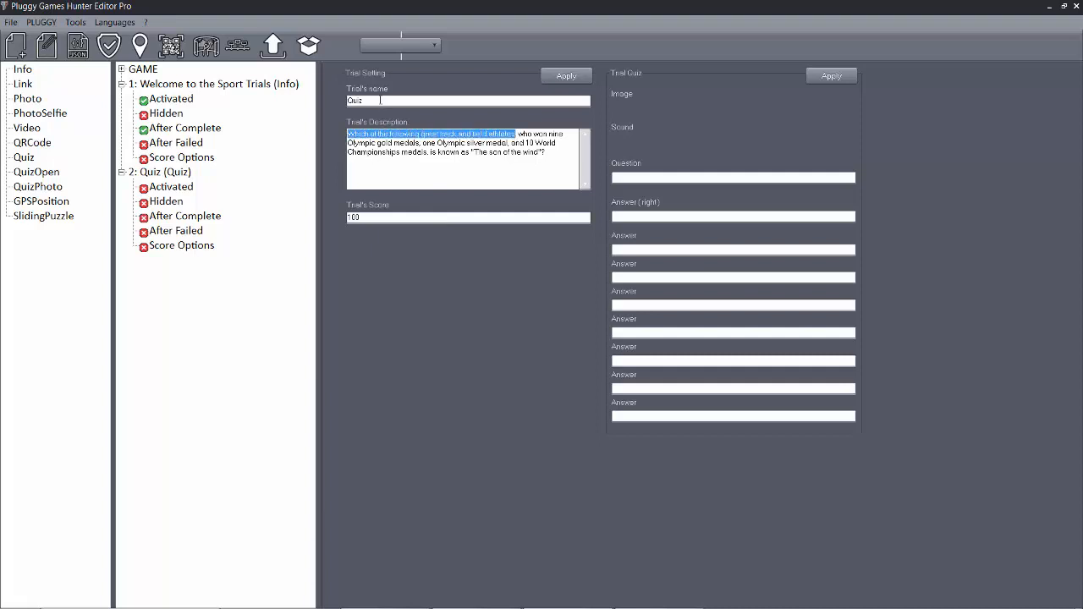
pyautogui.doubleClick(380, 100)
pyautogui.hotkey('ctrl', 'v')
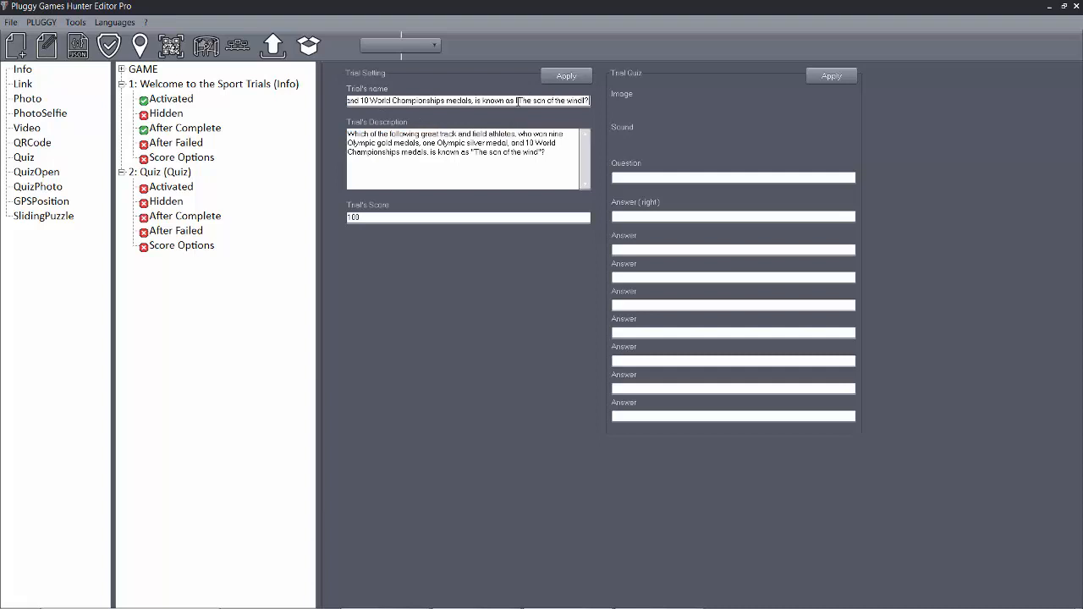
pyautogui.moveTo(427, 100); pyautogui.dragTo(593, 113)
pyautogui.press('BackSpace')
pyautogui.press('BackSpace')
pyautogui.press('BackSpace')
pyautogui.press('BackSpace')
pyautogui.press('BackSpace')
pyautogui.press('BackSpace')
pyautogui.press('BackSpace')
pyautogui.press('BackSpace')
pyautogui.press('BackSpace')
pyautogui.press('BackSpace')
pyautogui.press('BackSpace')
pyautogui.press('BackSpace')
pyautogui.press('BackSpace')
pyautogui.press('BackSpace')
pyautogui.press('BackSpace')
pyautogui.press('BackSpace')
pyautogui.press('BackSpace')
pyautogui.press('BackSpace')
pyautogui.press('BackSpace')
pyautogui.press('BackSpace')
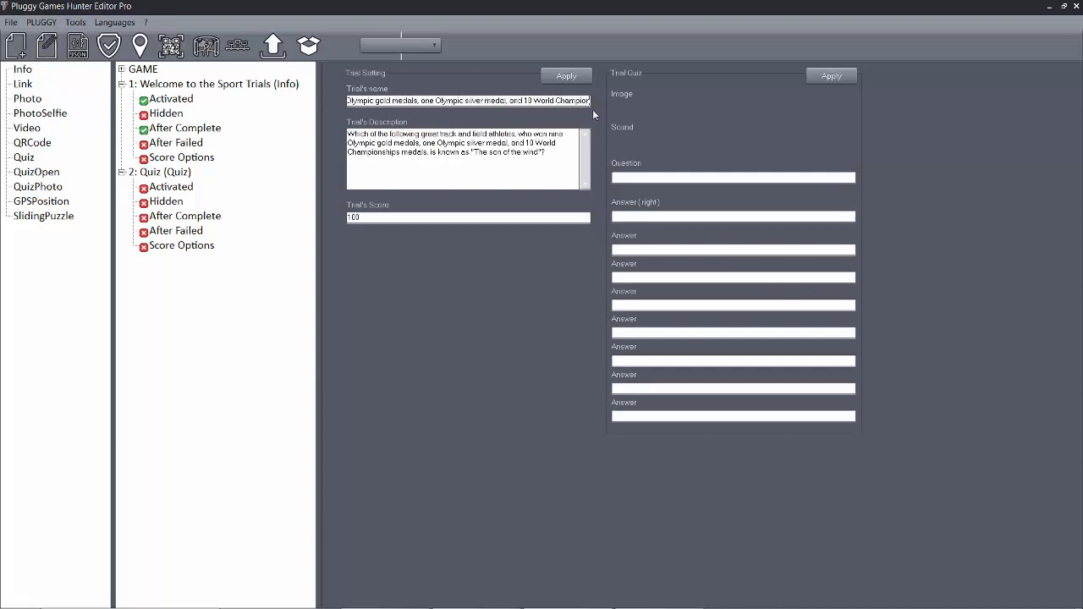
pyautogui.press('BackSpace')
pyautogui.press('BackSpace')
pyautogui.press('BackSpace')
pyautogui.press('BackSpace')
pyautogui.press('BackSpace')
pyautogui.press('BackSpace')
pyautogui.press('BackSpace')
pyautogui.press('BackSpace')
pyautogui.press('BackSpace')
pyautogui.press('BackSpace')
pyautogui.press('BackSpace')
pyautogui.press('BackSpace')
pyautogui.press('BackSpace')
pyautogui.press('BackSpace')
pyautogui.press('BackSpace')
pyautogui.press('BackSpace')
pyautogui.press('BackSpace')
pyautogui.press('BackSpace')
pyautogui.press('BackSpace')
pyautogui.press('BackSpace')
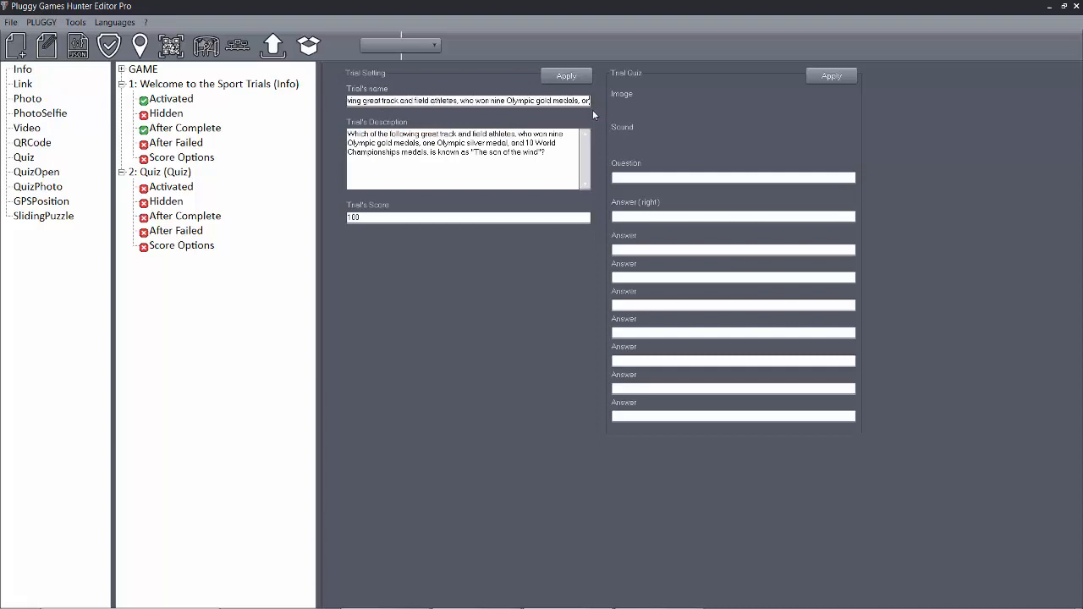
pyautogui.press('BackSpace')
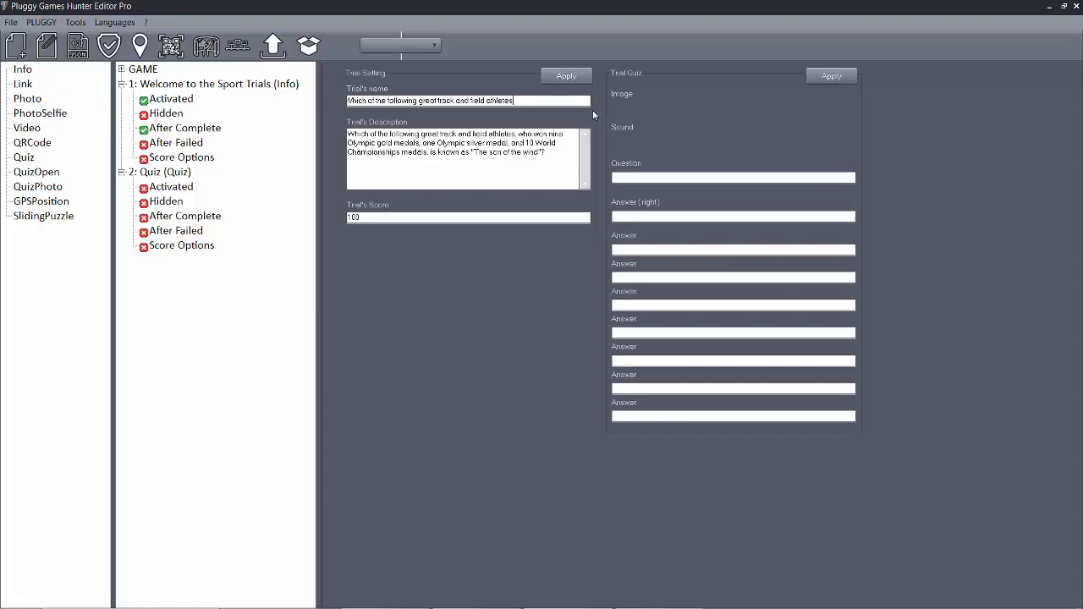
pyautogui.click(575, 77)
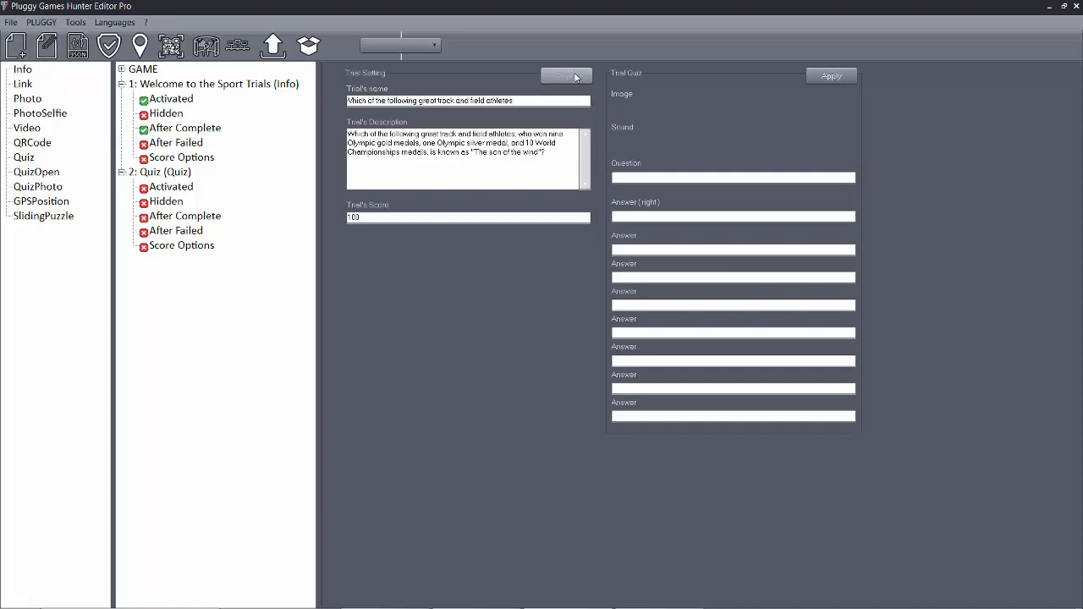
# Step: Copy the full text of the trial's description into the quiz's Question field
pyautogui.click(523, 165)
pyautogui.hotkey('ctrl', 'a')
pyautogui.hotkey('ctrl', 'c')
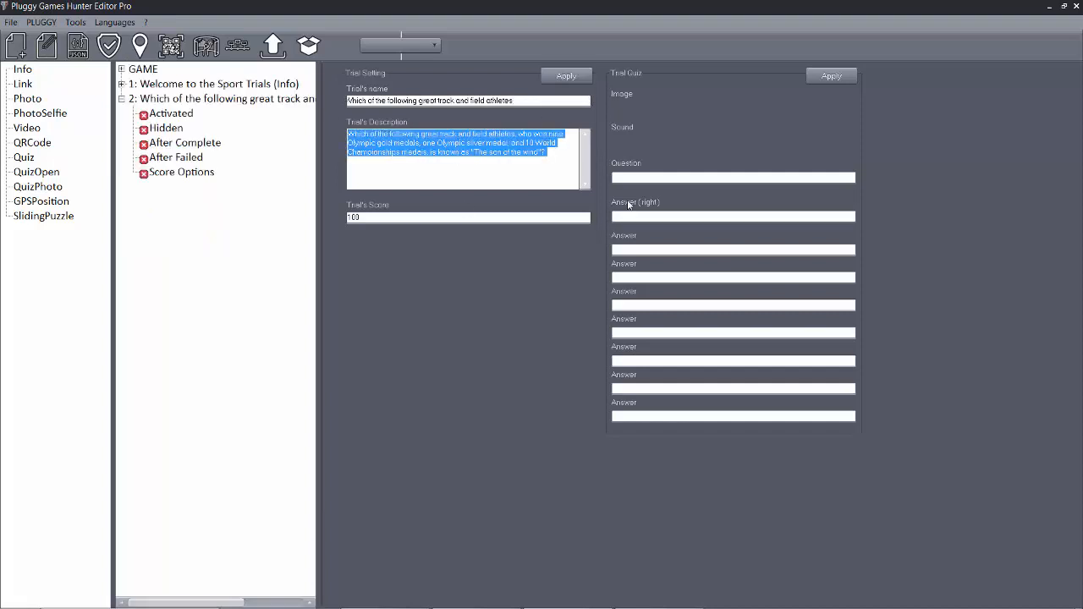
pyautogui.click(627, 177)
pyautogui.hotkey('ctrl', 'v')
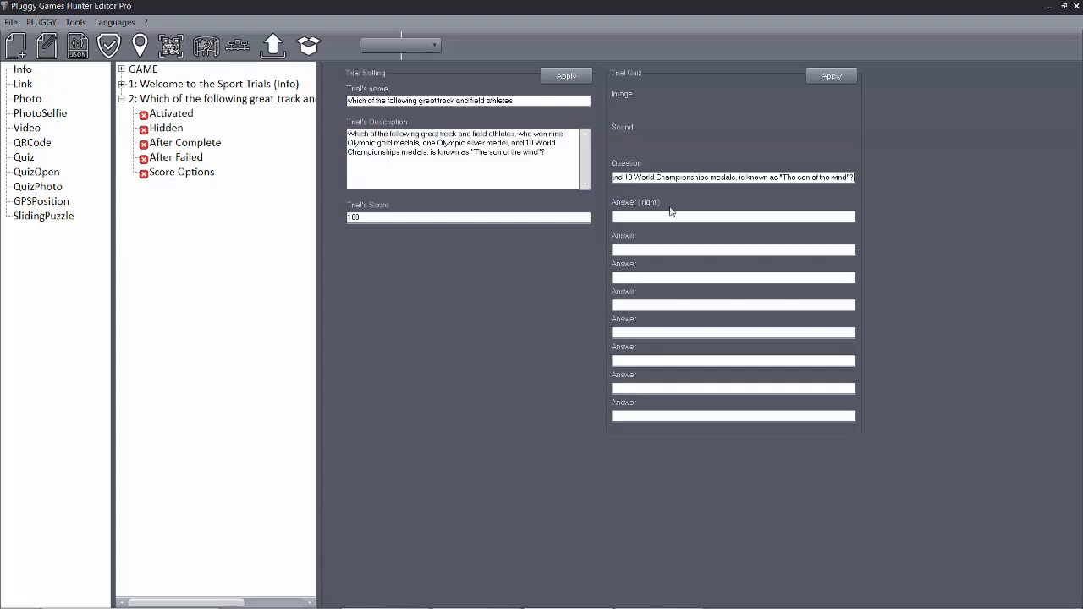
# Step: Load 001.jpg from the sport folder as the quiz image, overwriting the existing file, and close the image preview
pyautogui.click(623, 111)
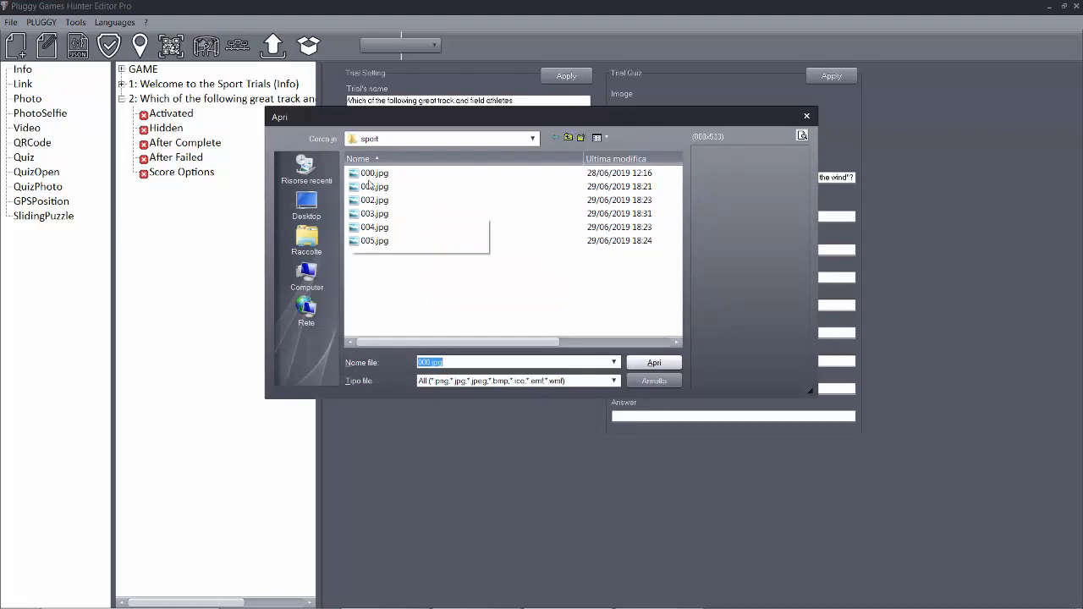
pyautogui.click(597, 137)
pyautogui.click(602, 178)
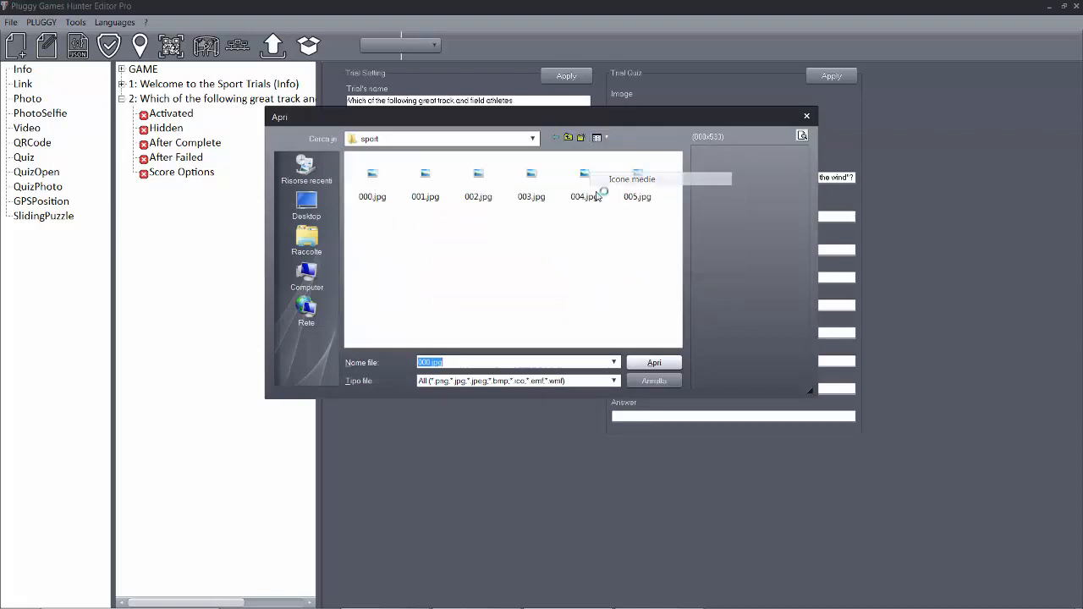
pyautogui.click(427, 191)
pyautogui.click(643, 362)
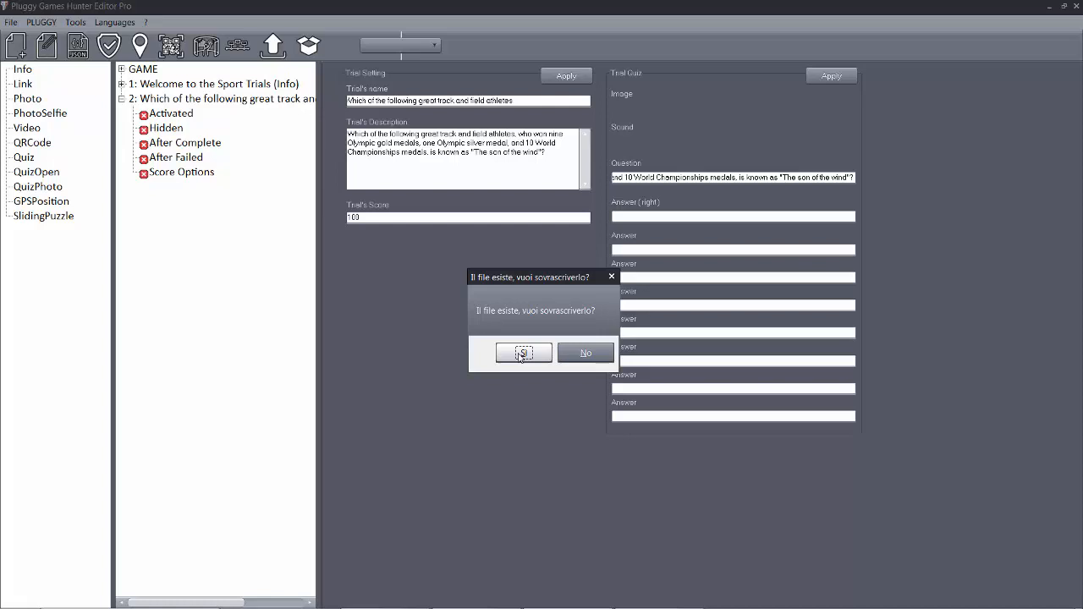
pyautogui.click(522, 354)
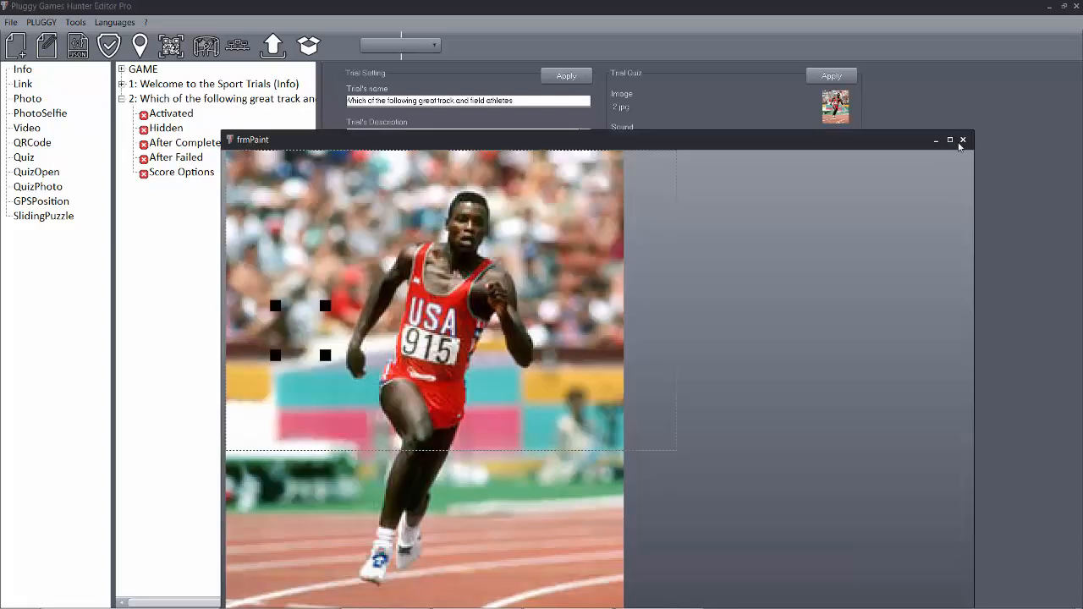
pyautogui.click(961, 139)
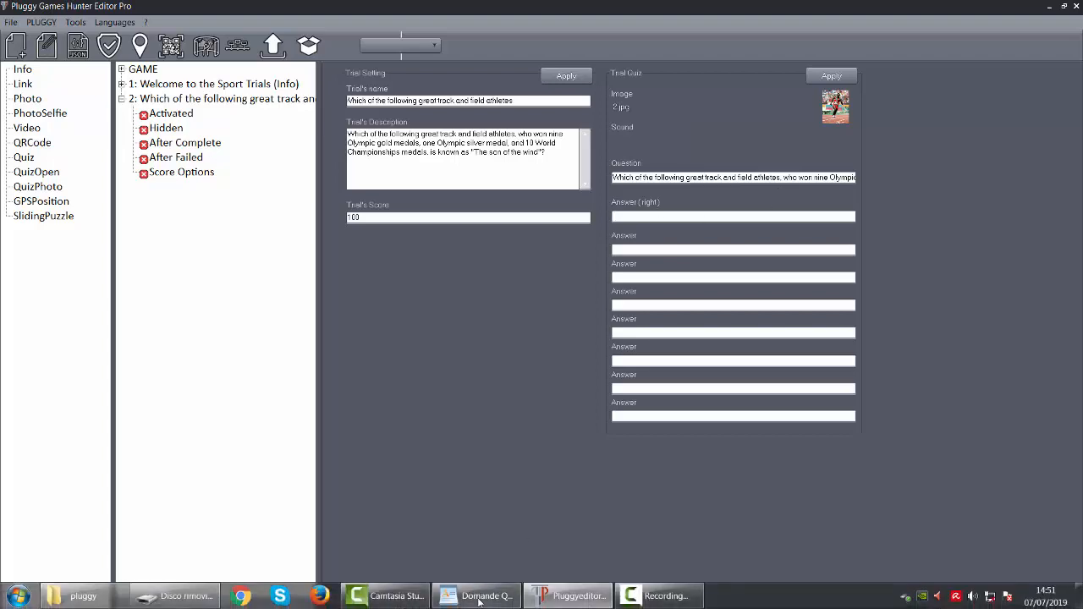
# Step: Copy "Carl Lewis" from the WordPad document into the quiz's right answer
pyautogui.click(478, 597)
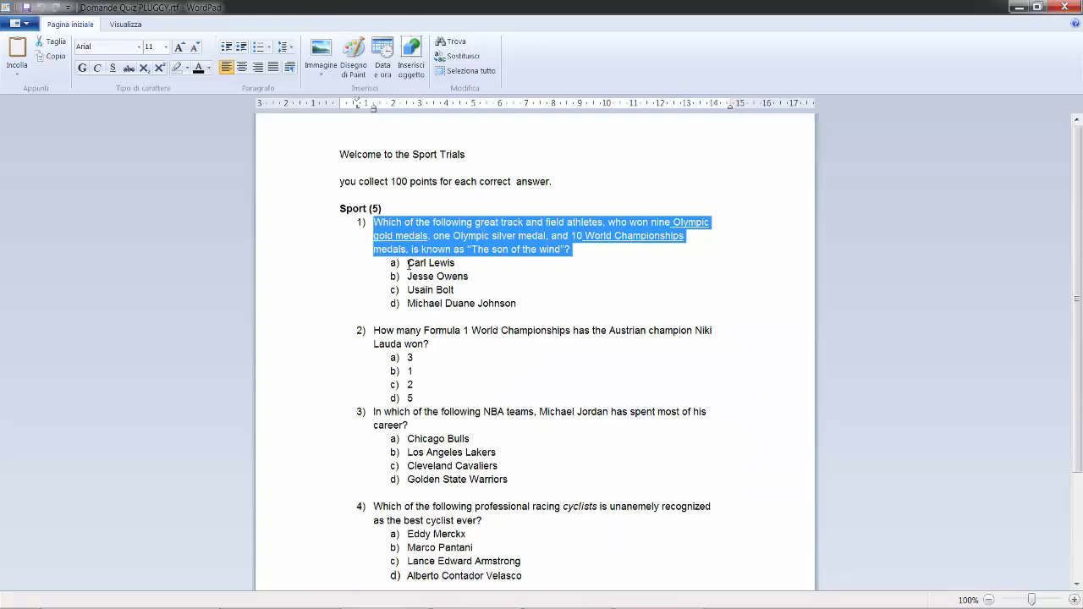
pyautogui.moveTo(409, 263); pyautogui.dragTo(457, 263)
pyautogui.hotkey('ctrl', 'c')
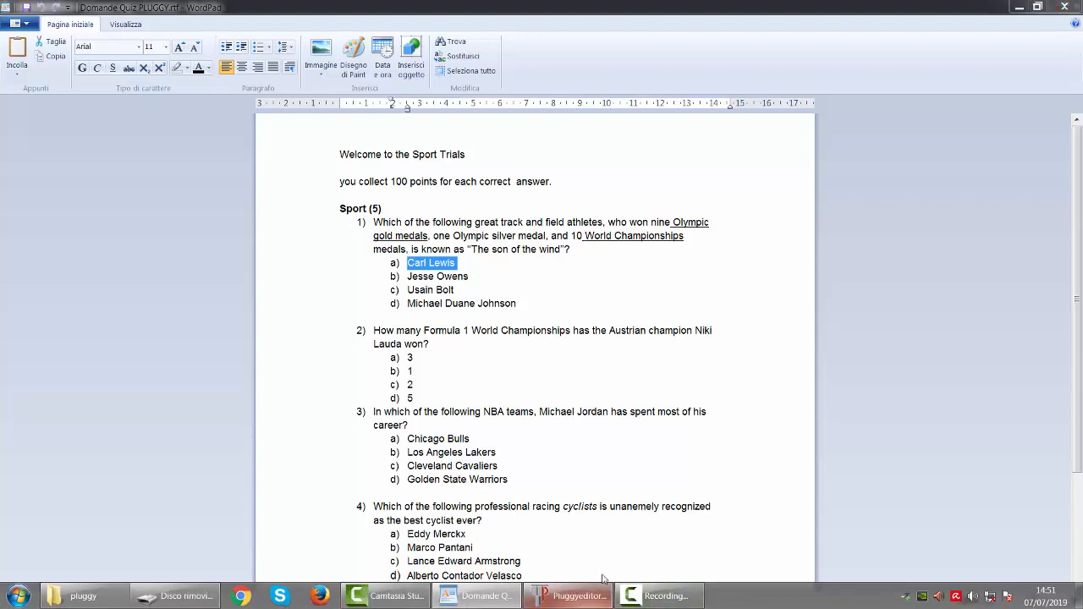
pyautogui.click(569, 595)
pyautogui.hotkey('ctrl', 'v')
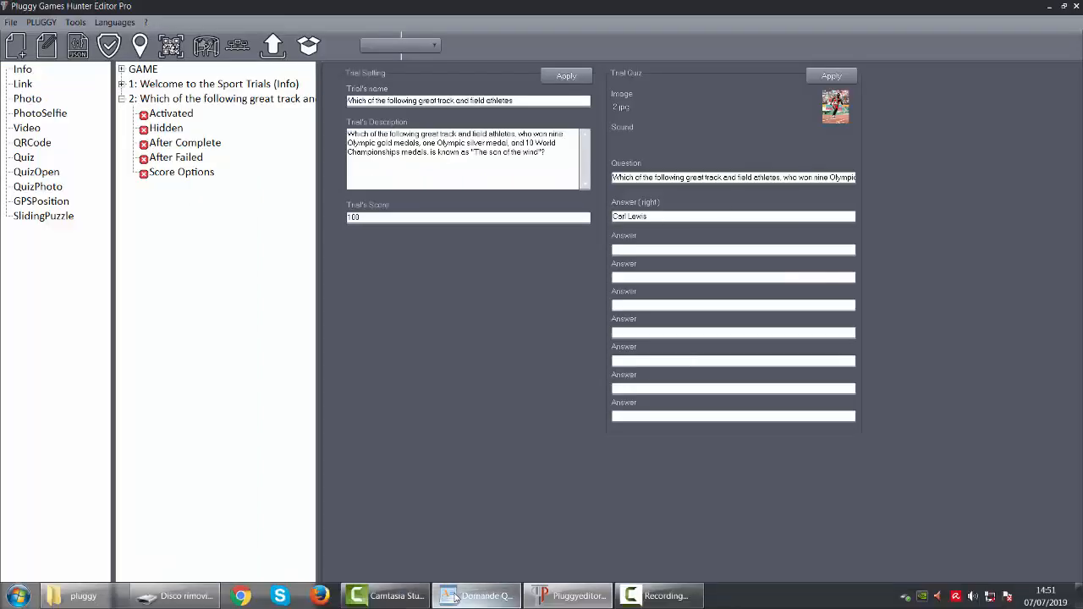
# Step: Copy "Jesse Owens" from the WordPad document into the quiz's first wrong answer
pyautogui.click(476, 597)
pyautogui.moveTo(407, 276); pyautogui.dragTo(480, 277)
pyautogui.hotkey('ctrl', 'c')
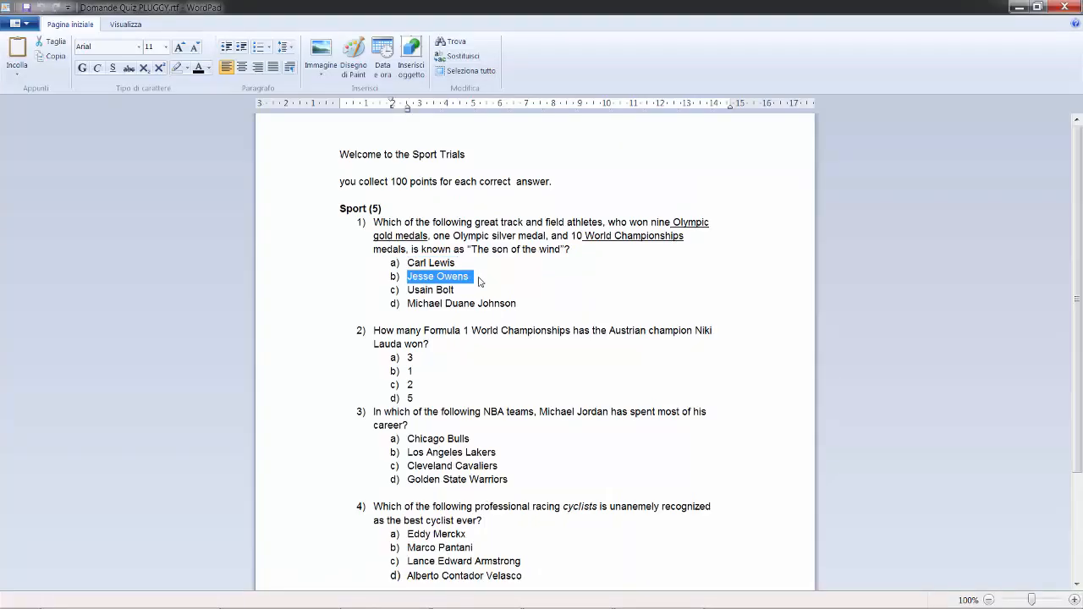
pyautogui.click(569, 602)
pyautogui.click(671, 248)
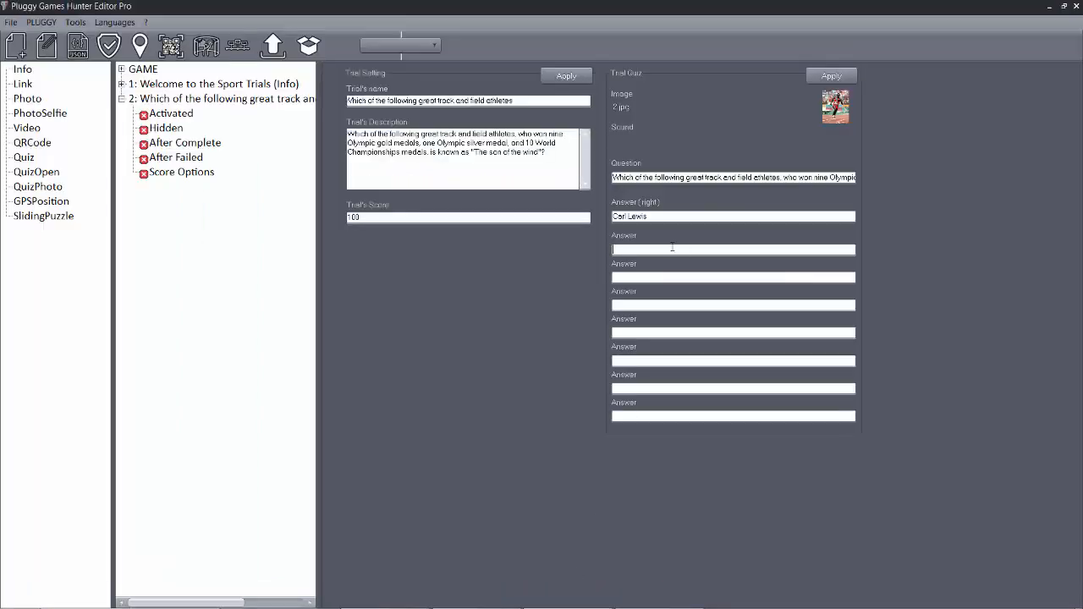
pyautogui.hotkey('ctrl', 'v')
# Step: Copy "Usain Bolt" from the WordPad document into the quiz's second wrong answer
pyautogui.click(449, 597)
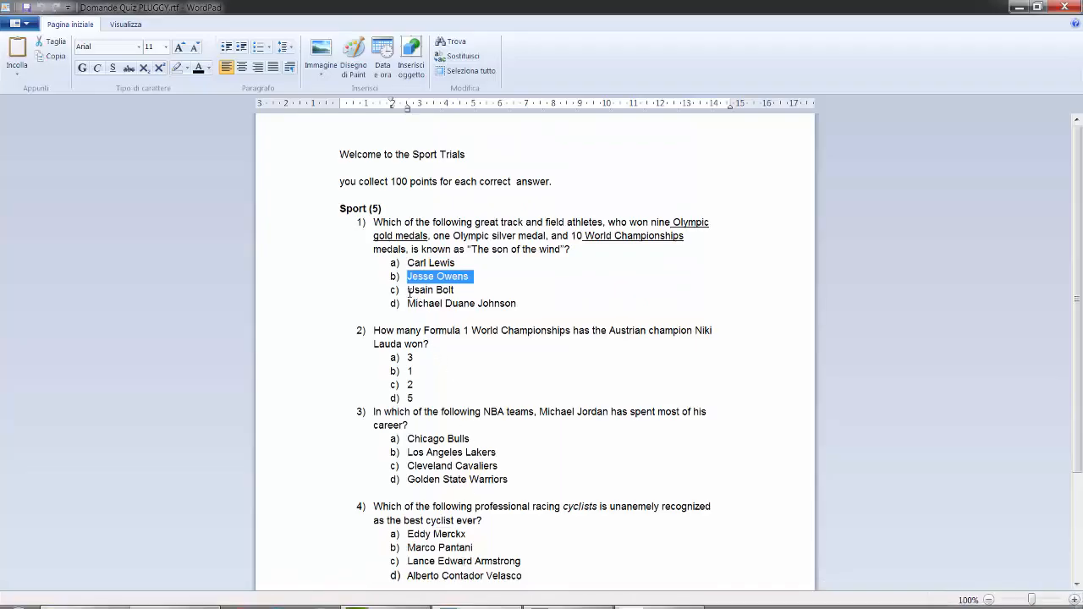
pyautogui.moveTo(408, 290); pyautogui.dragTo(449, 293)
pyautogui.hotkey('ctrl', 'c')
pyautogui.click(569, 602)
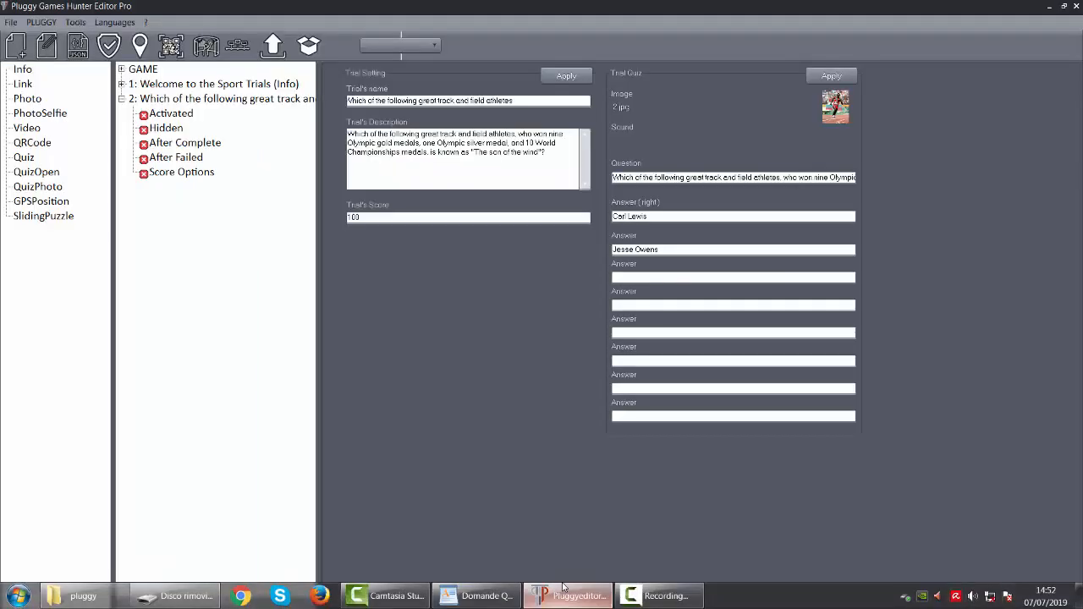
pyautogui.click(642, 276)
pyautogui.hotkey('ctrl', 'v')
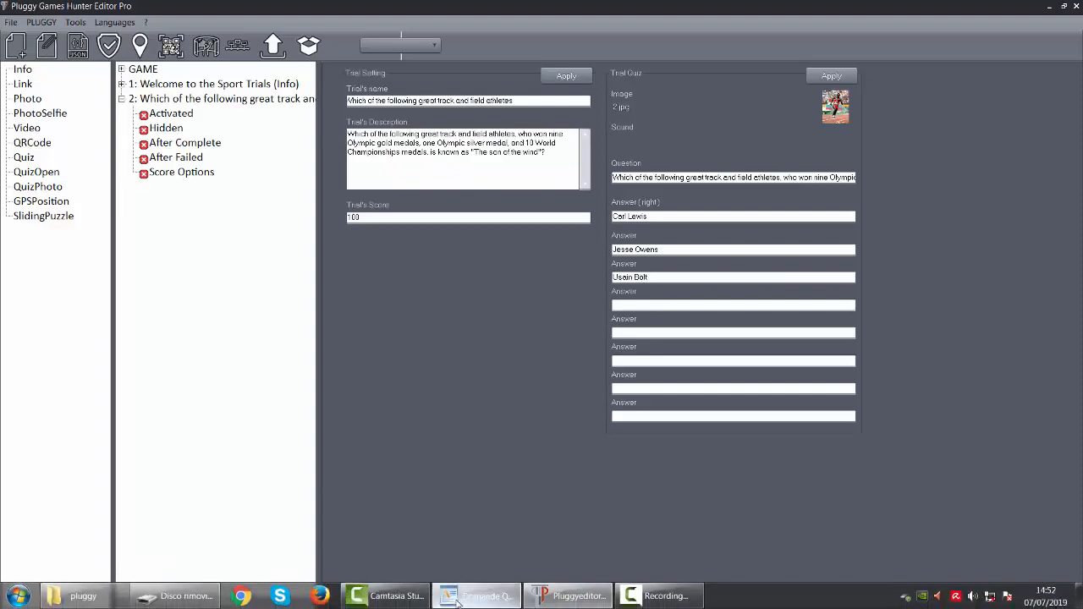
# Step: Copy "Michael Duane Johnson" from the WordPad document into the quiz's third wrong answer and apply the quiz settings
pyautogui.click(448, 597)
pyautogui.moveTo(407, 303); pyautogui.dragTo(517, 303)
pyautogui.hotkey('ctrl', 'c')
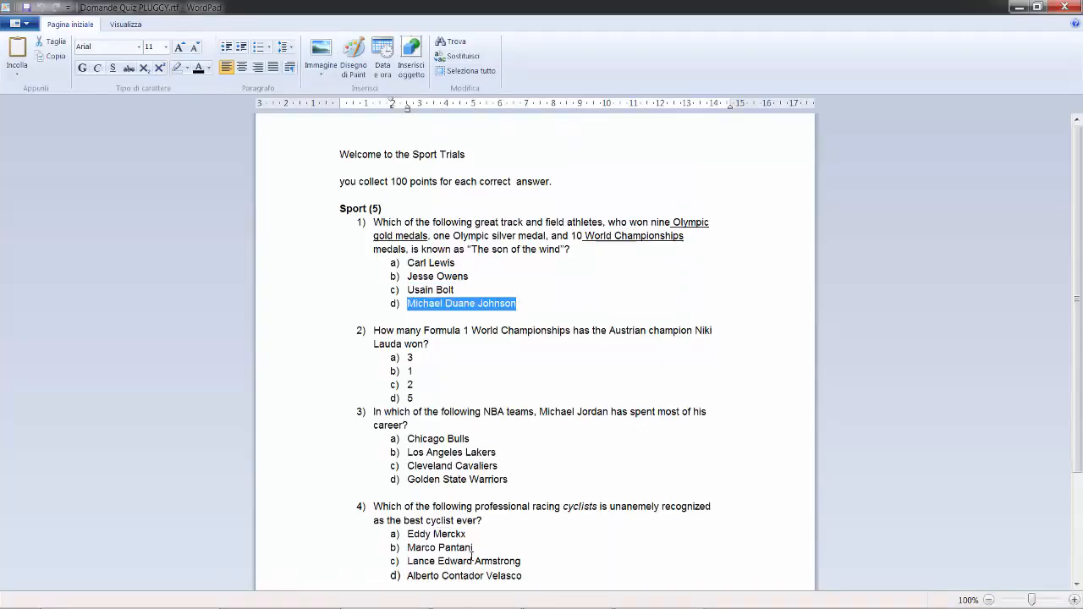
pyautogui.click(569, 601)
pyautogui.click(643, 305)
pyautogui.hotkey('ctrl', 'v')
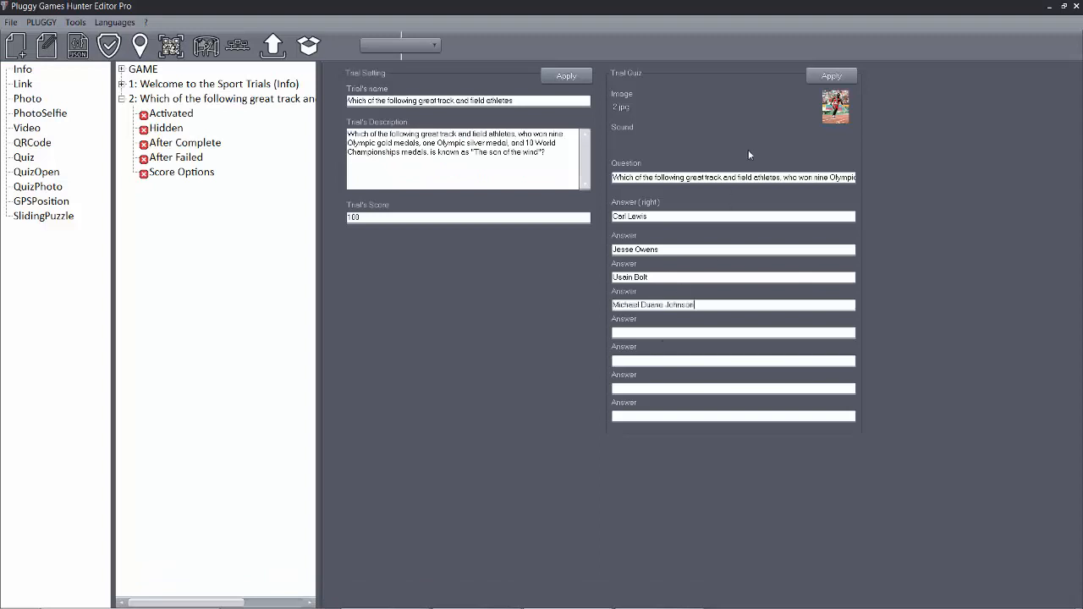
pyautogui.click(831, 76)
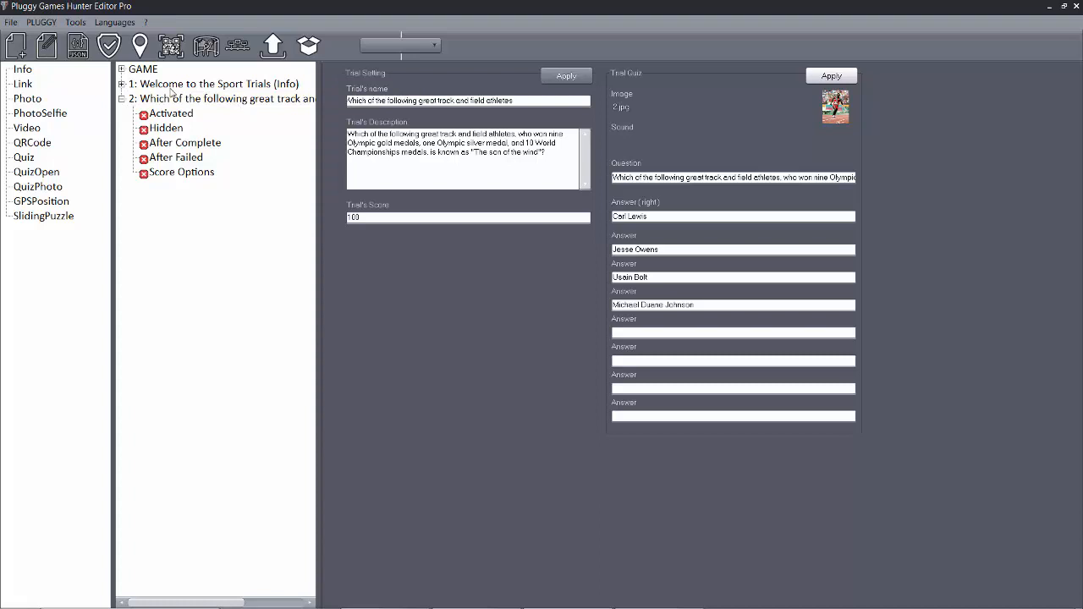
# Step: Set the welcome info trial to execute trial 2 after completion and apply the change
pyautogui.click(123, 84)
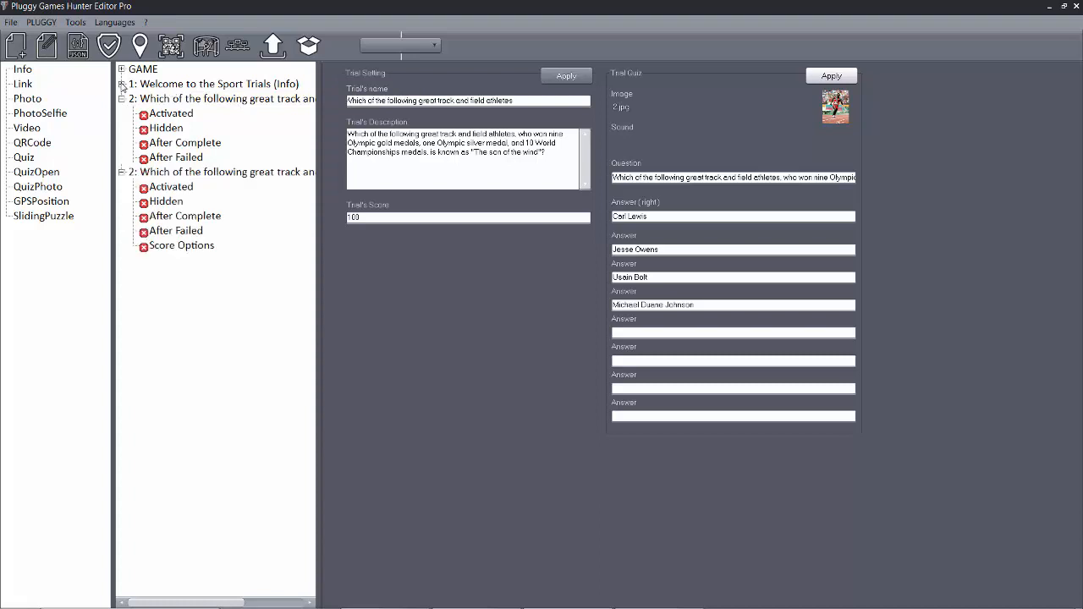
pyautogui.click(173, 128)
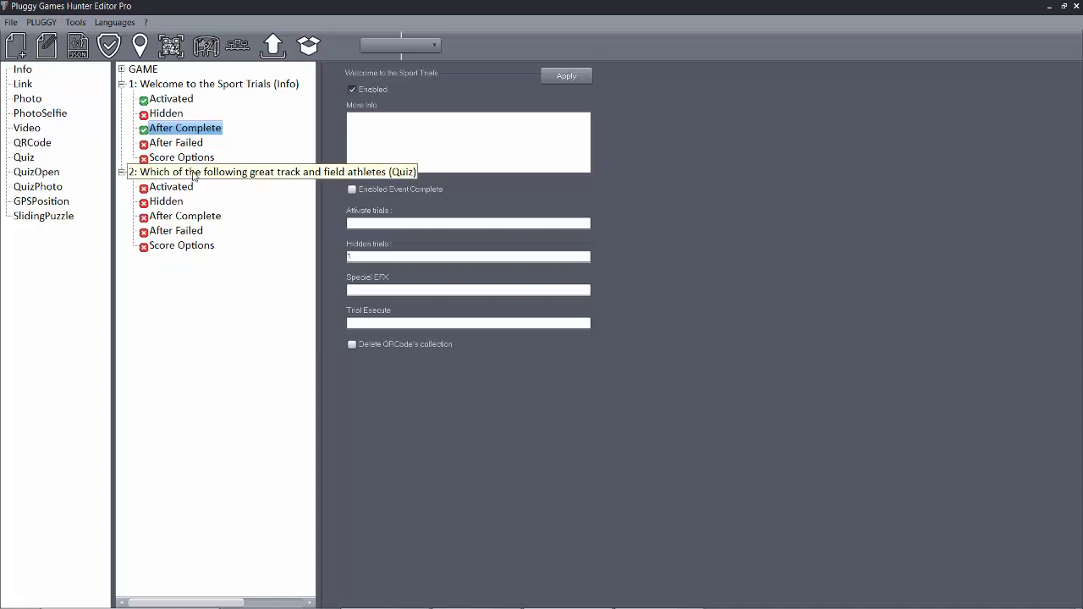
pyautogui.moveTo(193, 175); pyautogui.dragTo(370, 326)
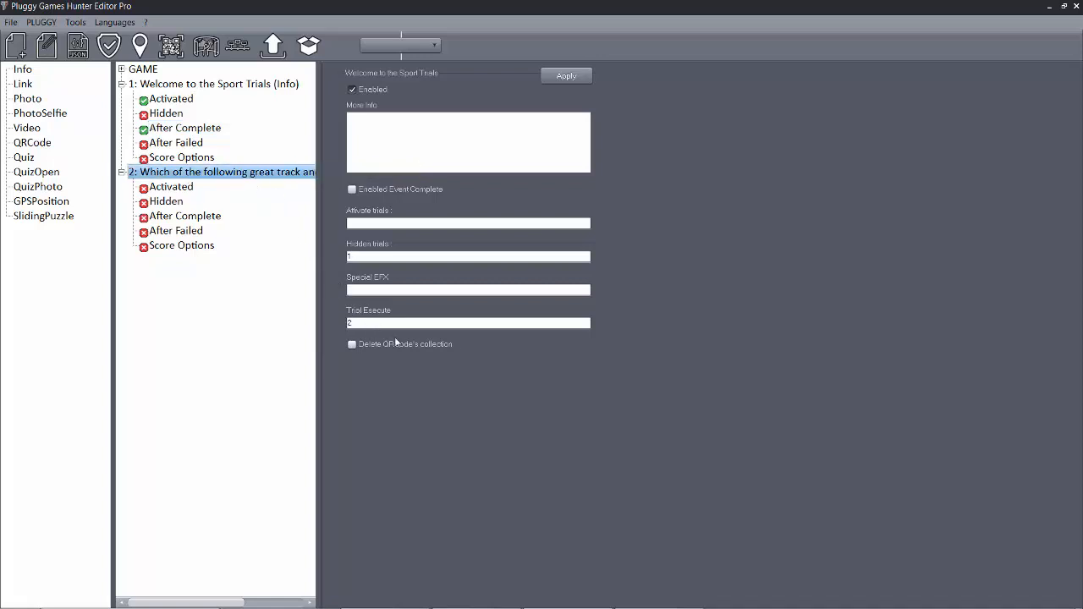
pyautogui.click(566, 75)
pyautogui.click(193, 131)
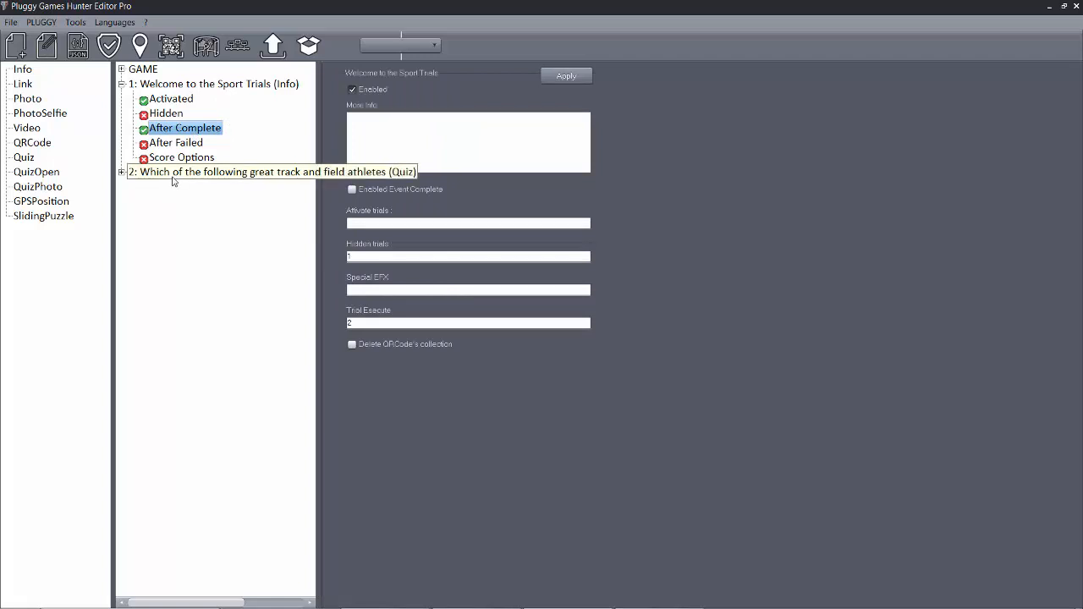
# Step: Add a new Quiz trial below the track and field quiz and open its settings
pyautogui.click(121, 173)
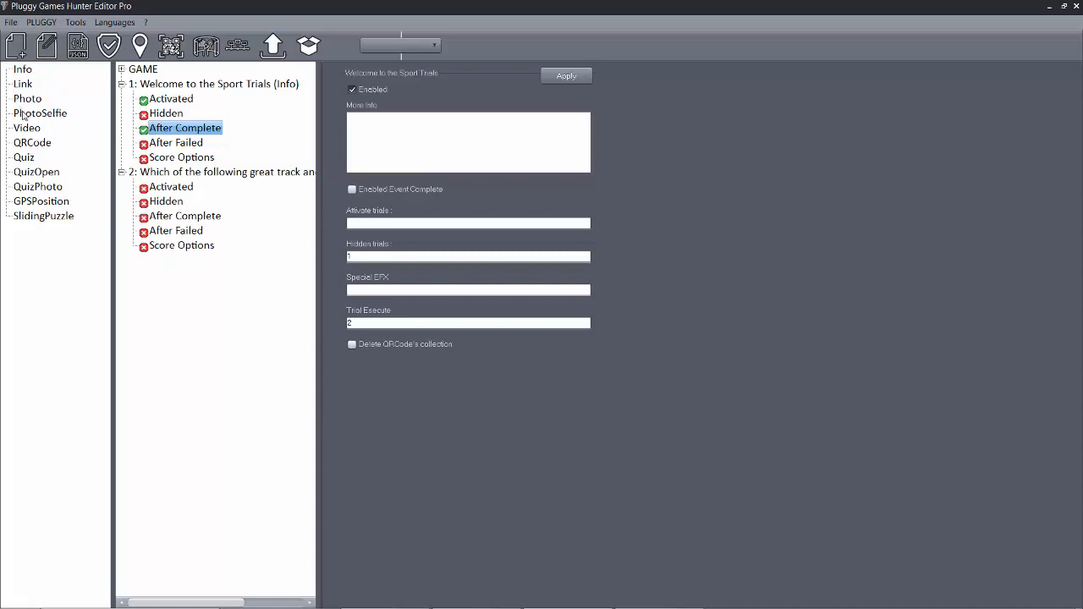
pyautogui.click(25, 158)
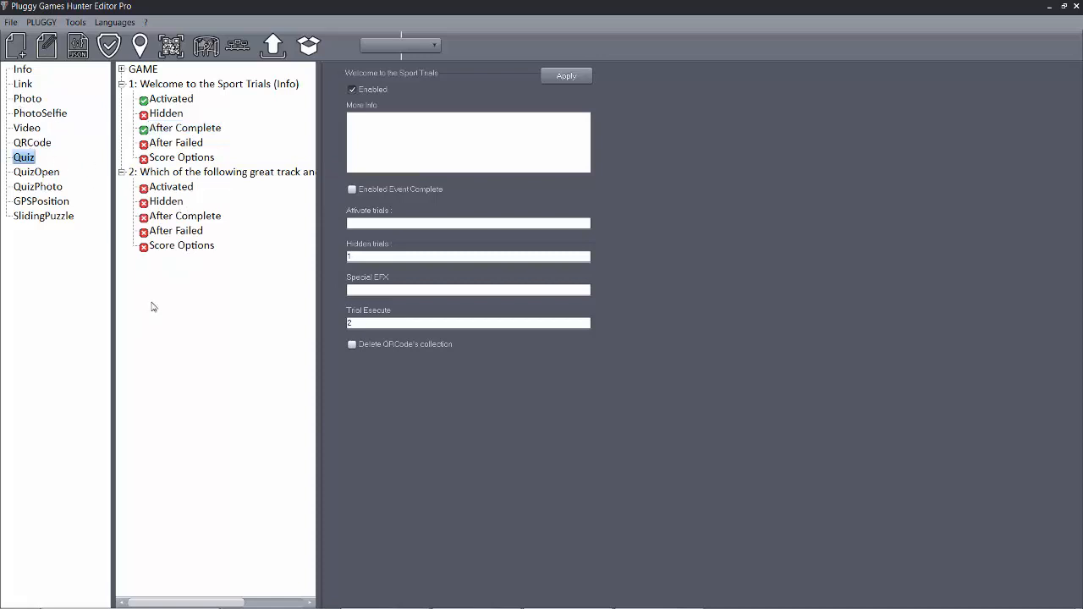
pyautogui.moveTo(153, 306); pyautogui.dragTo(157, 308)
pyautogui.click(121, 188)
pyautogui.doubleClick(164, 190)
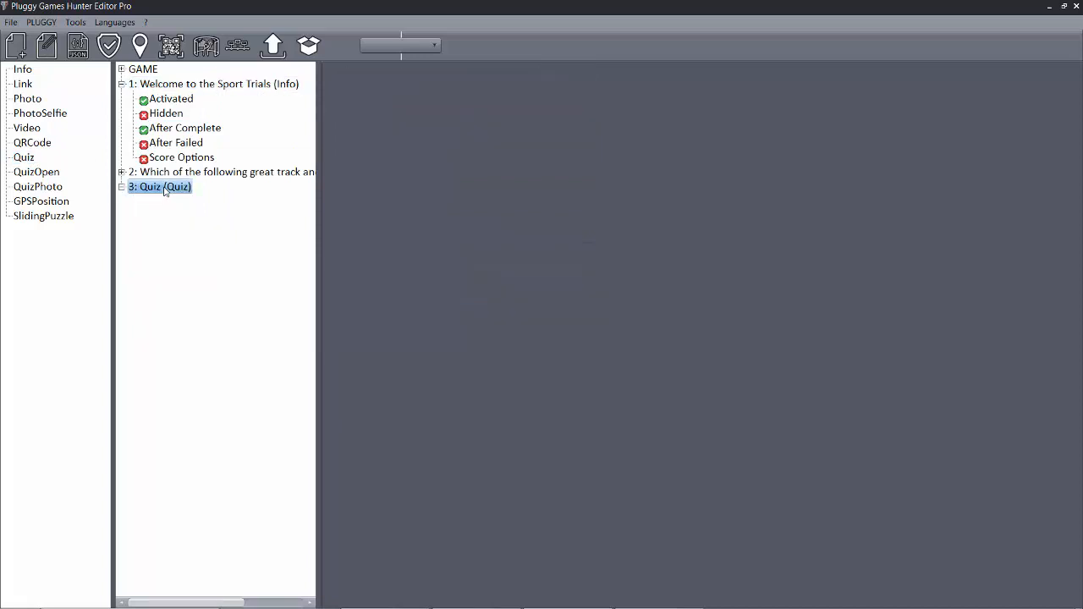
# Step: Copy "How many Formula 1 World Championships has the Austrian champion Niki Lauda won?" from the WordPad document into the new trial's description
pyautogui.moveTo(547, 603)
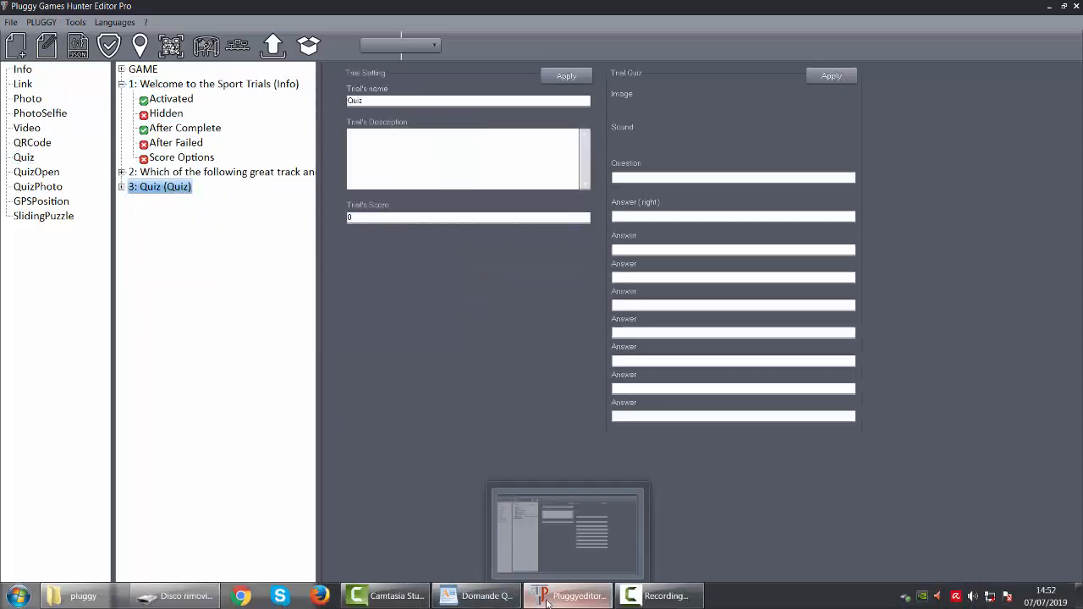
pyautogui.click(476, 597)
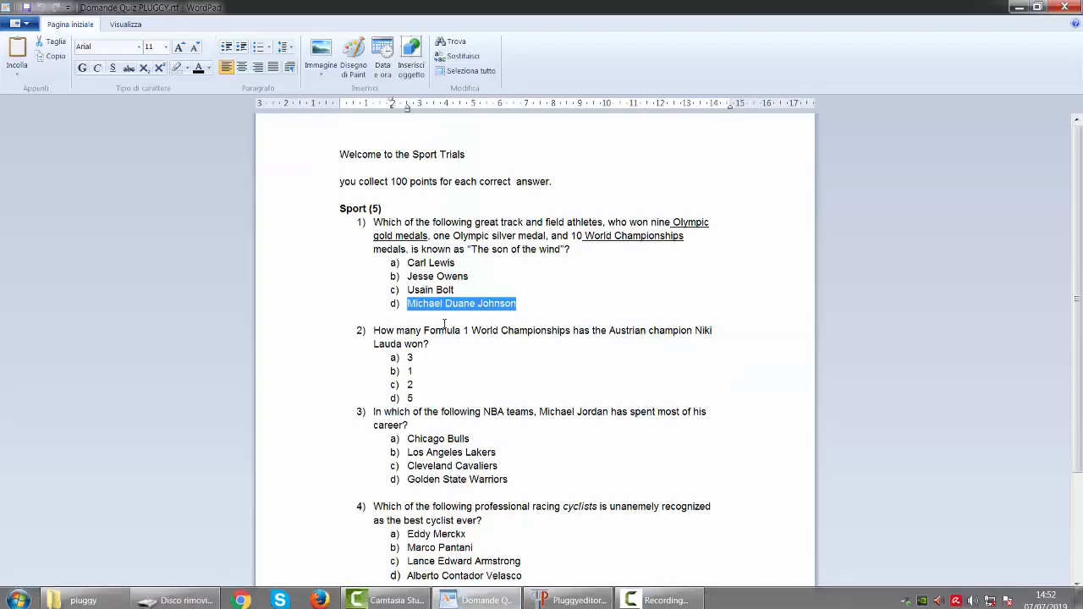
pyautogui.moveTo(375, 329); pyautogui.dragTo(429, 344)
pyautogui.hotkey('ctrl', 'c')
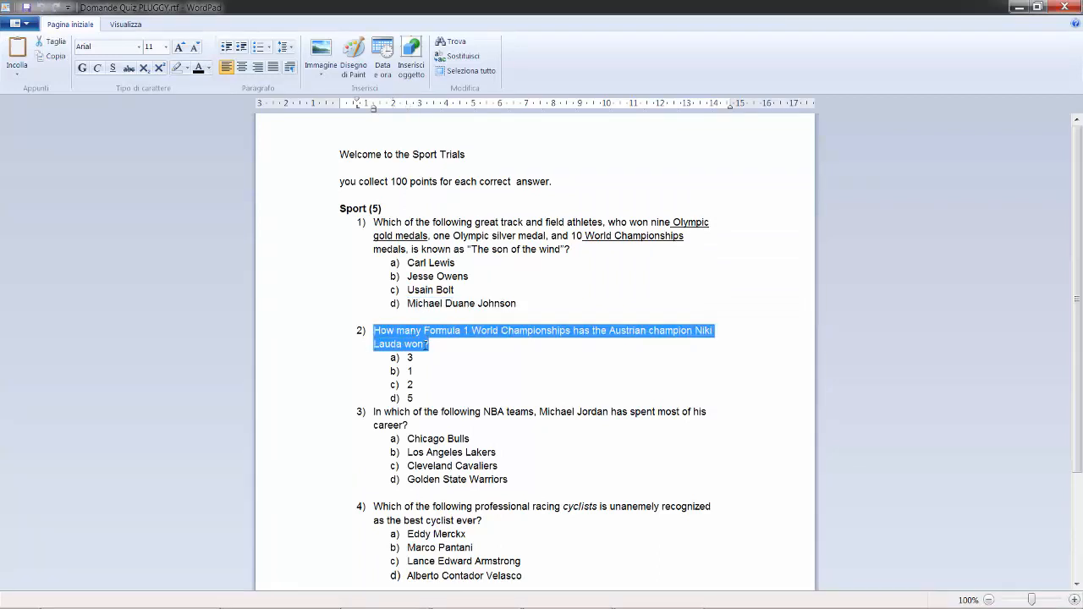
pyautogui.click(580, 601)
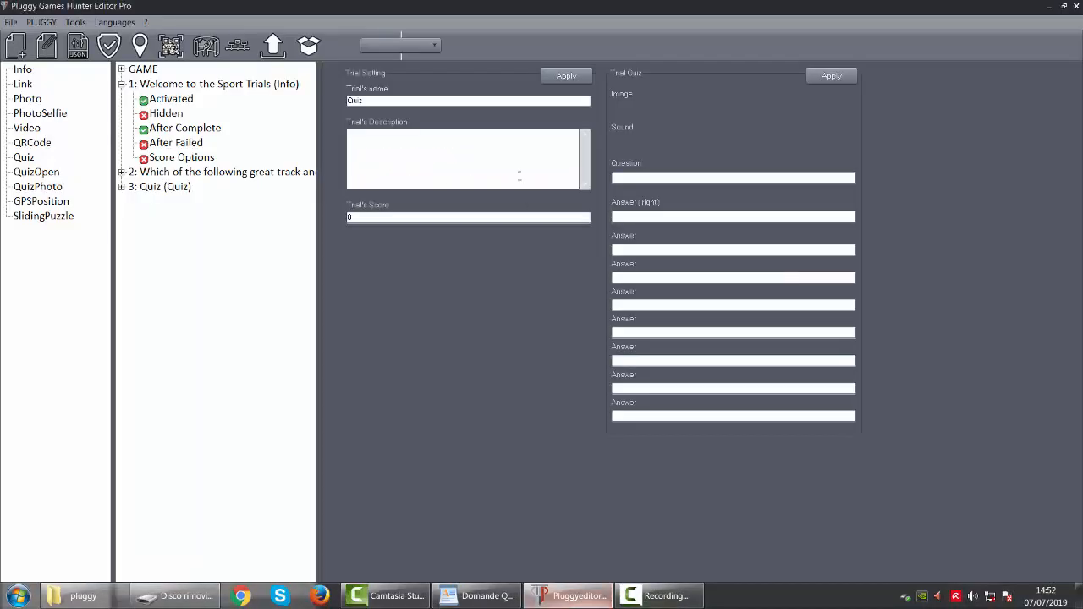
pyautogui.hotkey('ctrl', 'v')
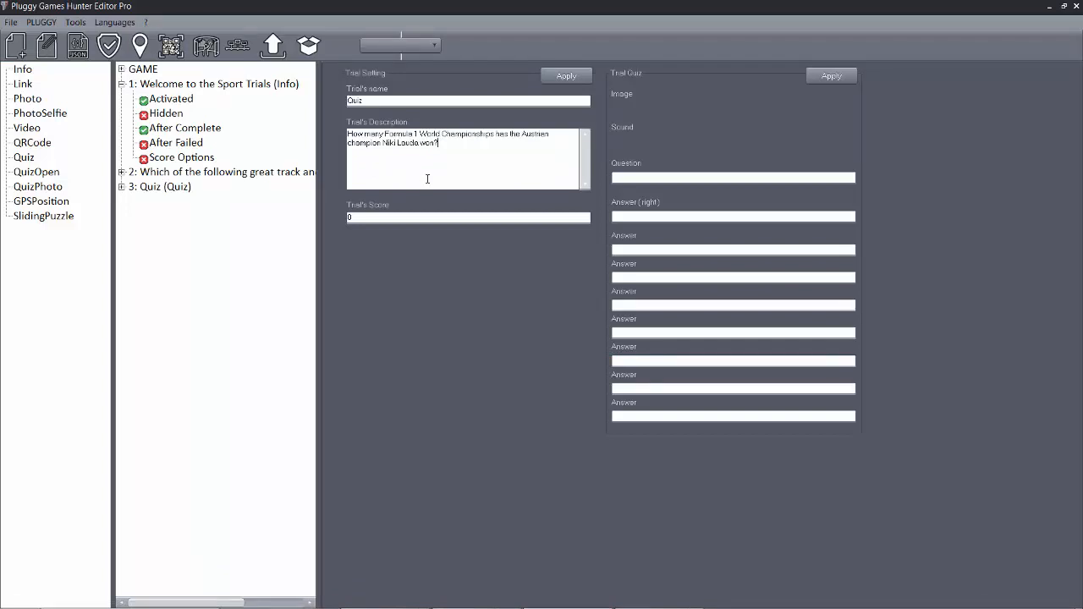
# Step: Name the trial "How many Formula 1 World Championships" by copying from its description, set its score to 100 and apply
pyautogui.moveTo(495, 135); pyautogui.dragTo(347, 135)
pyautogui.hotkey('ctrl', 'c')
pyautogui.doubleClick(400, 100)
pyautogui.hotkey('ctrl', 'v')
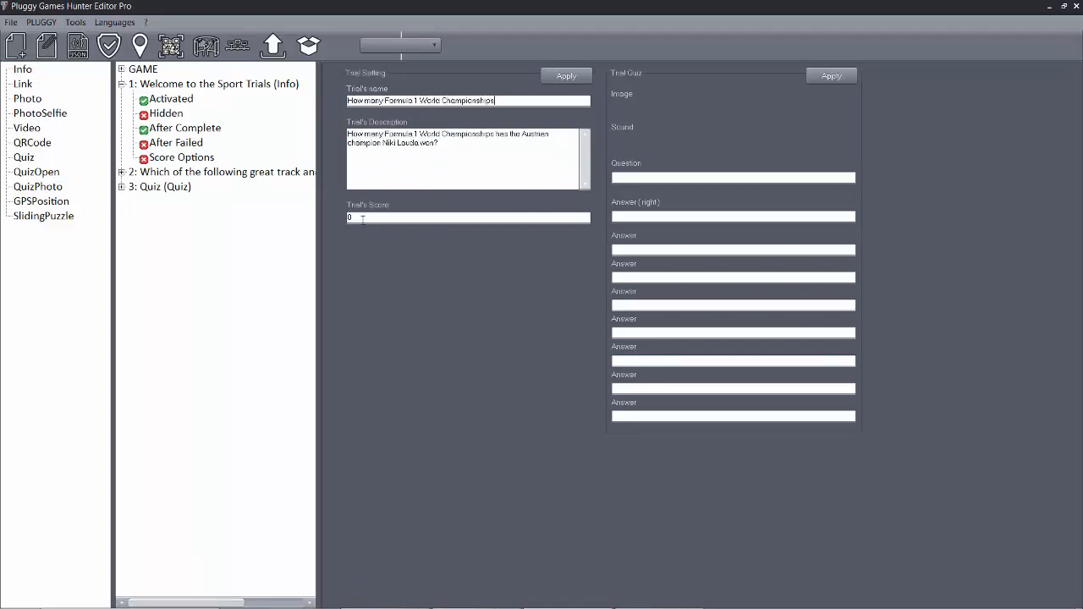
pyautogui.write('100')
pyautogui.click(566, 76)
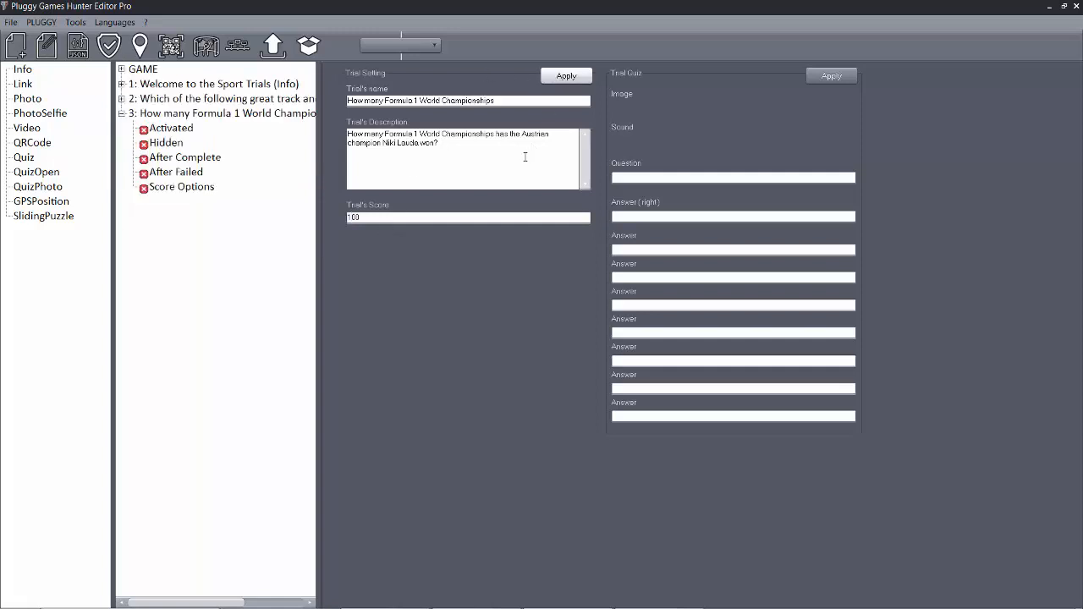
# Step: Set 002.jpg from the sport folder as the Formula 1 quiz's image and check its enlarged preview
pyautogui.click(623, 108)
pyautogui.click(478, 173)
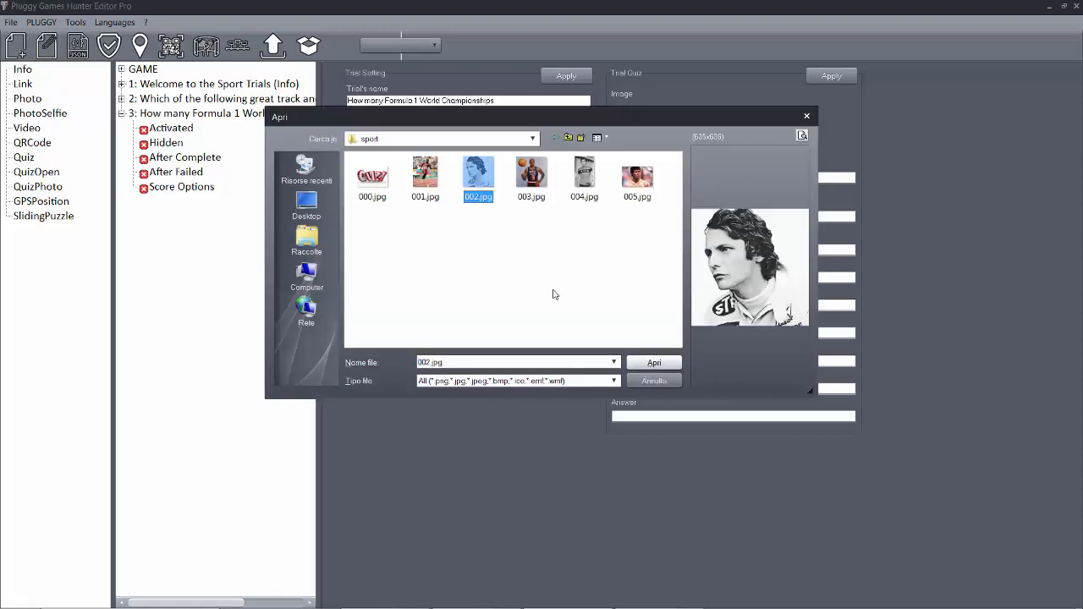
pyautogui.click(647, 363)
pyautogui.click(833, 109)
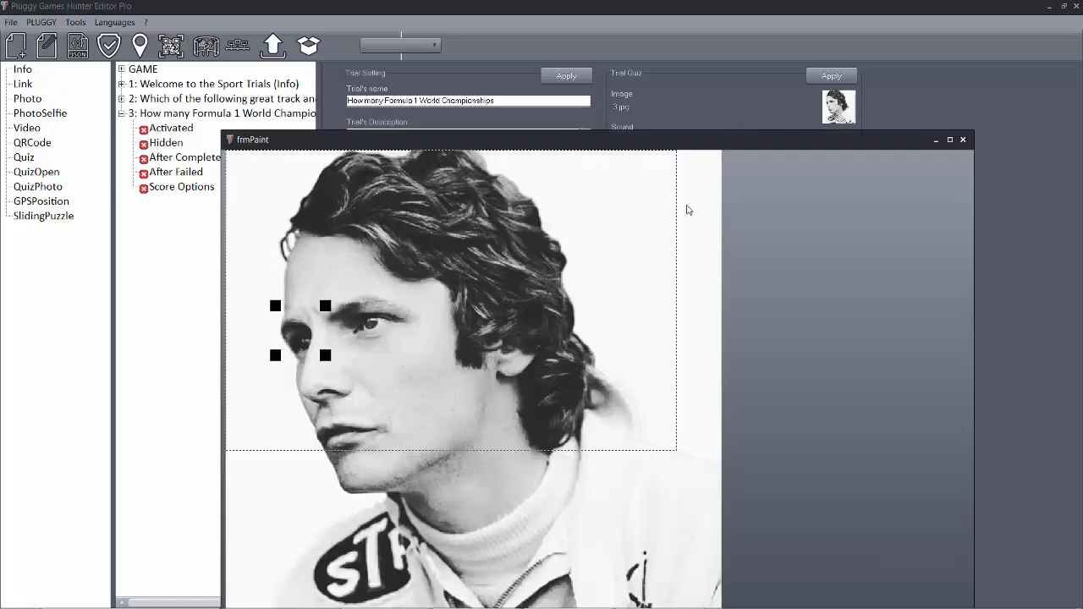
pyautogui.click(963, 140)
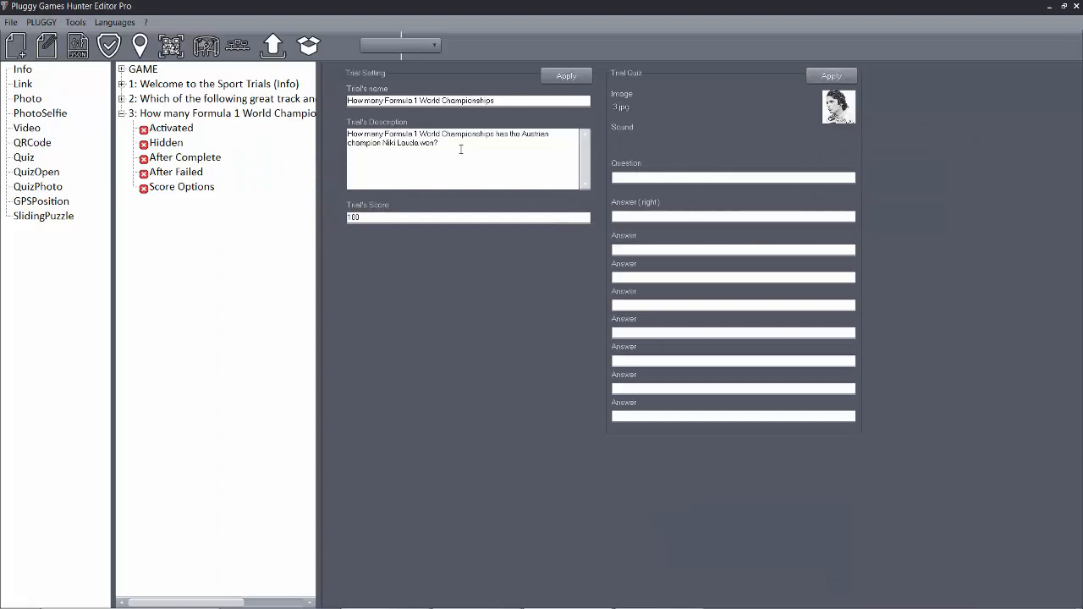
# Step: Copy the full text of the trial's description into the quiz question and apply the quiz settings
pyautogui.moveTo(460, 149); pyautogui.dragTo(295, 134)
pyautogui.click(616, 178)
pyautogui.hotkey('ctrl', 'v')
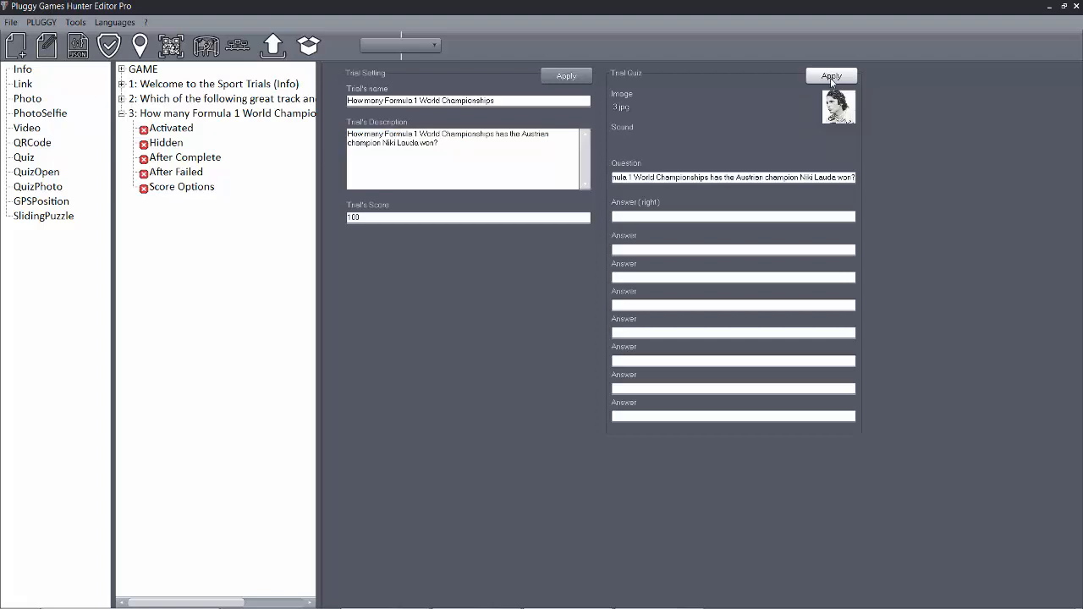
pyautogui.click(831, 76)
# Step: Copy the answer "3" from the WordPad document into the Formula 1 quiz's right answer
pyautogui.moveTo(372, 592)
pyautogui.click(478, 596)
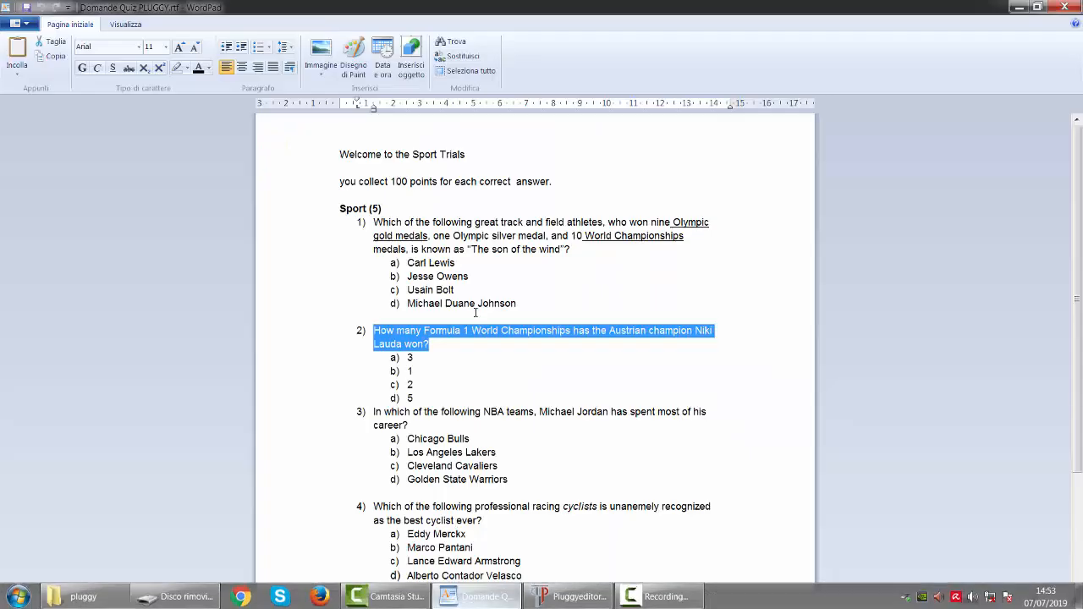
pyautogui.doubleClick(409, 358)
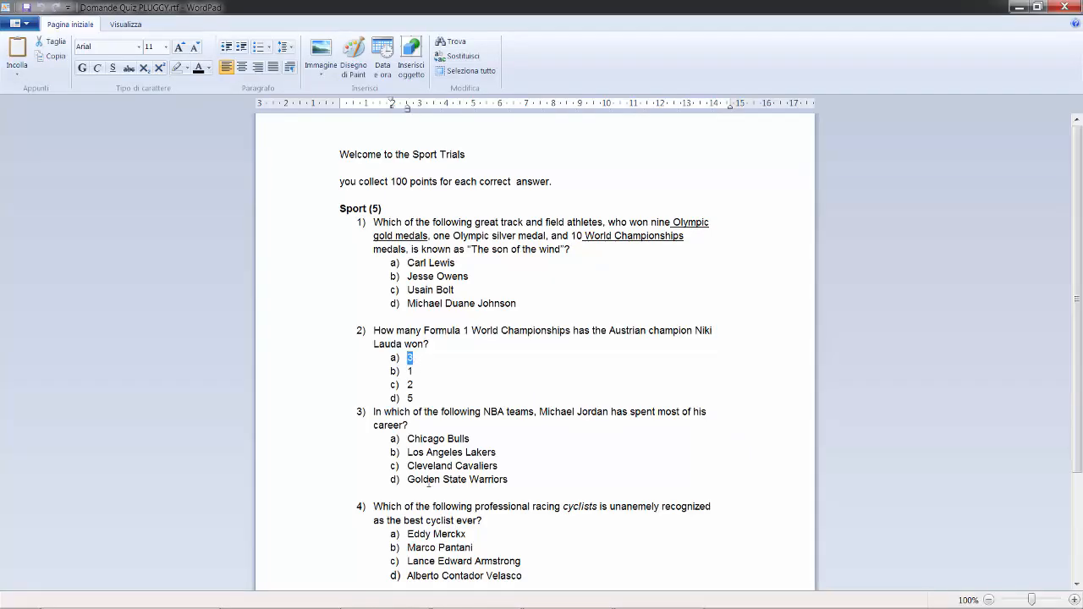
pyautogui.click(545, 596)
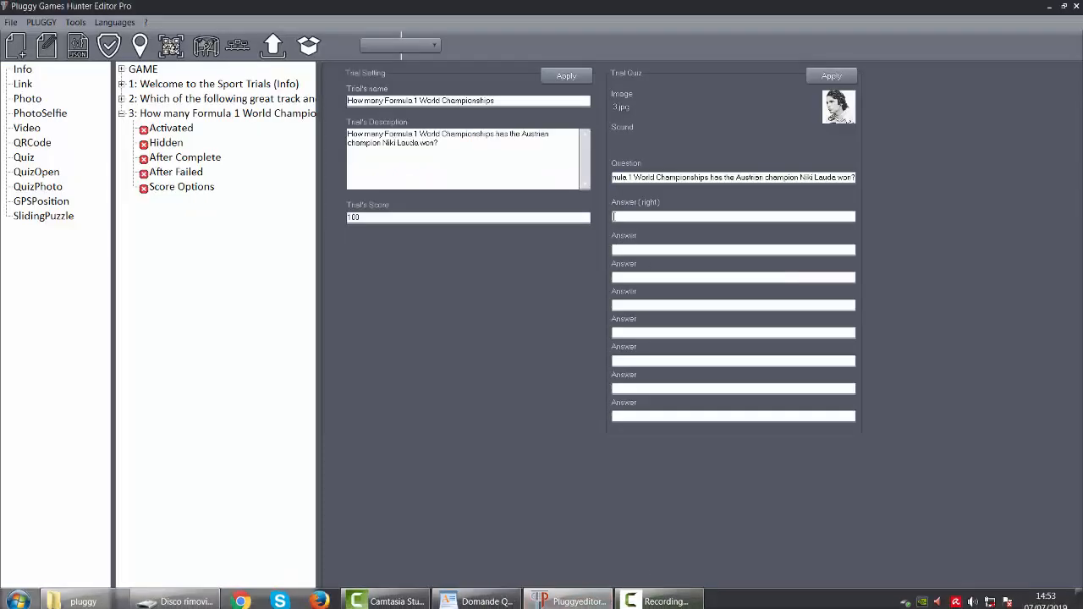
pyautogui.click(630, 217)
pyautogui.hotkey('ctrl', 'v')
# Step: Enter 1, 3 and 7 as the Formula 1 quiz's wrong answers and apply the quiz settings
pyautogui.click(631, 251)
pyautogui.write('1')
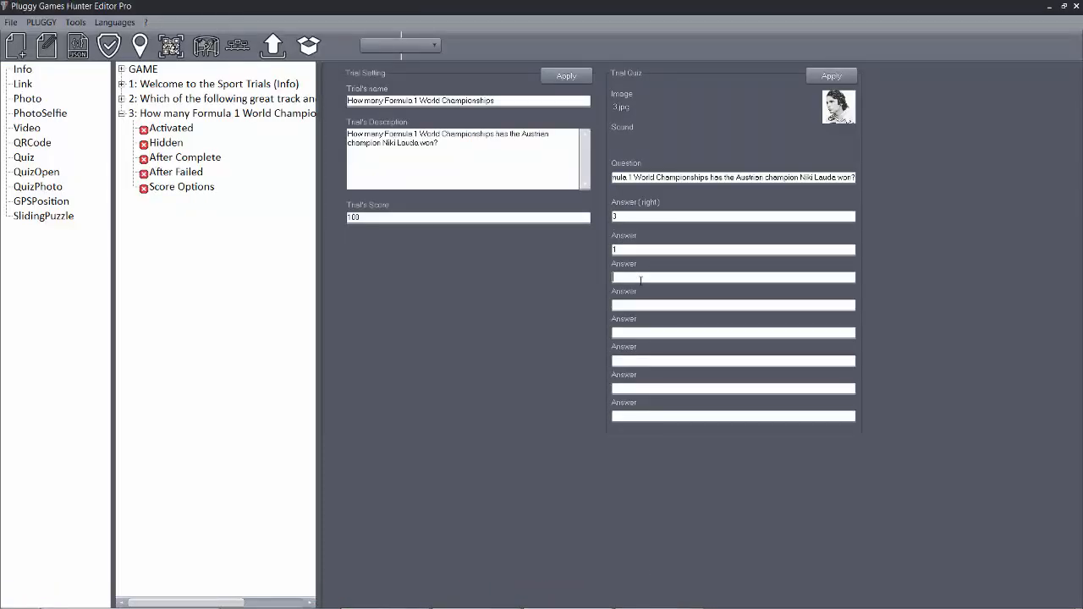
pyautogui.click(640, 278)
pyautogui.write('3')
pyautogui.click(831, 75)
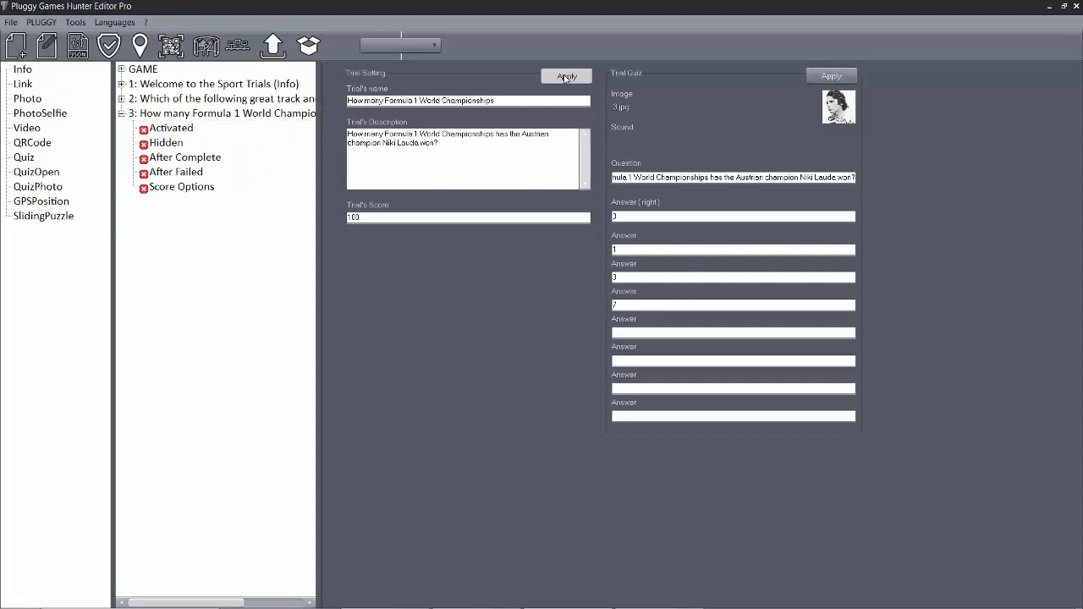
# Step: Enable After Complete for the track and field quiz, set it to hide trial 2 and execute trial 3, and apply
pyautogui.click(121, 99)
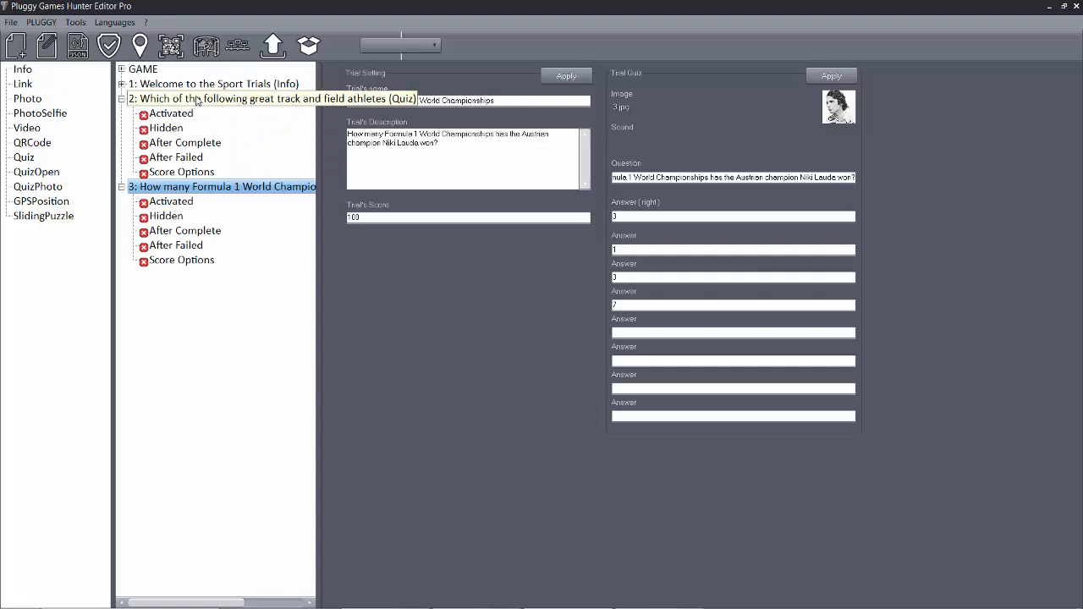
pyautogui.click(172, 148)
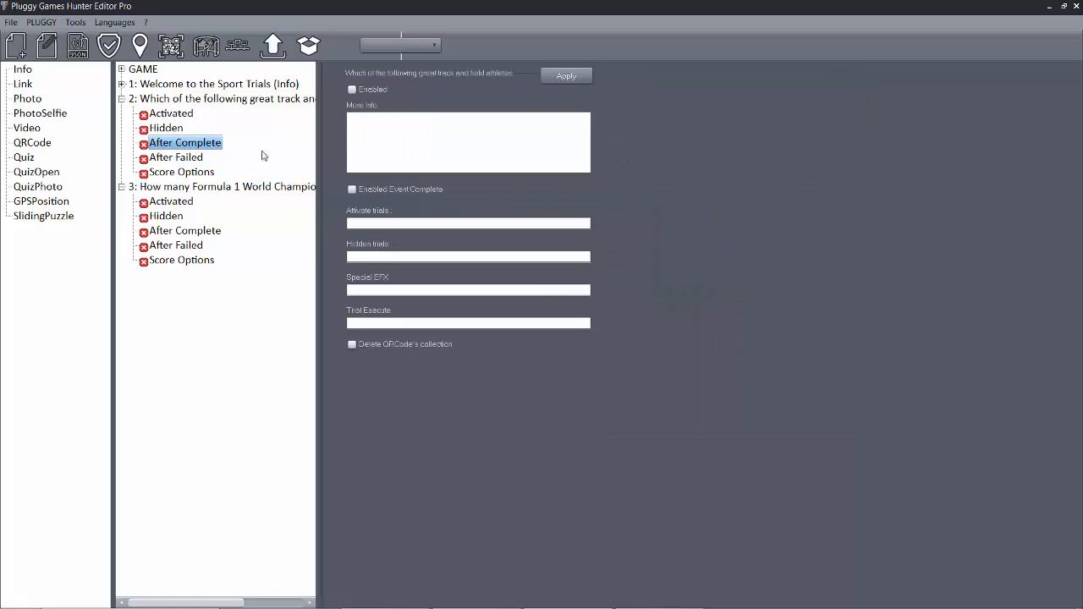
pyautogui.click(352, 89)
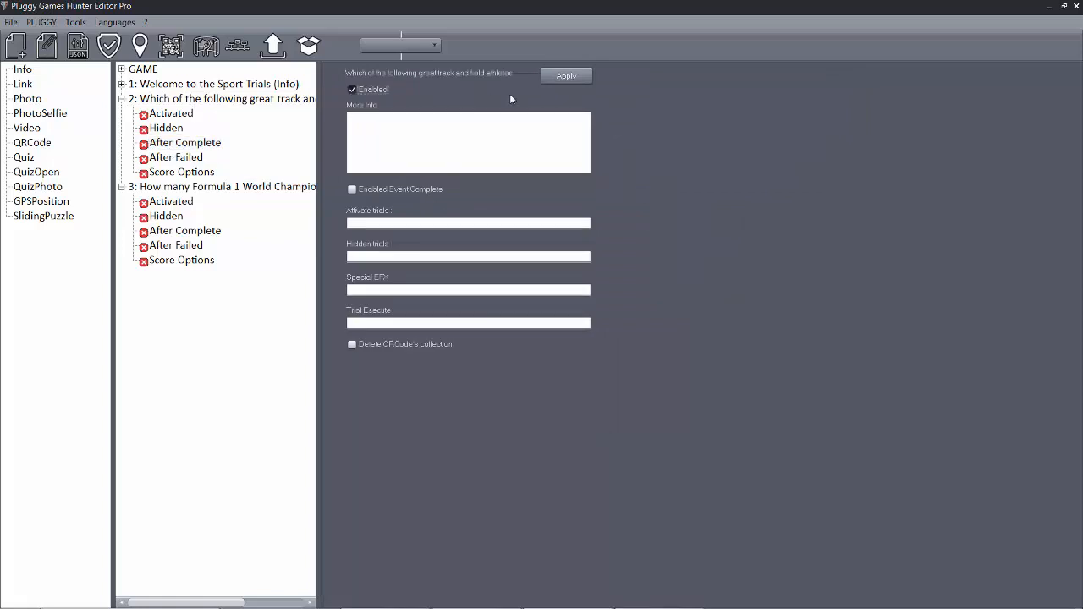
pyautogui.click(557, 79)
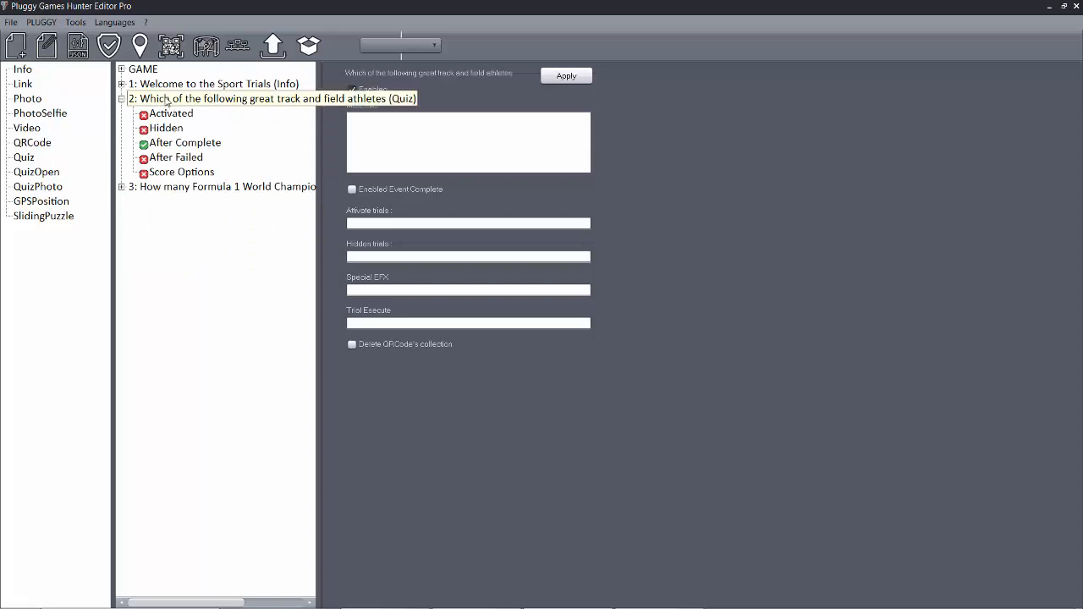
pyautogui.moveTo(164, 99); pyautogui.dragTo(380, 262)
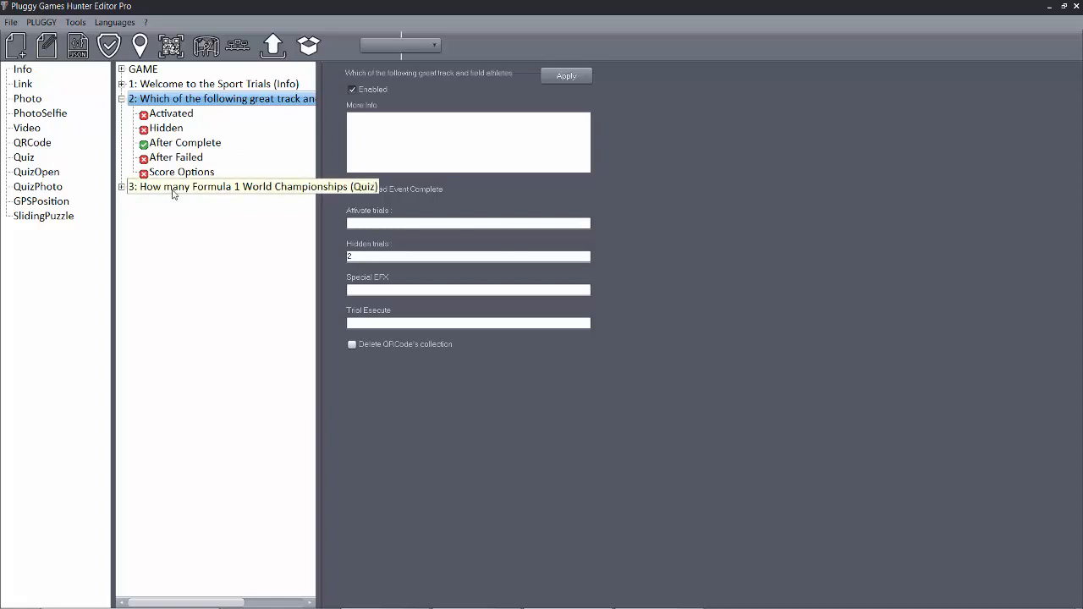
pyautogui.moveTo(172, 192); pyautogui.dragTo(362, 323)
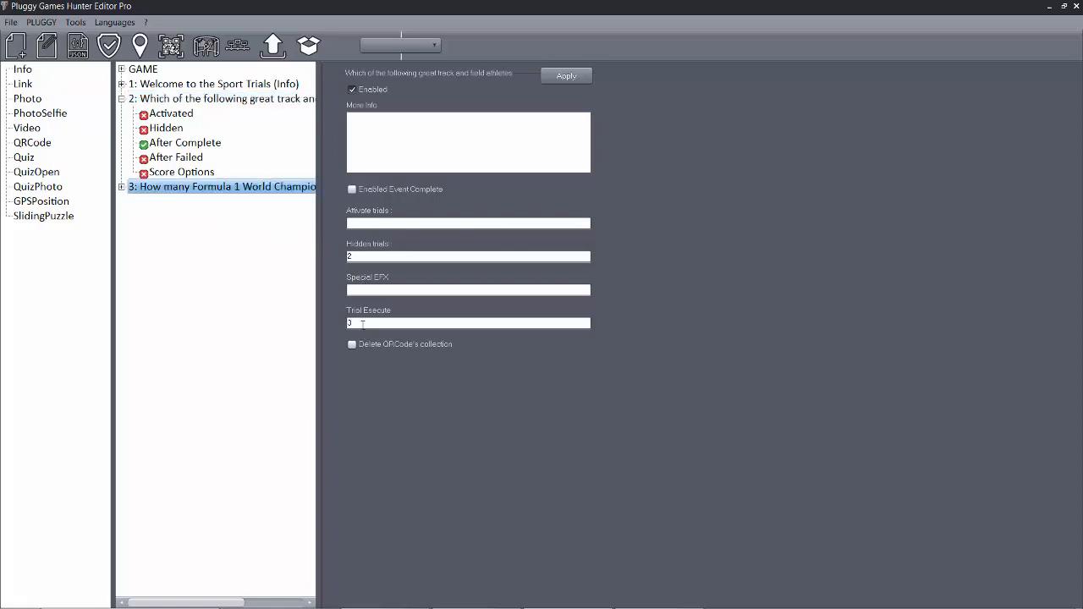
pyautogui.click(560, 79)
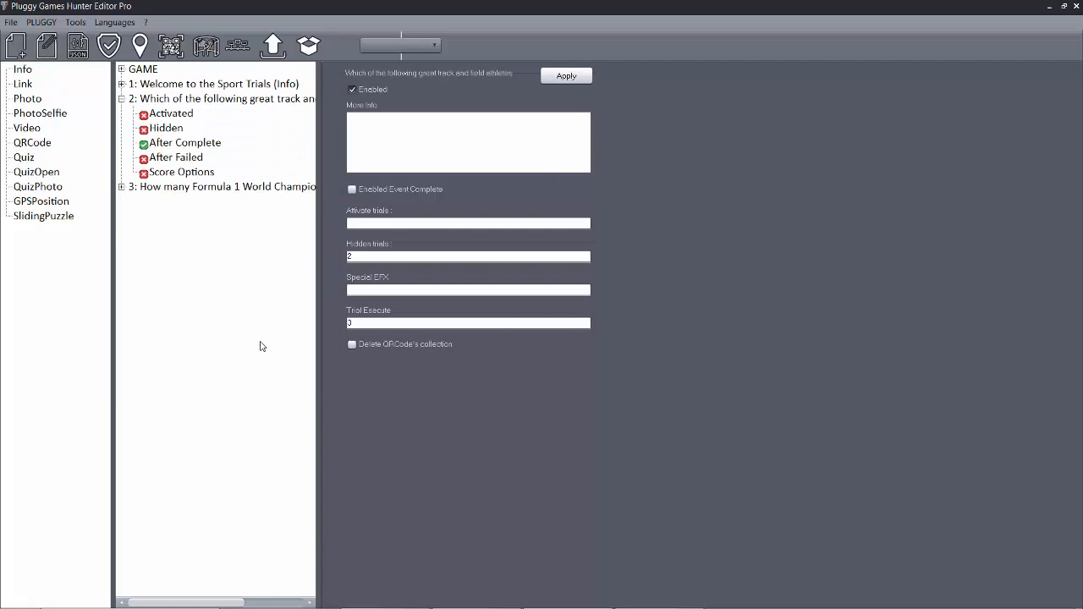
# Step: Enable After Failed for the track and field quiz with the info text "The event is failed!", apply it, and switch Event FAILED off
pyautogui.click(195, 160)
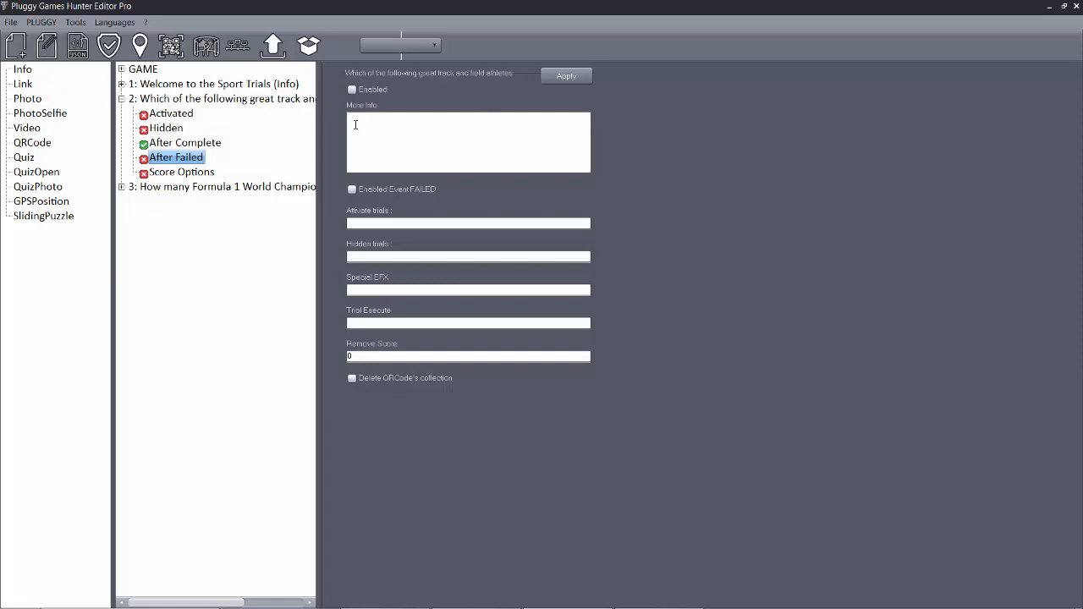
pyautogui.click(351, 90)
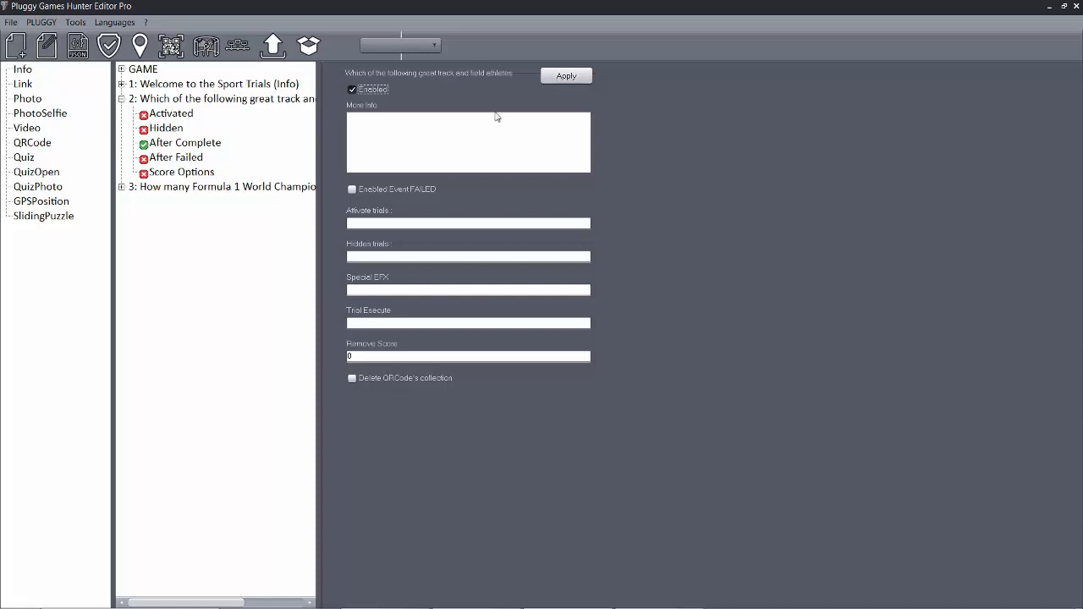
pyautogui.click(461, 129)
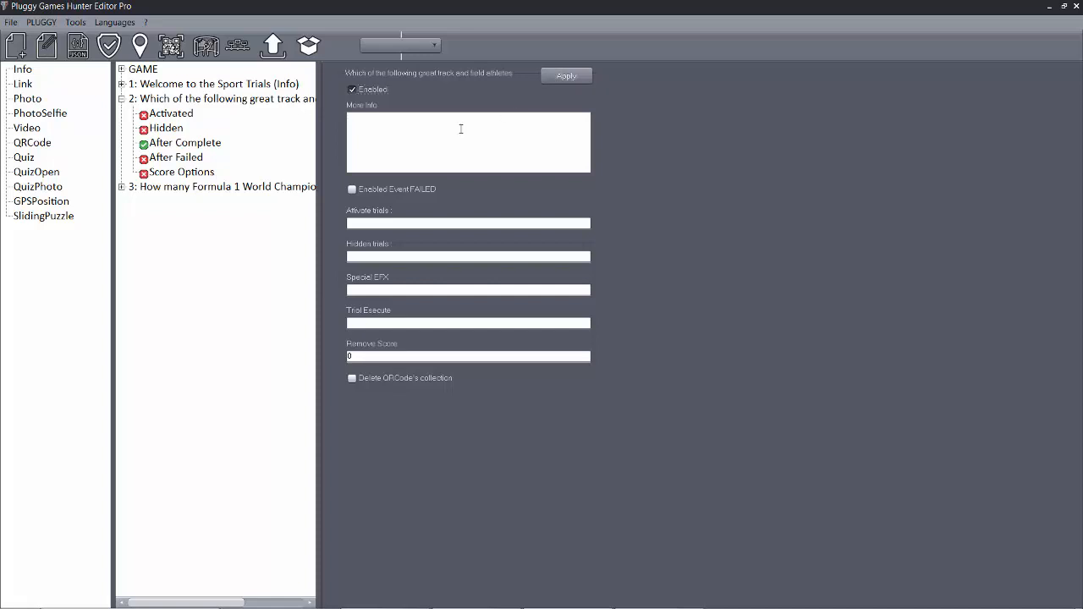
pyautogui.write('The event is failed!')
pyautogui.click(376, 190)
pyautogui.click(566, 77)
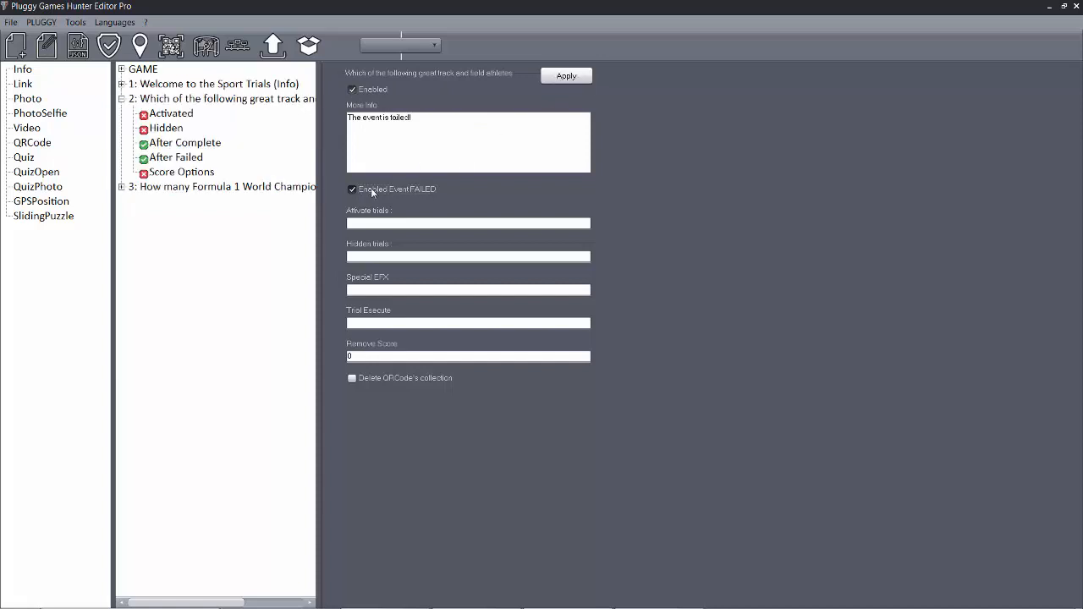
pyautogui.click(353, 190)
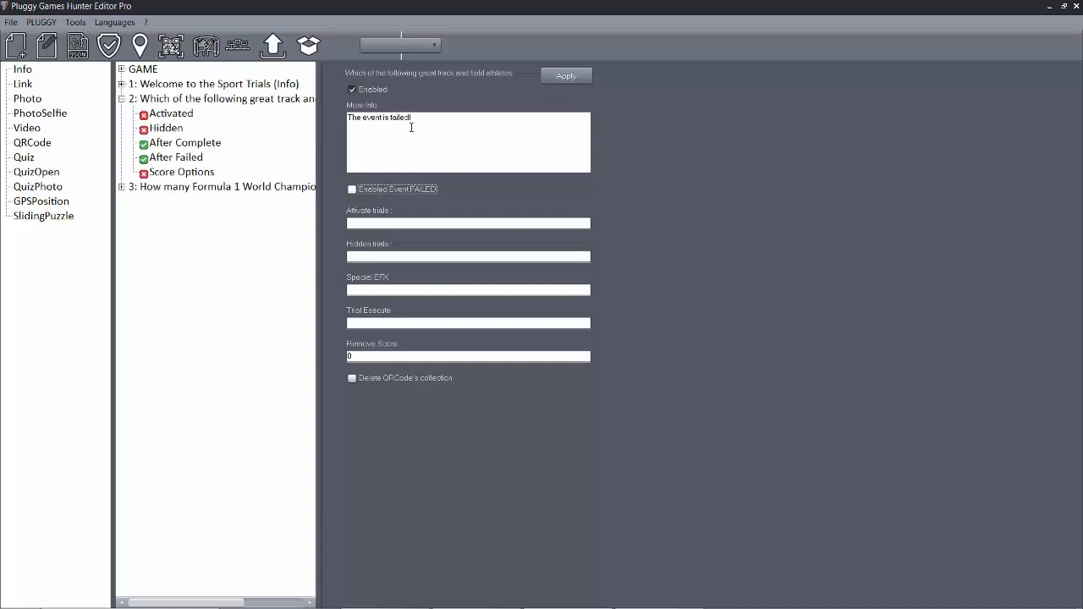
# Step: Clear the track and field quiz's After Failed info text, set it to hide trial 2 and execute trial 3, and apply
pyautogui.tripleClick(420, 121)
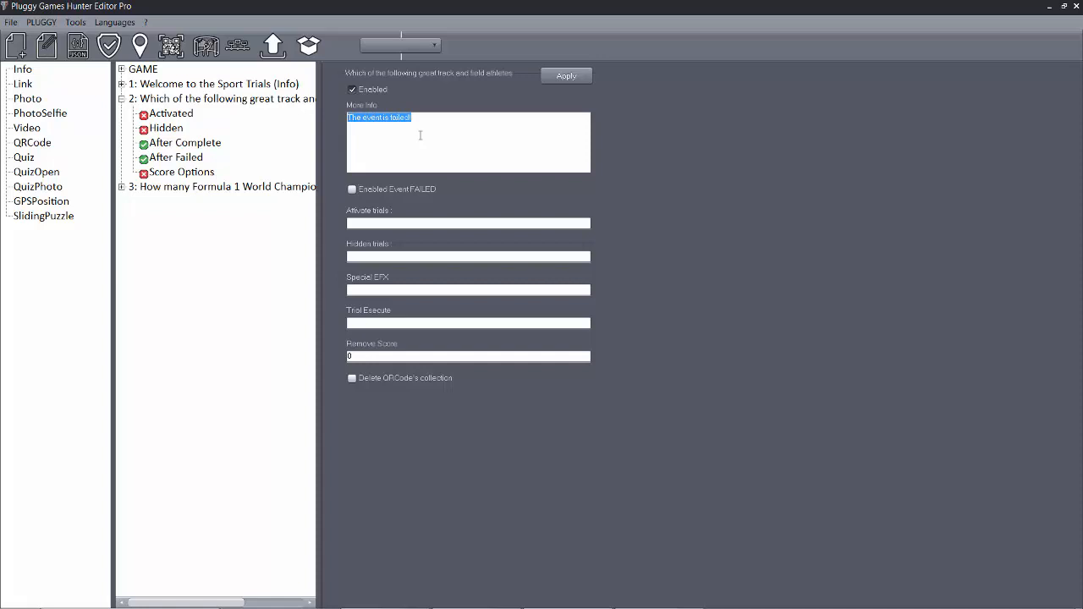
pyautogui.press('Delete')
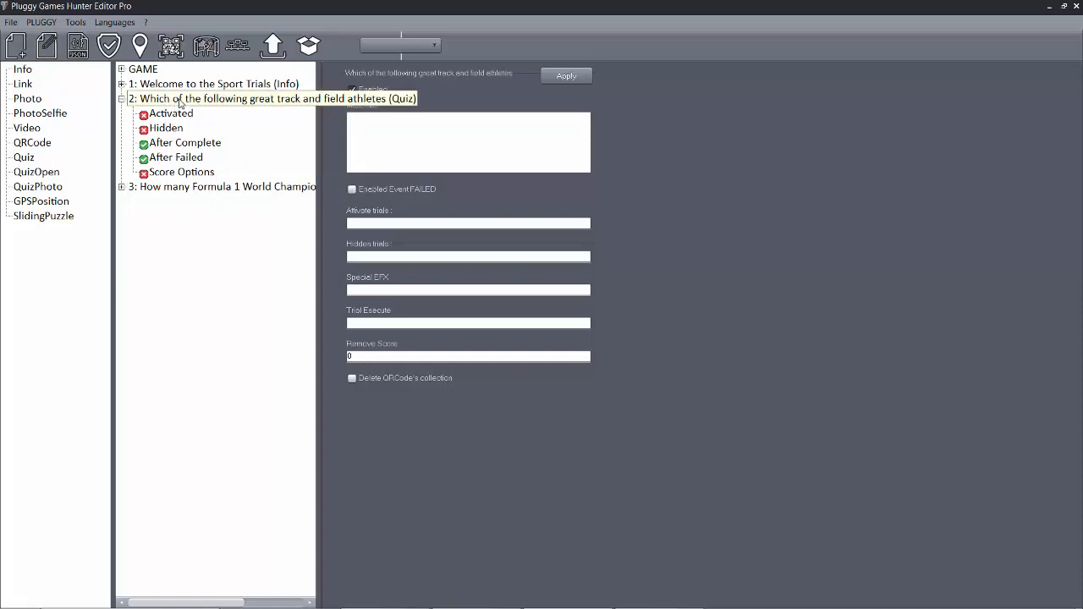
pyautogui.moveTo(177, 100); pyautogui.dragTo(361, 259)
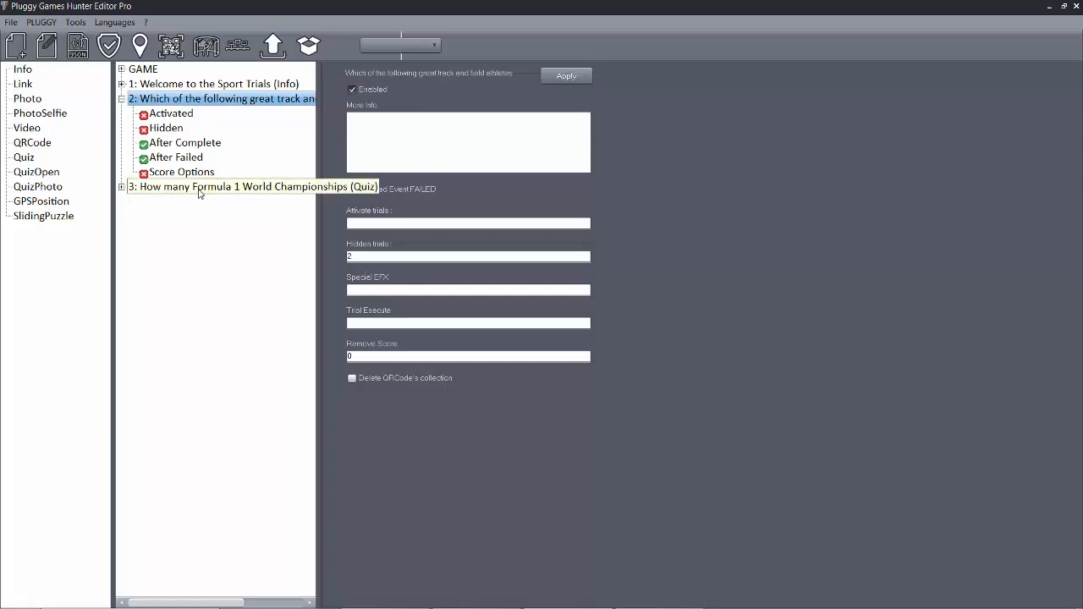
pyautogui.moveTo(202, 192); pyautogui.dragTo(367, 328)
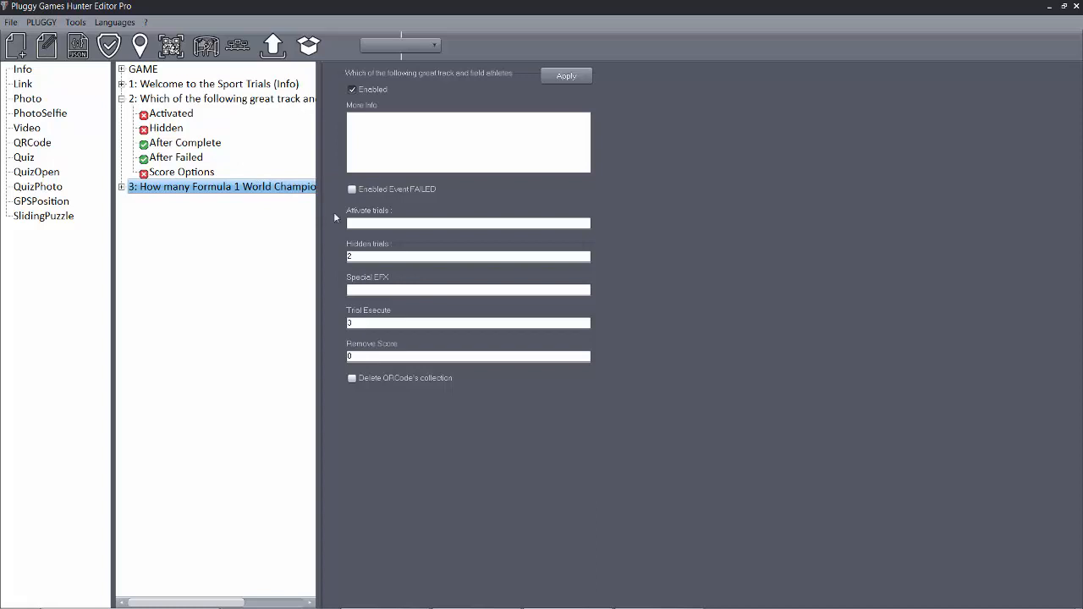
pyautogui.click(569, 78)
pyautogui.click(565, 76)
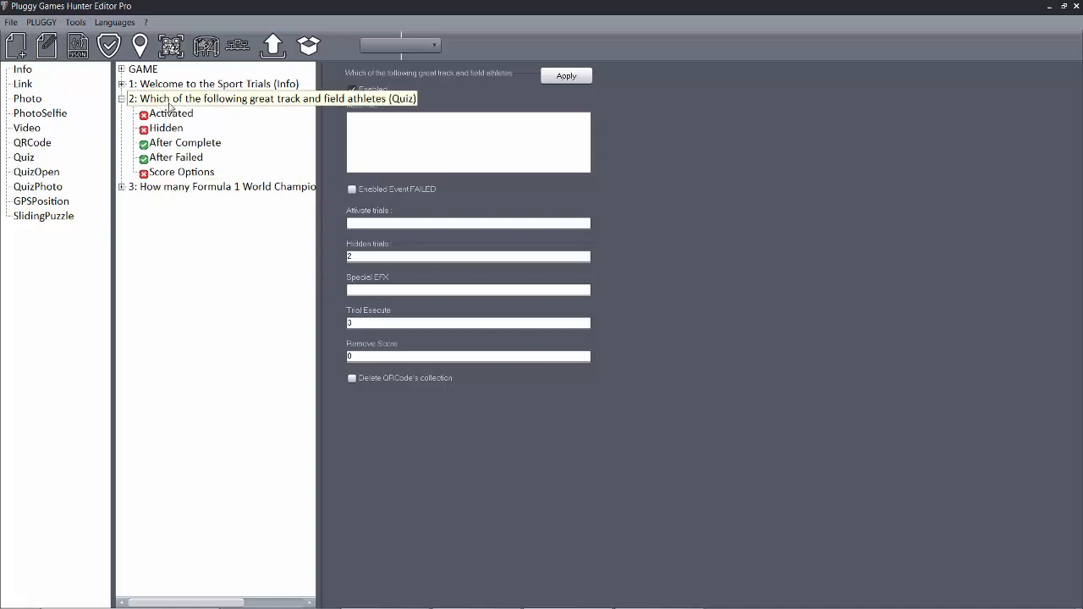
# Step: Clone the track and field quiz and place the clone directly before the Formula 1 quiz
pyautogui.rightClick(181, 104)
pyautogui.click(208, 126)
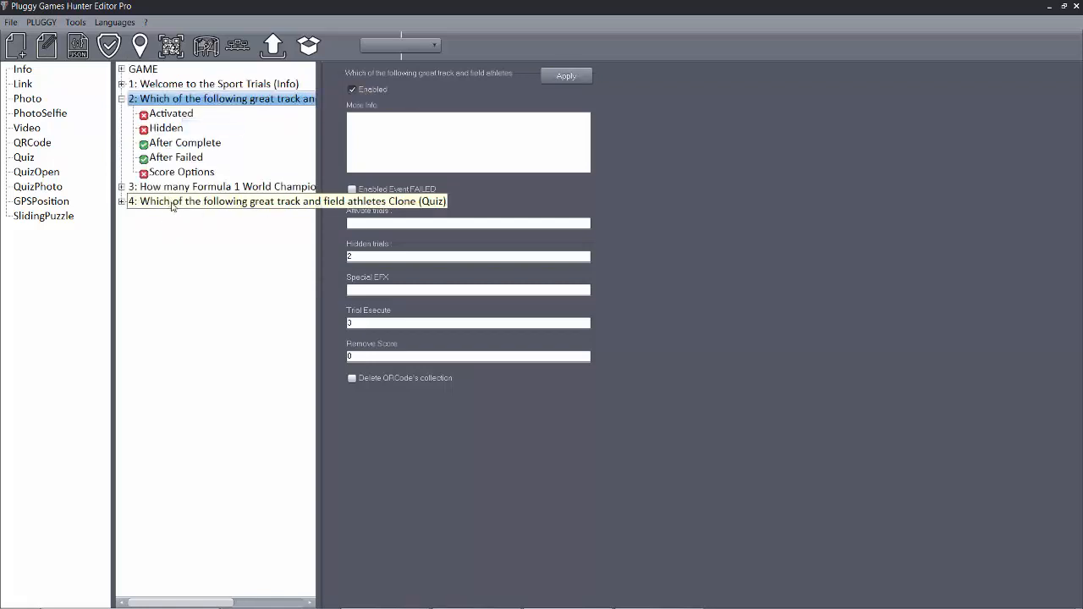
pyautogui.moveTo(172, 201); pyautogui.dragTo(177, 187)
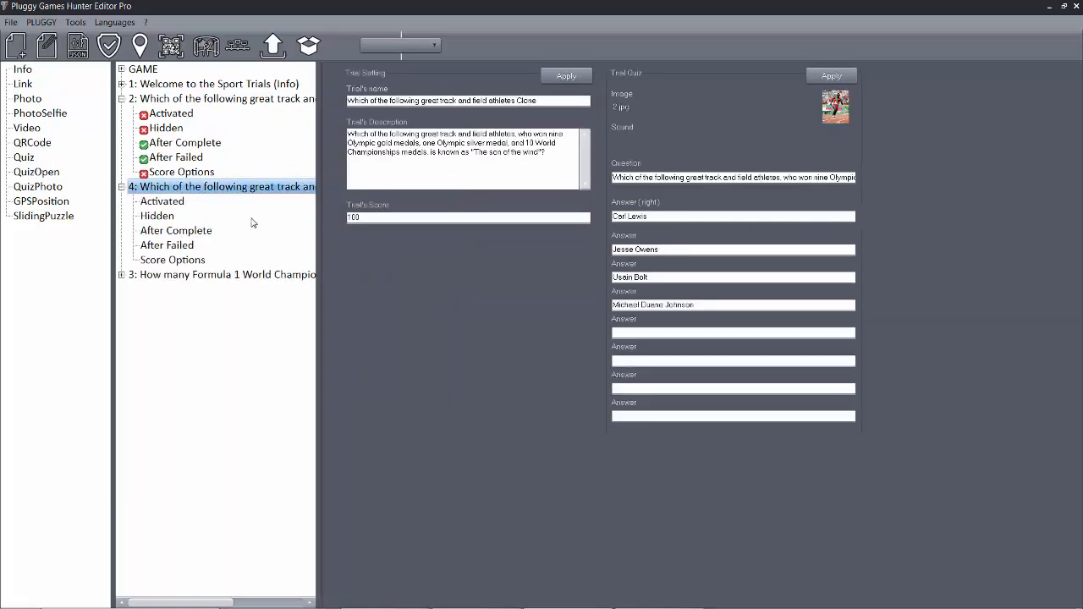
# Step: Set the cloned track and field quiz's score to 25 and apply the trial settings
pyautogui.click(365, 218)
pyautogui.doubleClick(365, 217)
pyautogui.write('25')
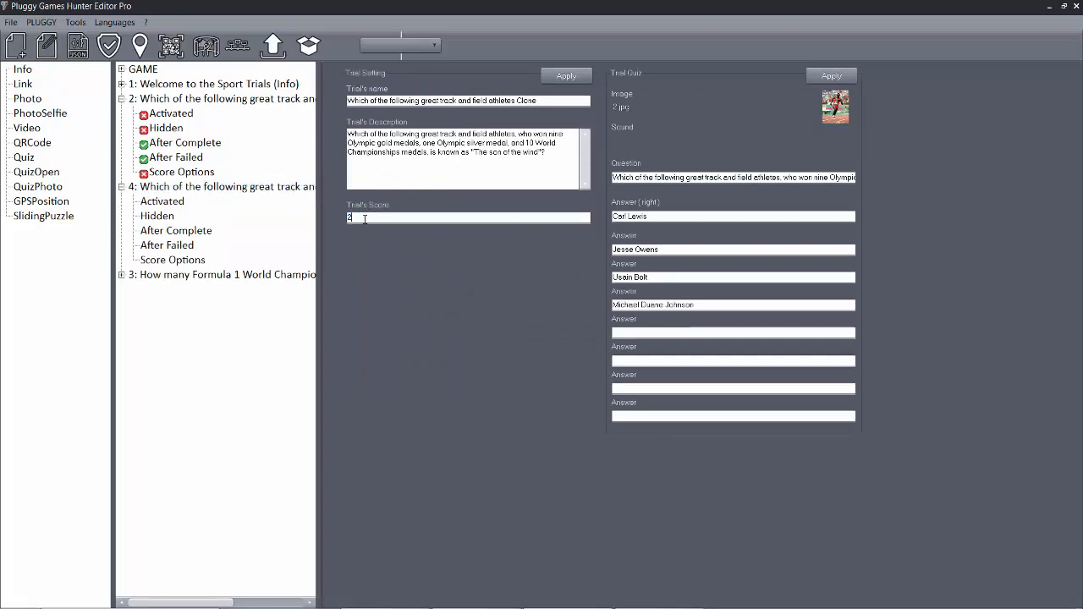
pyautogui.click(566, 75)
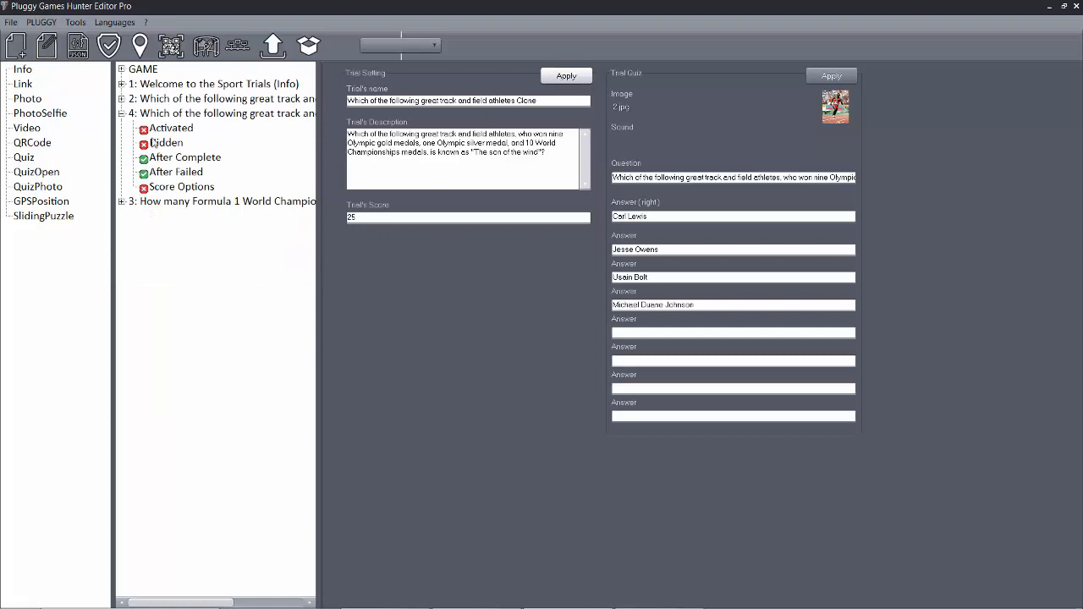
# Step: Set the original track and field quiz's After Failed event to execute trial 4 and apply it
pyautogui.click(121, 99)
pyautogui.click(185, 142)
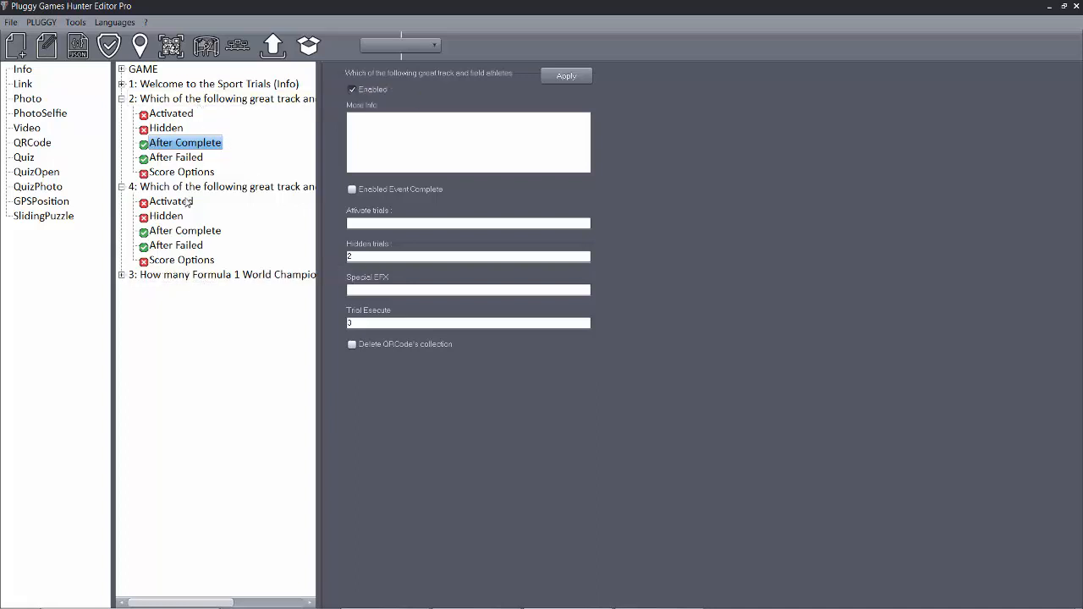
pyautogui.click(183, 160)
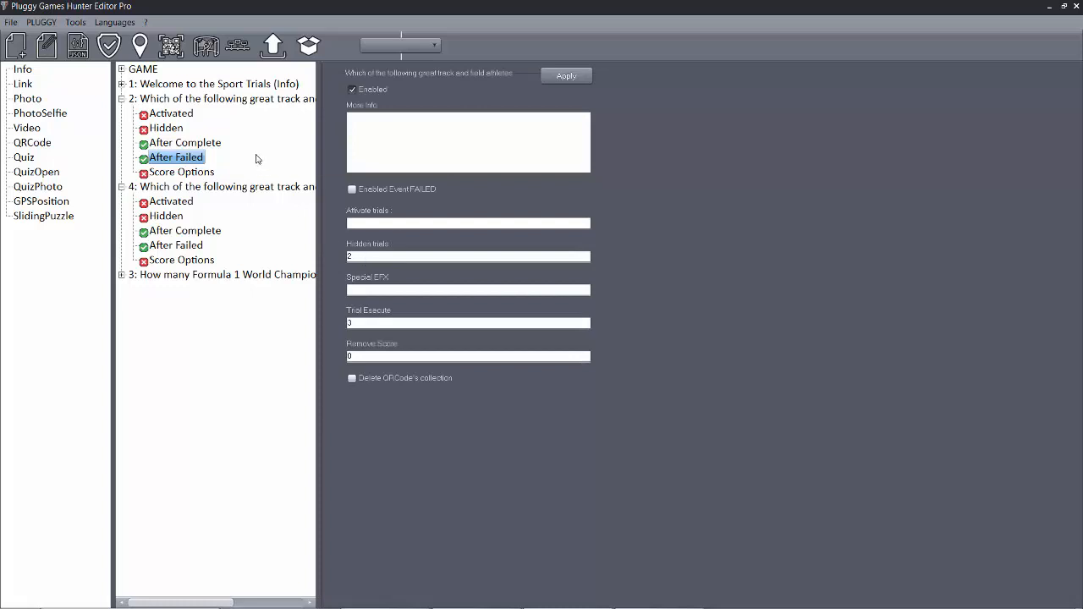
pyautogui.moveTo(172, 187); pyautogui.dragTo(216, 196)
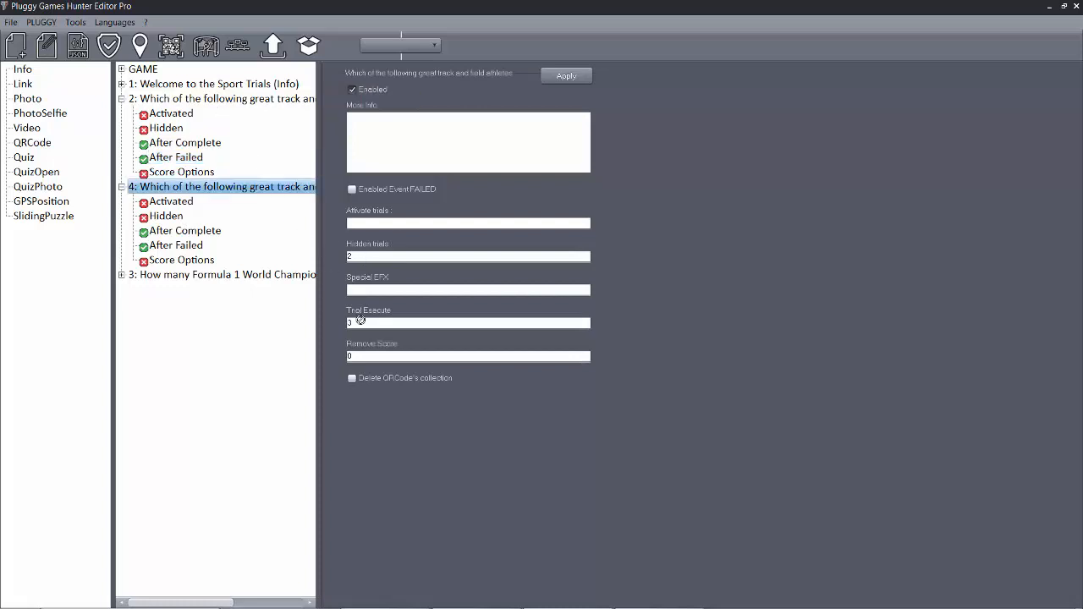
pyautogui.click(565, 76)
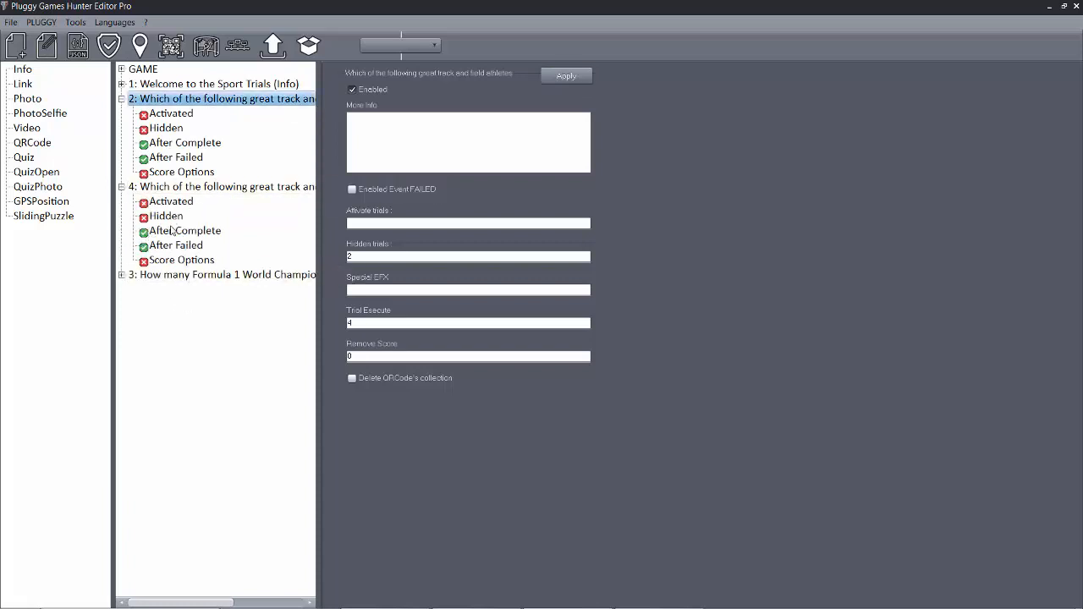
# Step: Set the cloned quiz's After Complete event to hide trial 4 and apply it
pyautogui.click(173, 233)
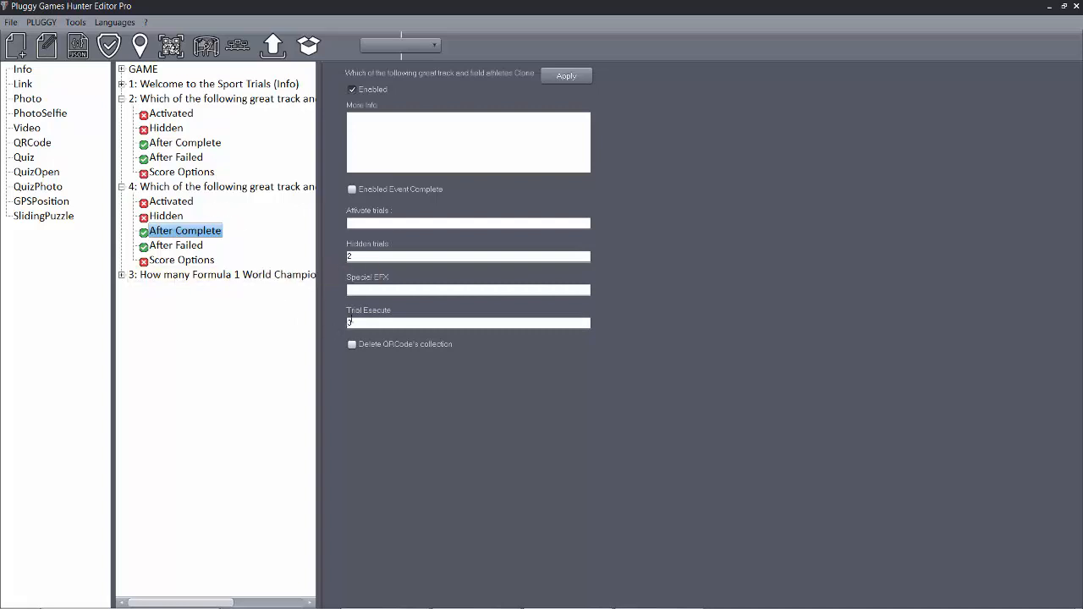
pyautogui.moveTo(361, 256); pyautogui.dragTo(306, 258)
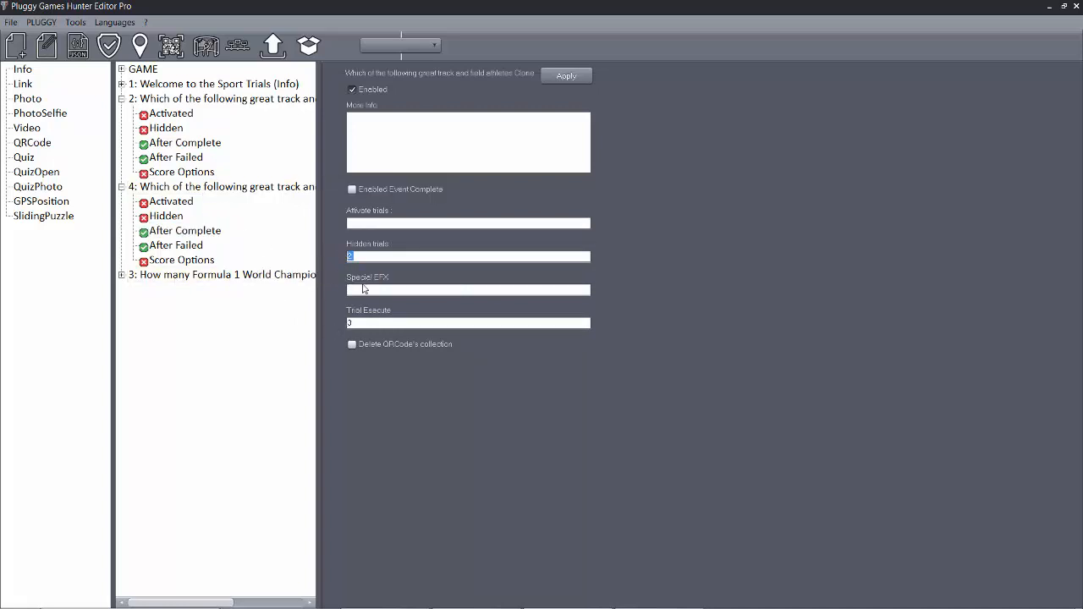
pyautogui.press('BackSpace')
pyautogui.click(247, 188)
pyautogui.write('4')
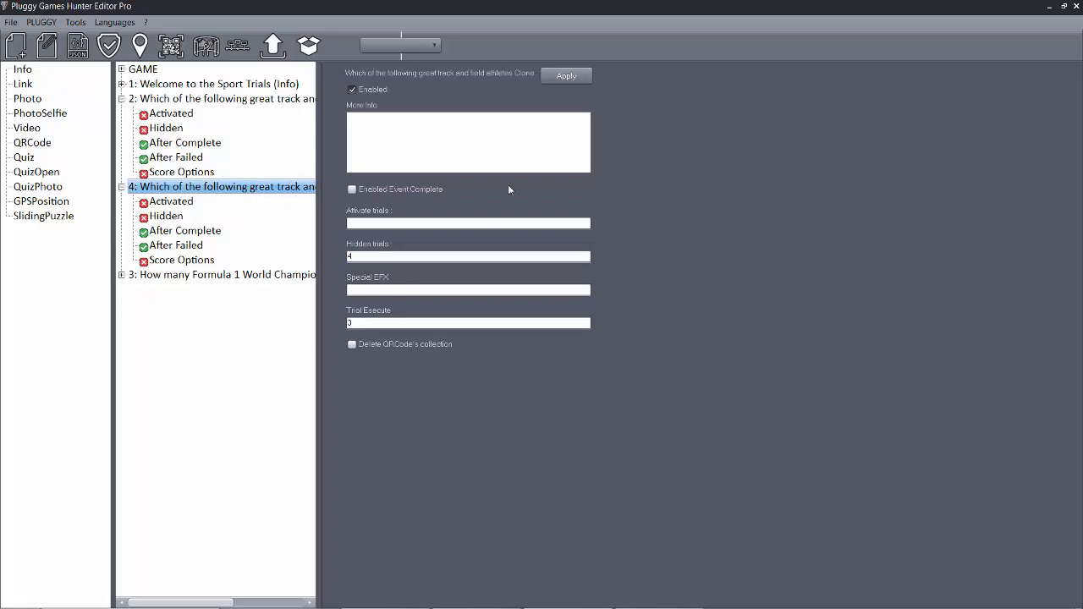
pyautogui.click(566, 75)
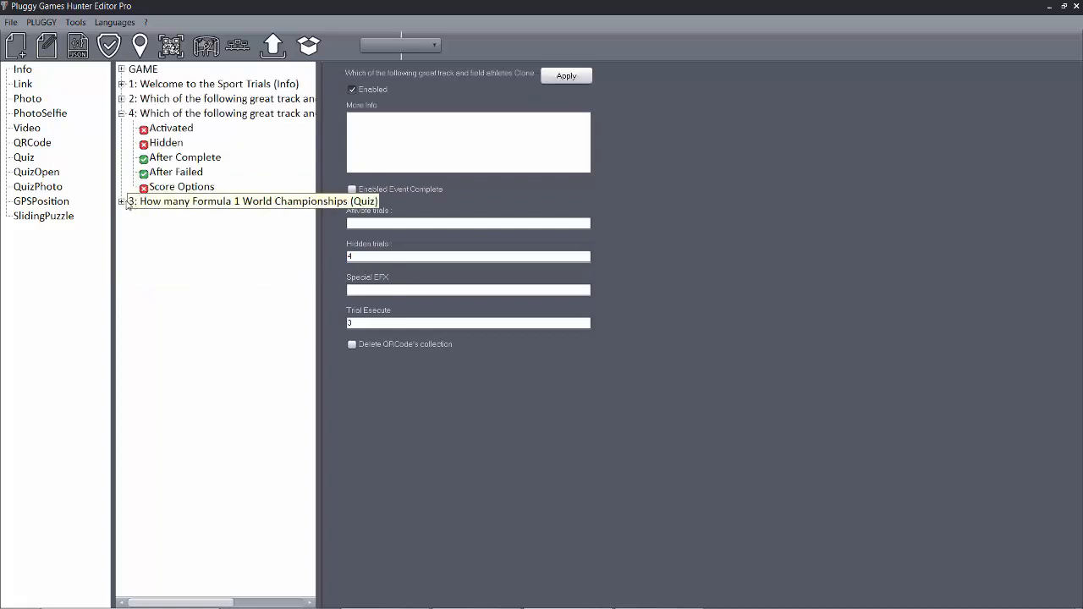
# Step: Set the cloned quiz's After Failed event to hide trial 4 and apply it
pyautogui.click(178, 171)
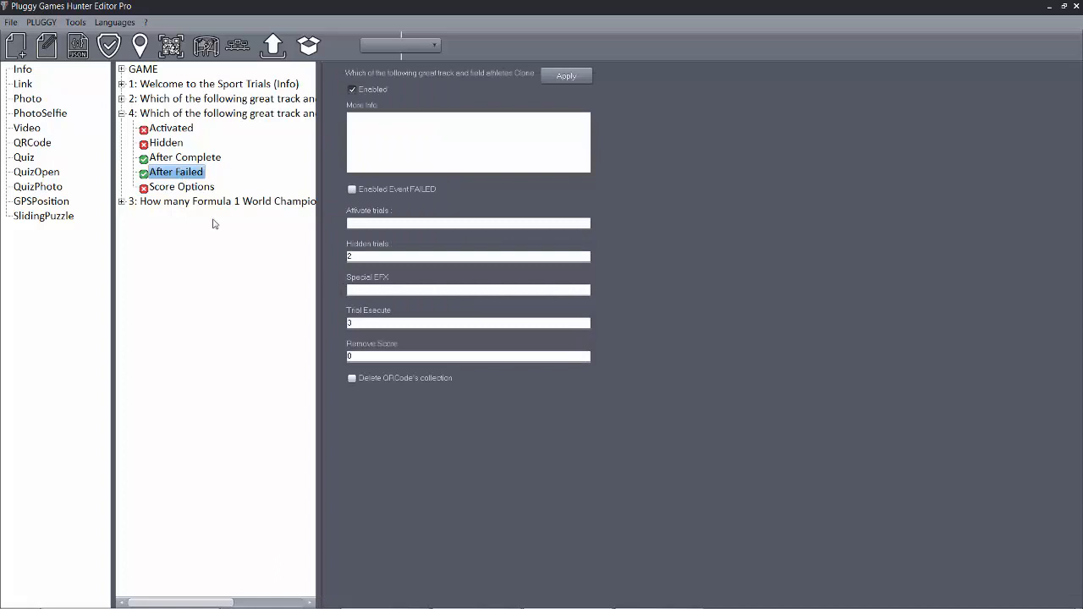
pyautogui.click(186, 113)
pyautogui.click(372, 257)
pyautogui.write(',4')
pyautogui.moveTo(372, 258); pyautogui.dragTo(331, 257)
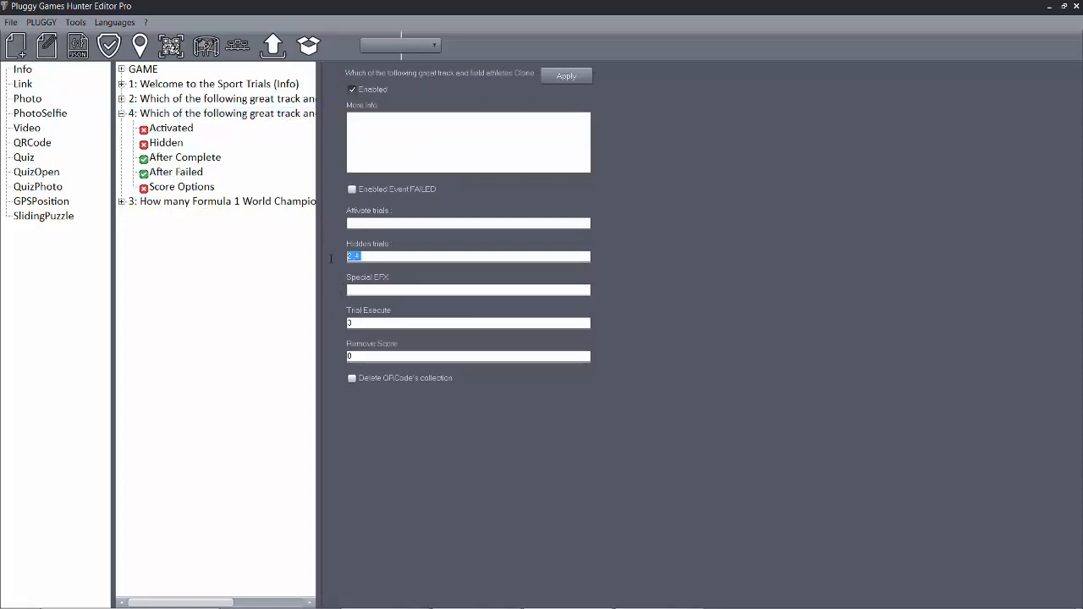
pyautogui.write('4')
pyautogui.click(559, 83)
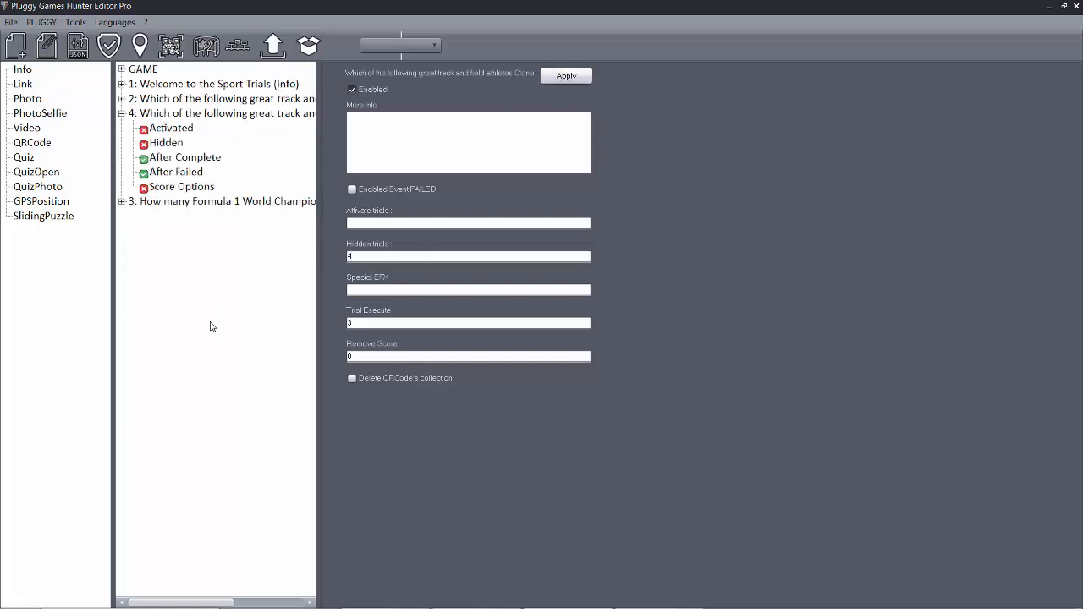
# Step: Enter "Try again." as the original track and field quiz's After Failed info text and apply it
pyautogui.click(122, 113)
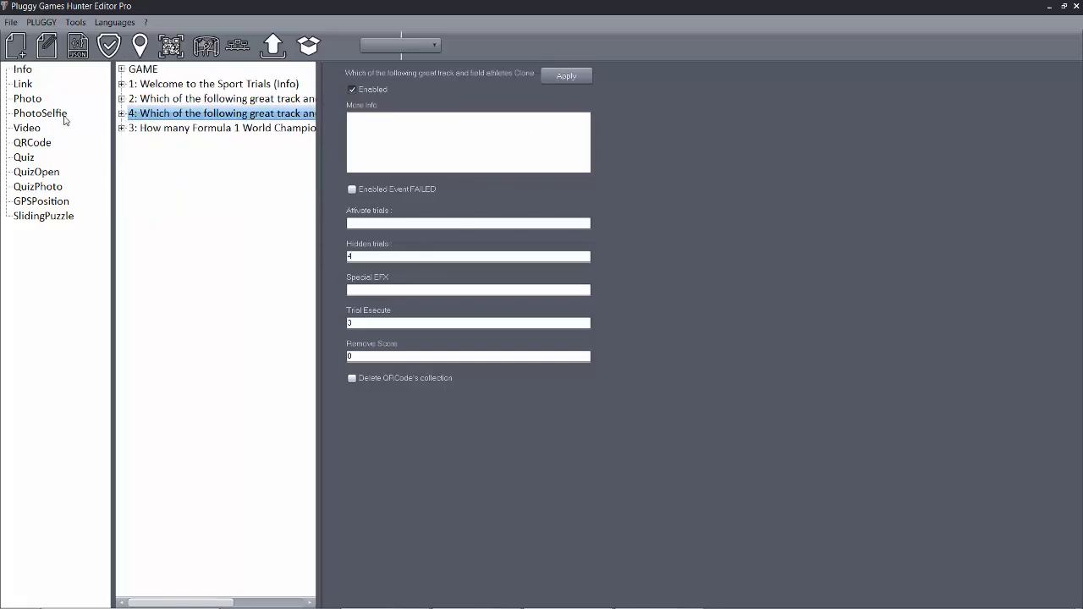
pyautogui.click(169, 128)
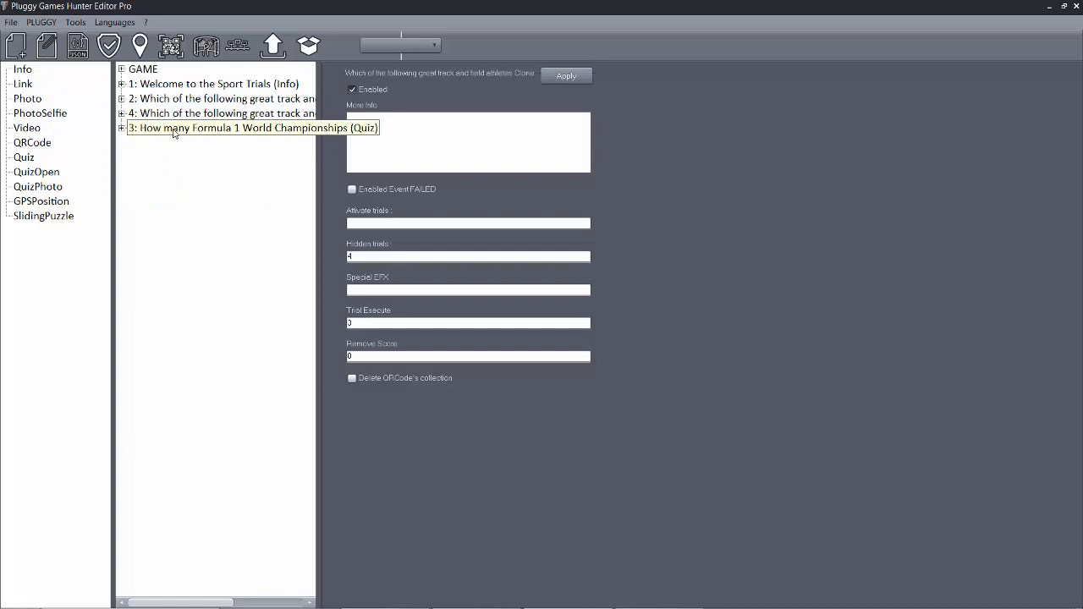
pyautogui.doubleClick(154, 101)
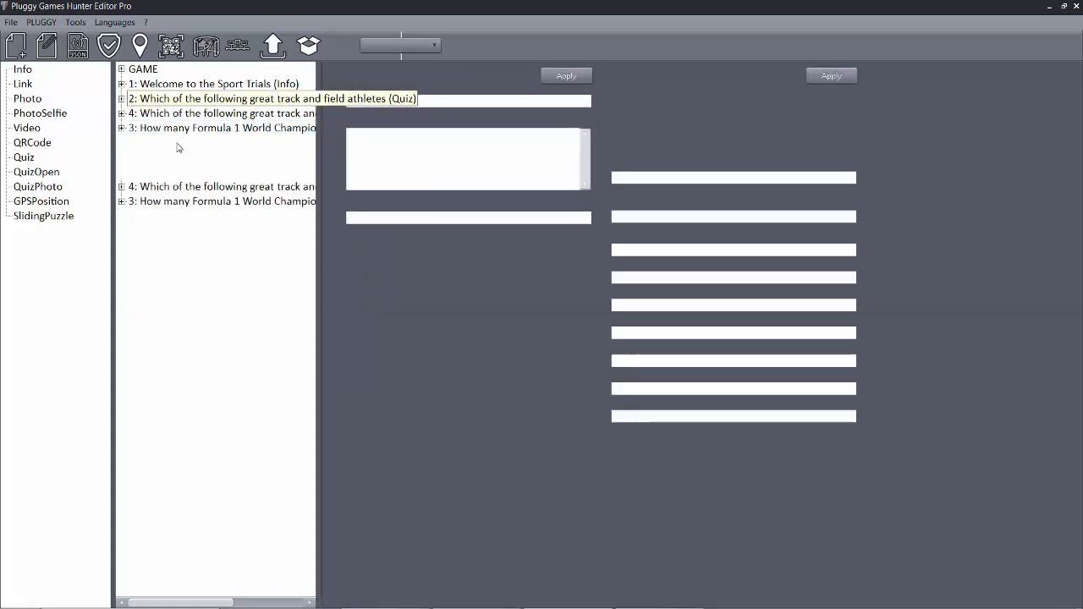
pyautogui.click(178, 158)
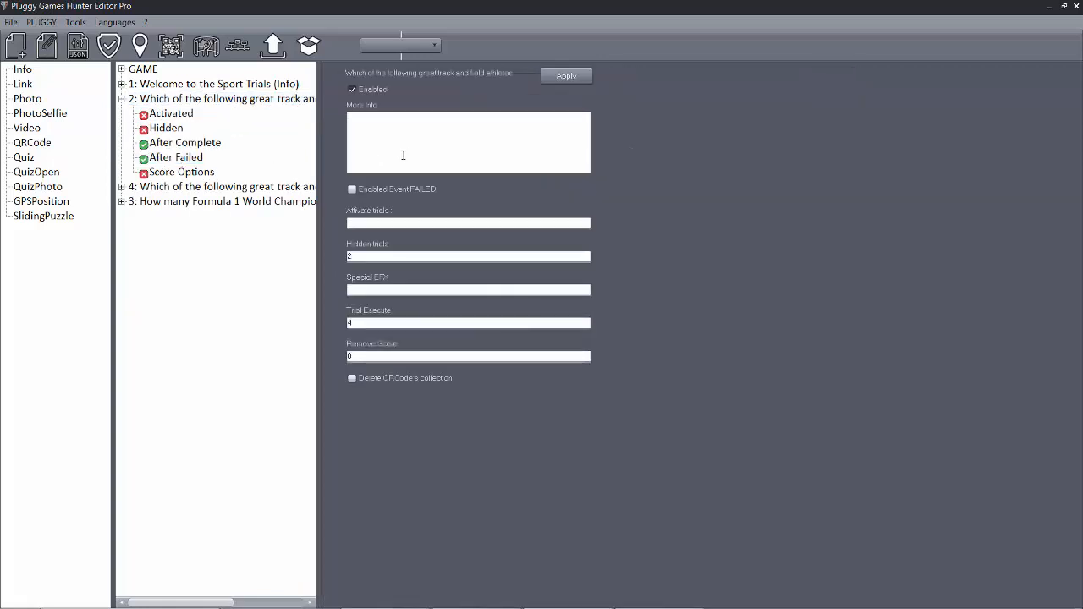
pyautogui.write('Try again.')
pyautogui.click(560, 80)
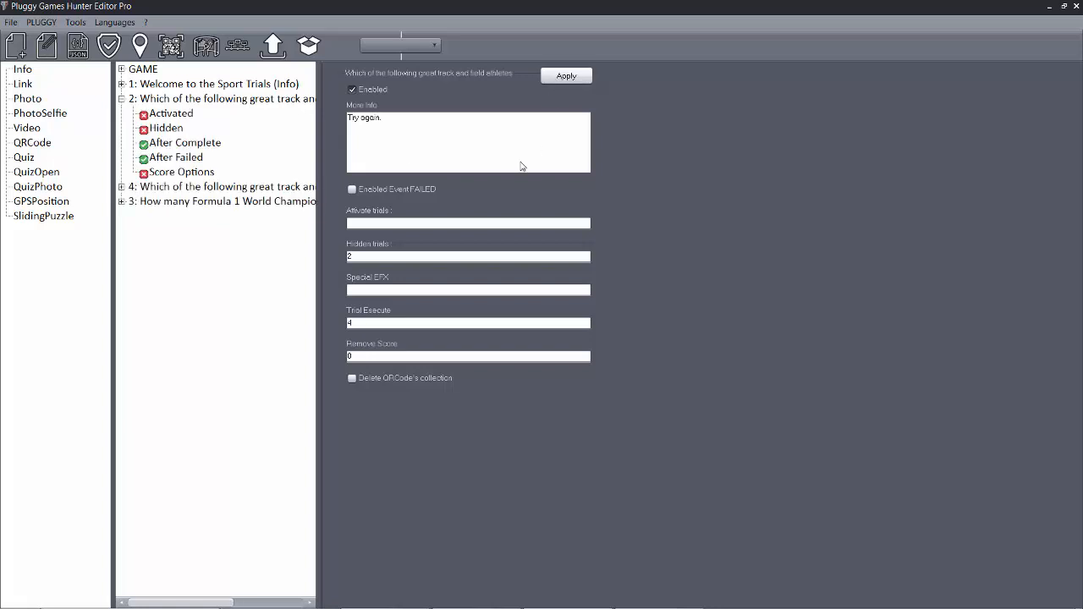
pyautogui.click(121, 99)
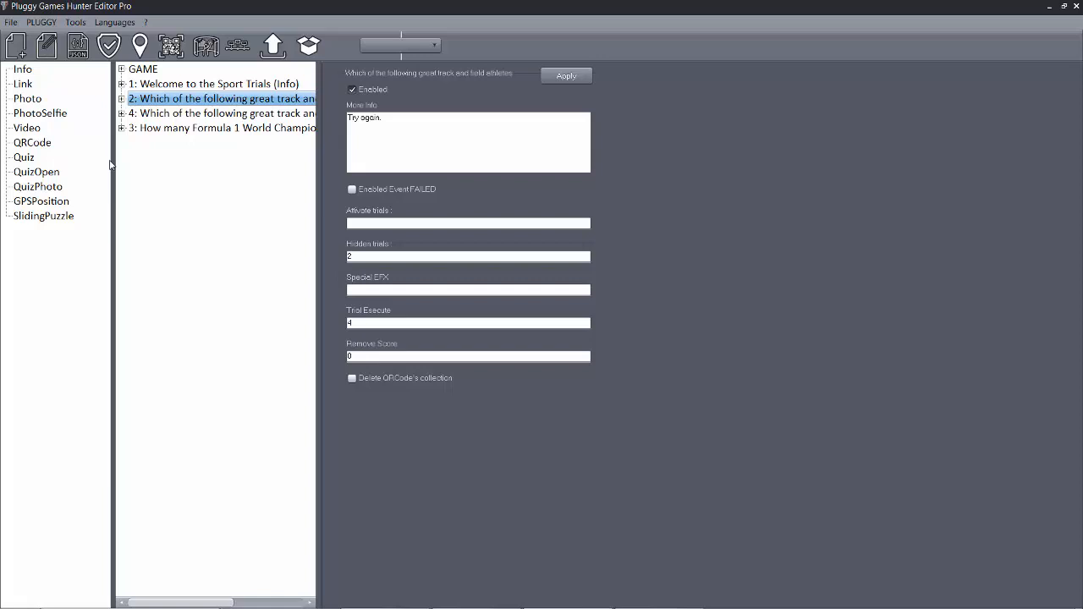
# Step: Add a new quiz trial and copy the NBA teams question from the WordPad document into its description
pyautogui.moveTo(23, 158); pyautogui.dragTo(212, 183)
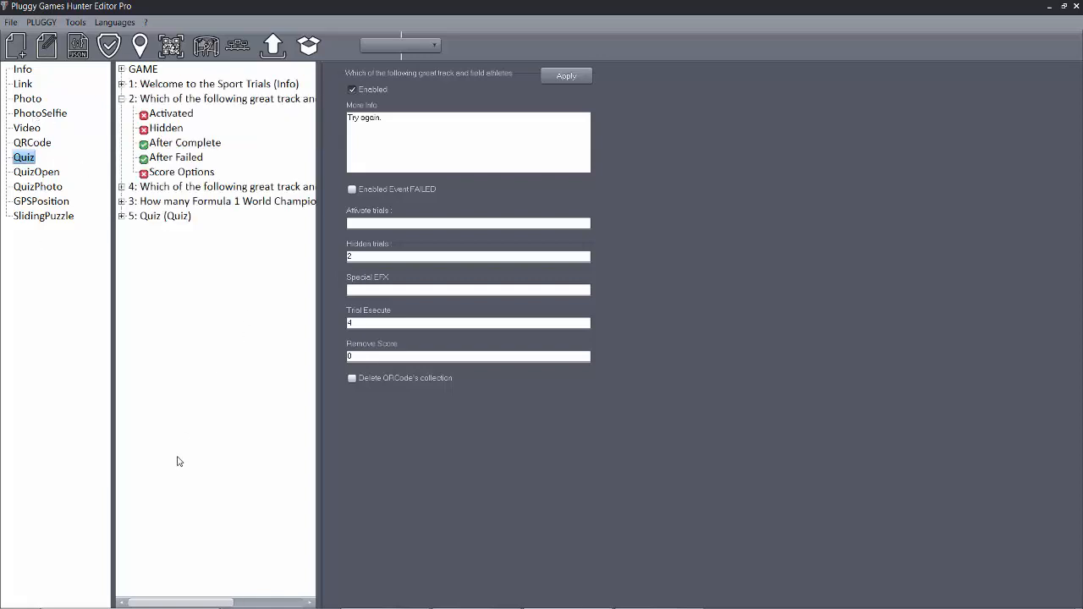
pyautogui.click(156, 217)
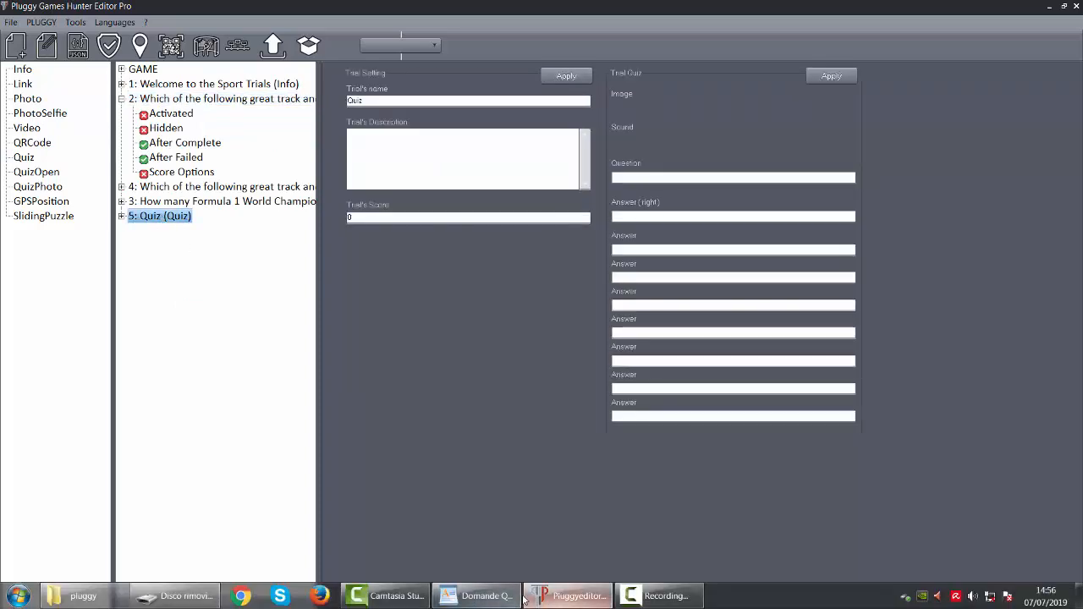
pyautogui.click(504, 597)
pyautogui.scroll(-3, 496, 319)
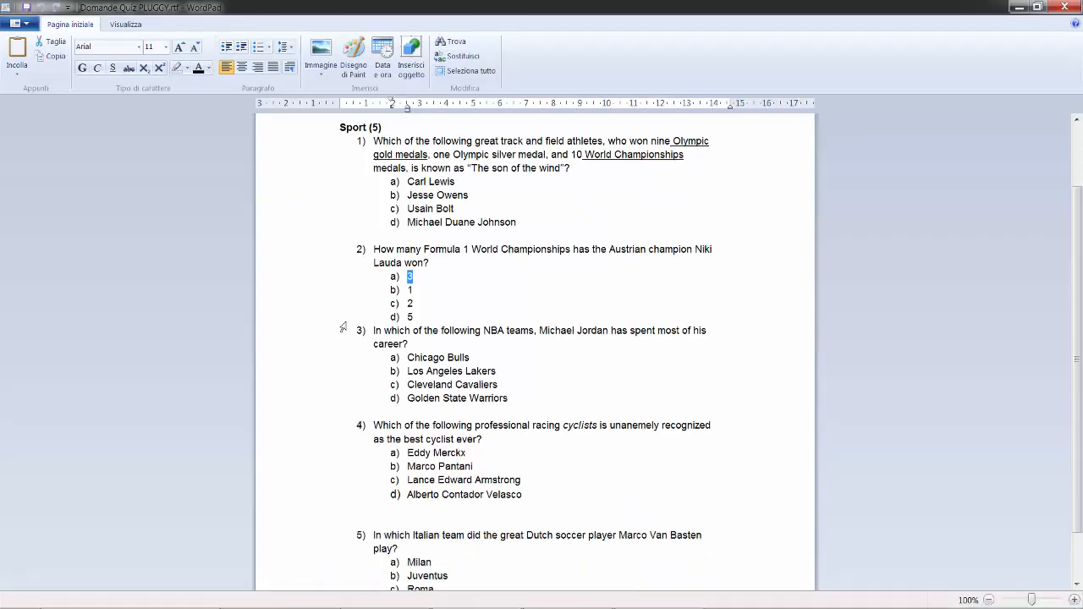
pyautogui.moveTo(374, 330); pyautogui.dragTo(410, 344)
pyautogui.hotkey('ctrl', 'c')
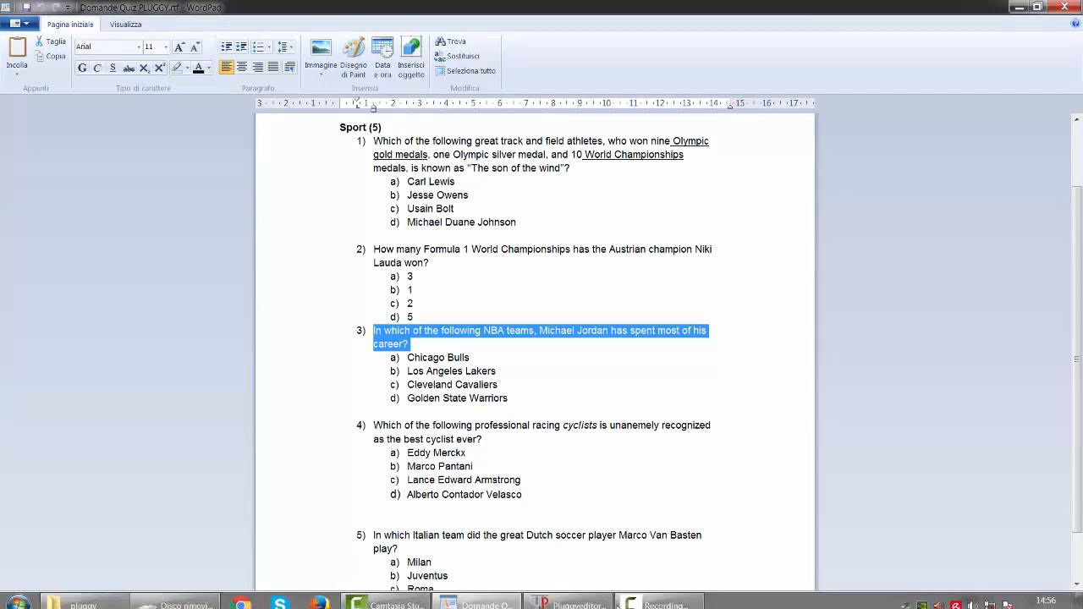
pyautogui.click(592, 596)
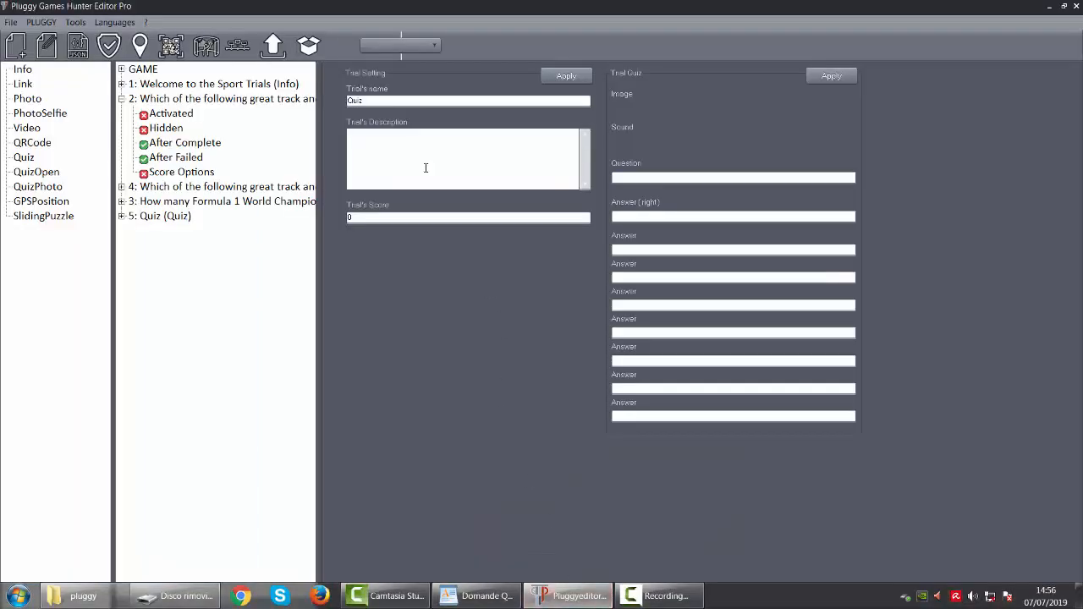
pyautogui.hotkey('ctrl', 'v')
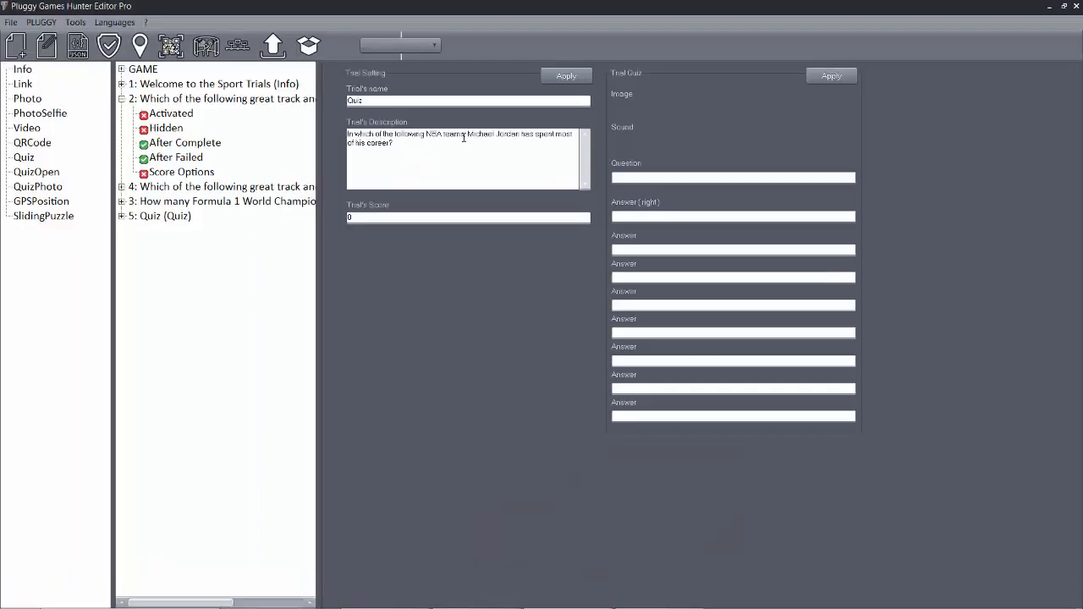
# Step: Name the new quiz "In which of the following NBA teams", set its score to 100, and apply the trial settings
pyautogui.moveTo(467, 134); pyautogui.dragTo(347, 133)
pyautogui.hotkey('ctrl', 'c')
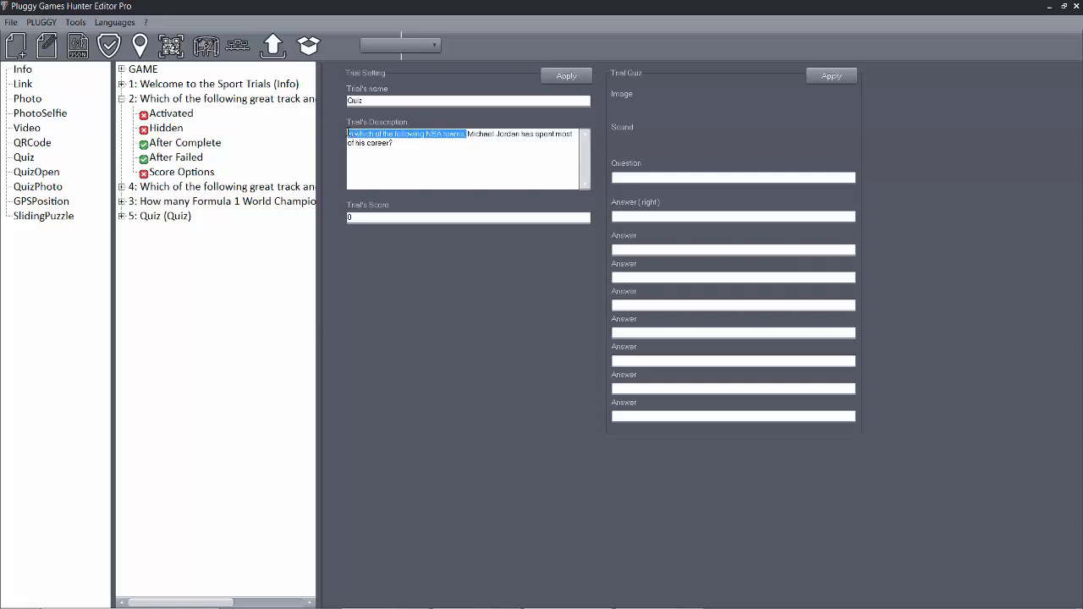
pyautogui.click(384, 100)
pyautogui.hotkey('ctrl', 'a')
pyautogui.hotkey('ctrl', 'v')
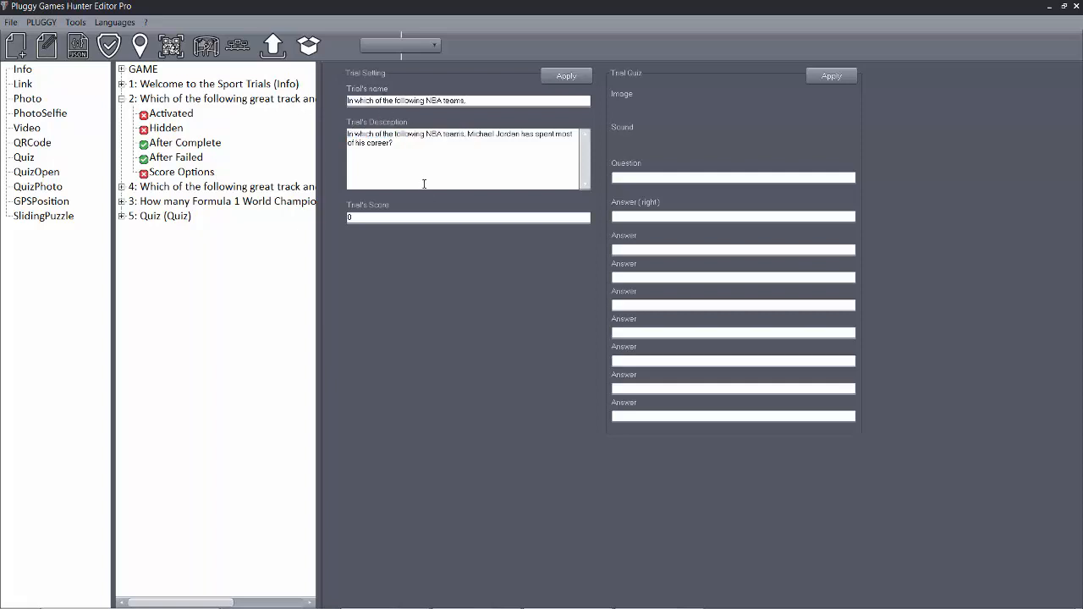
pyautogui.hotkey('ctrl', 'a')
pyautogui.write('100')
pyautogui.click(566, 75)
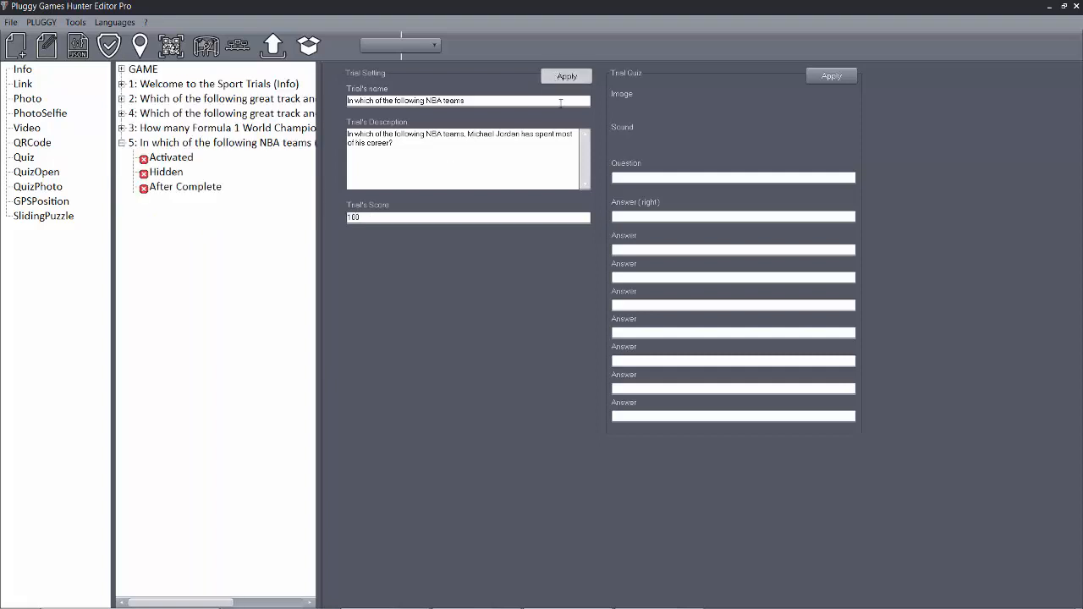
# Step: Set 003.jpg as the NBA teams quiz's image and close the paint window that opens
pyautogui.click(617, 107)
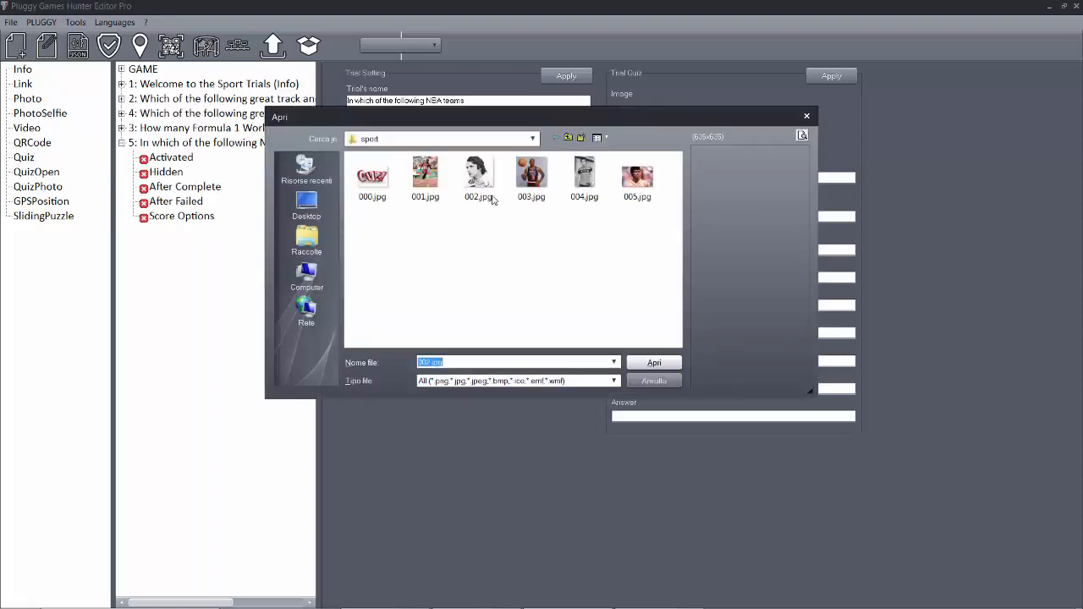
pyautogui.click(535, 175)
pyautogui.click(654, 362)
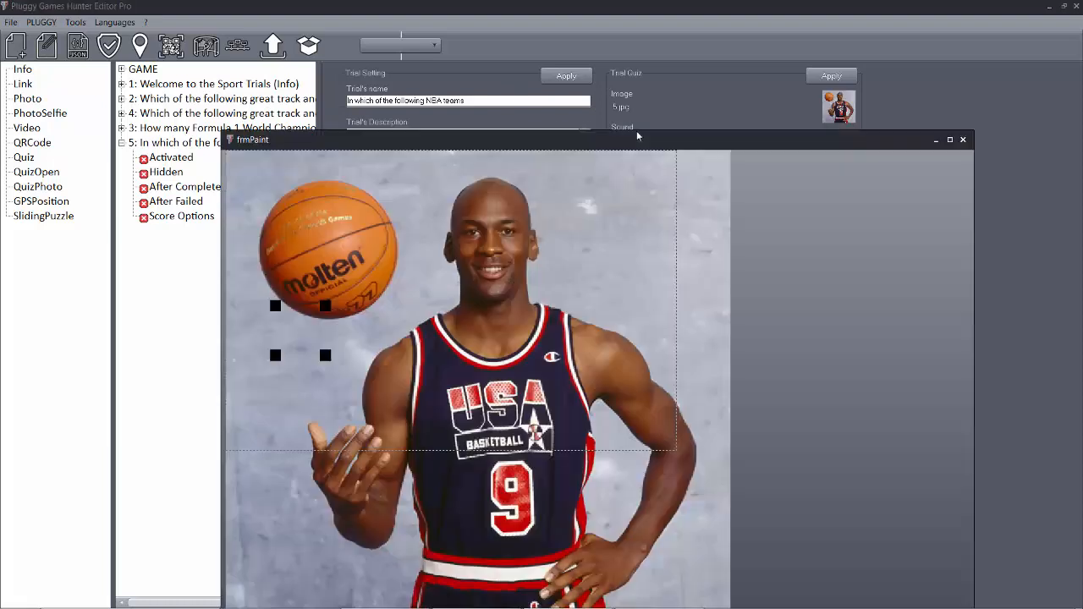
pyautogui.click(962, 140)
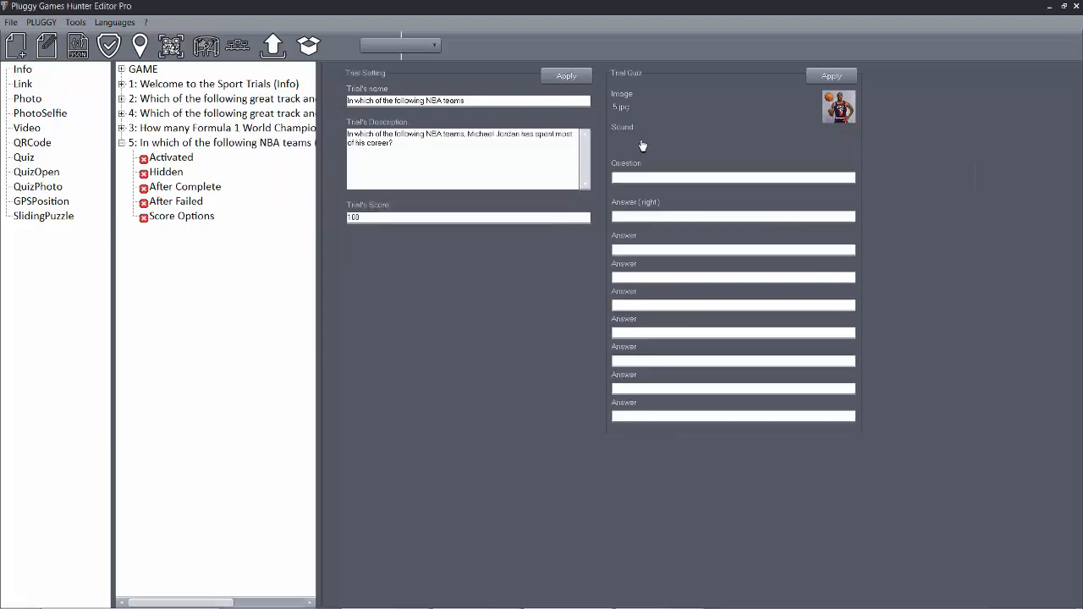
# Step: Copy the NBA teams question from the trial's description into the quiz's Question field
pyautogui.moveTo(413, 150); pyautogui.dragTo(348, 130)
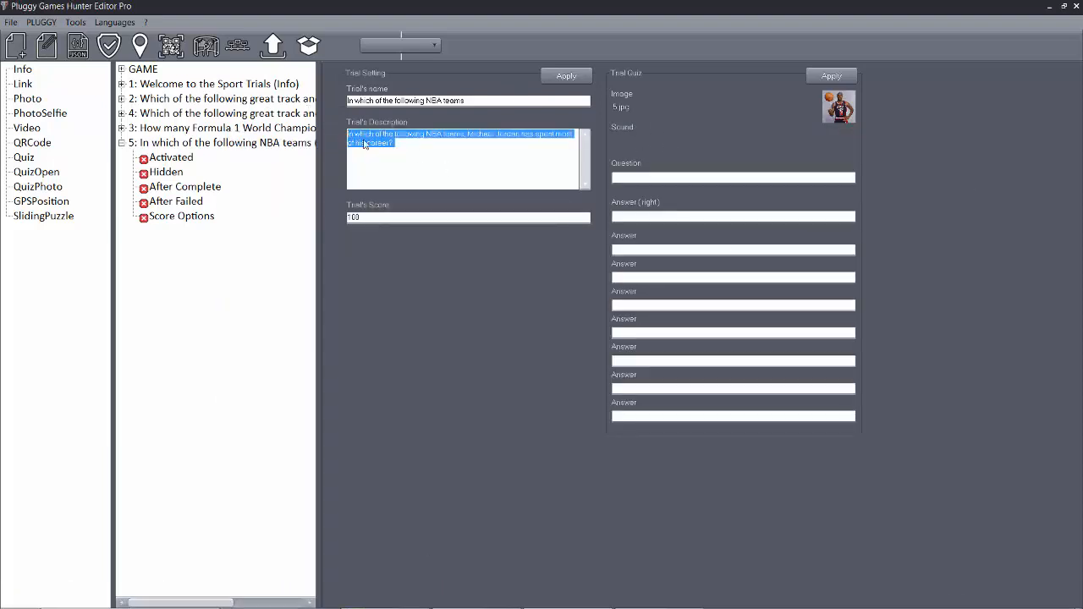
pyautogui.hotkey('ctrl', 'c')
pyautogui.click(672, 178)
pyautogui.hotkey('ctrl', 'v')
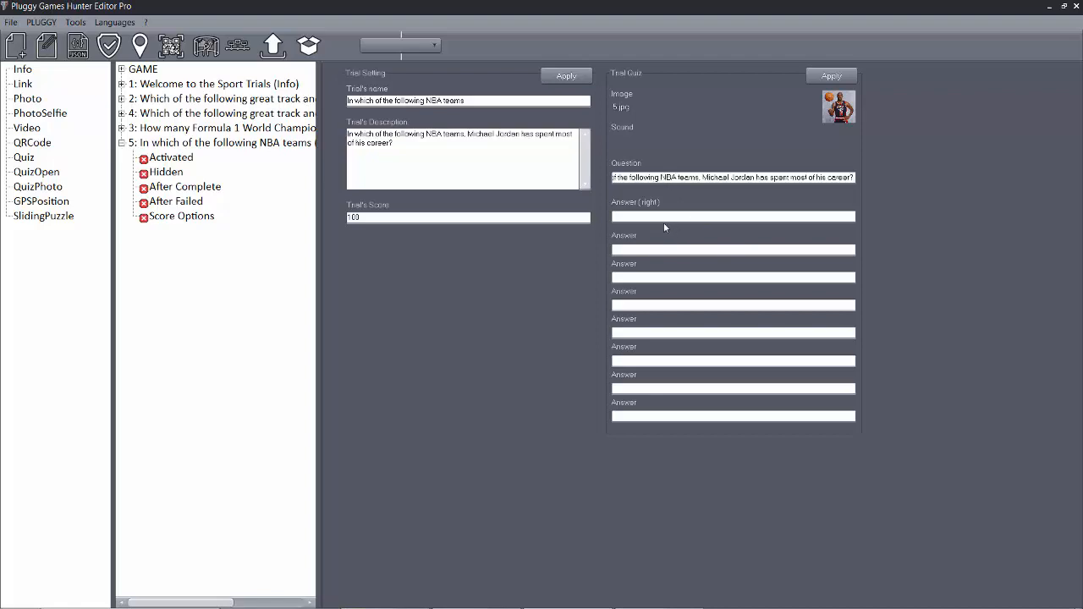
# Step: Copy "Chicago Bulls" from the WordPad document into the quiz's right answer in Pluggy Games Hunter Editor
pyautogui.click(476, 598)
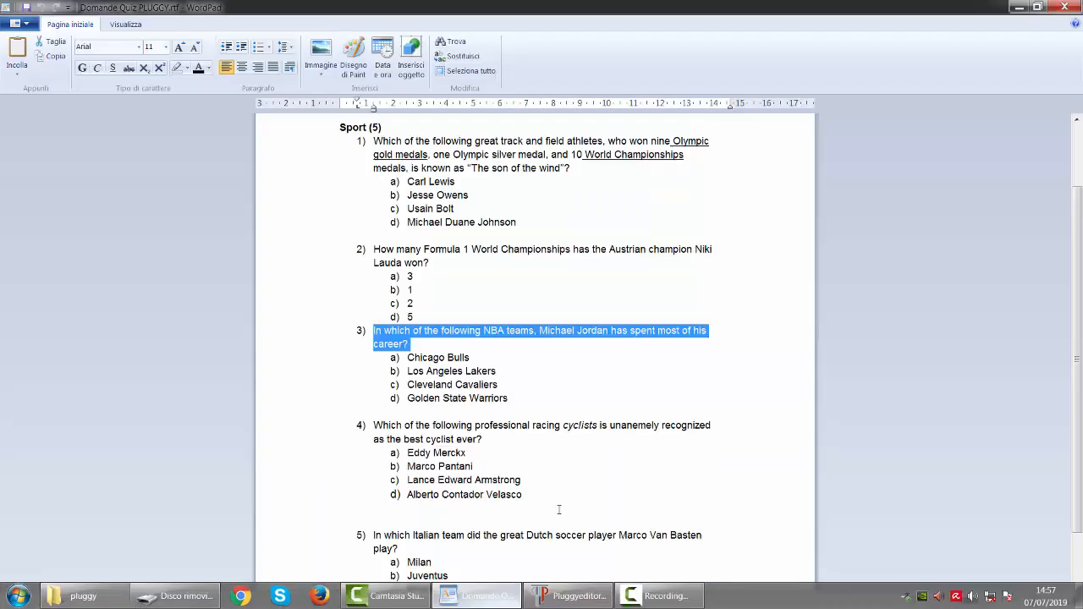
pyautogui.moveTo(408, 357); pyautogui.dragTo(493, 356)
pyautogui.hotkey('ctrl', 'c')
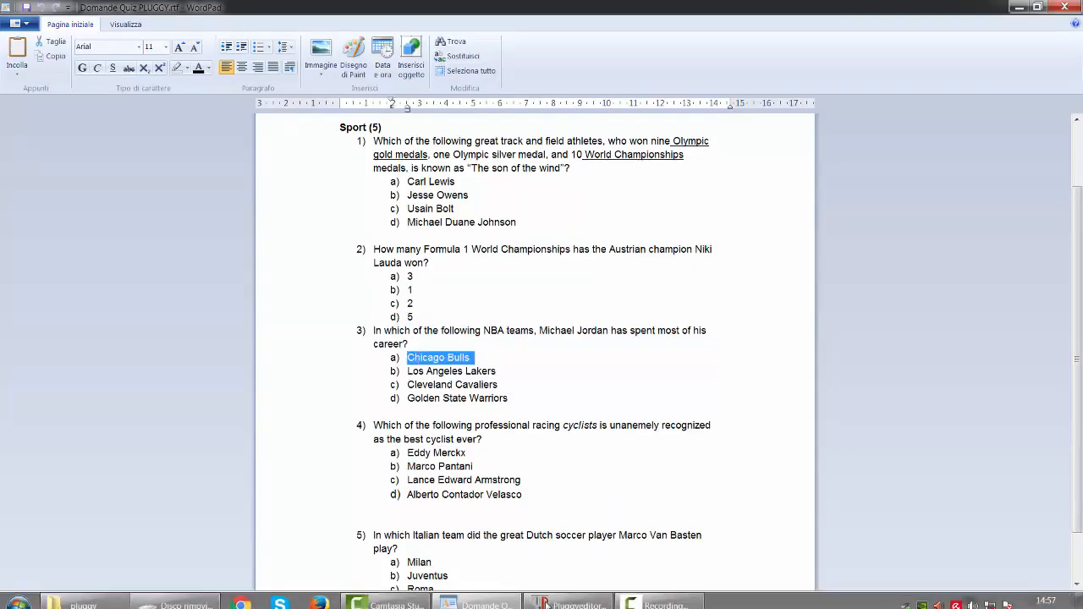
pyautogui.click(568, 596)
pyautogui.click(643, 216)
pyautogui.hotkey('ctrl', 'v')
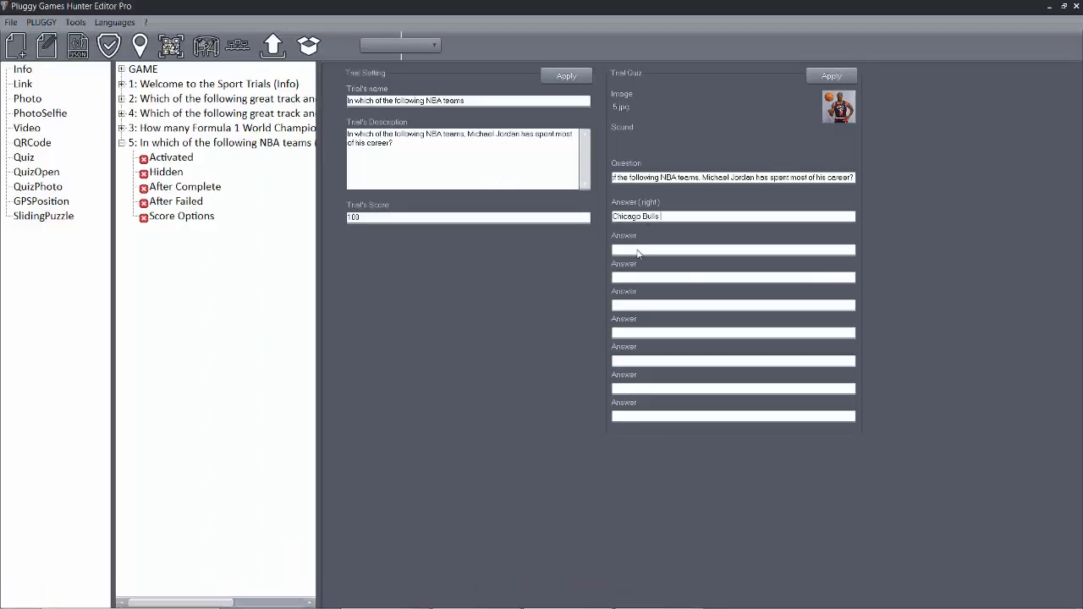
# Step: Copy "Los Angeles Lakers" from the WordPad document into the quiz's first wrong answer in the Pluggy editor
pyautogui.click(476, 598)
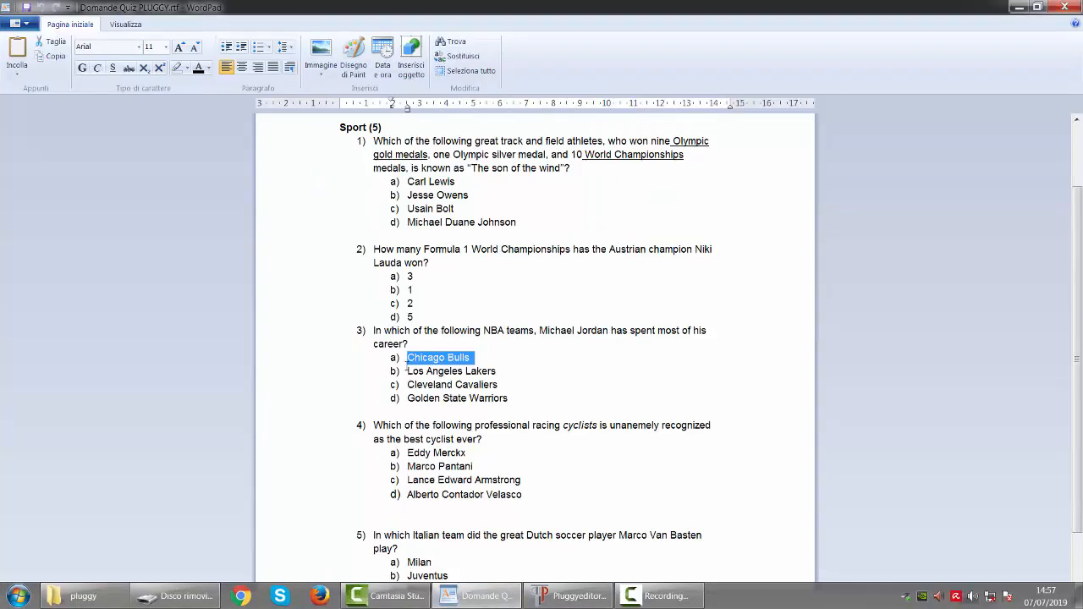
pyautogui.moveTo(407, 370); pyautogui.dragTo(505, 373)
pyautogui.hotkey('ctrl', 'c')
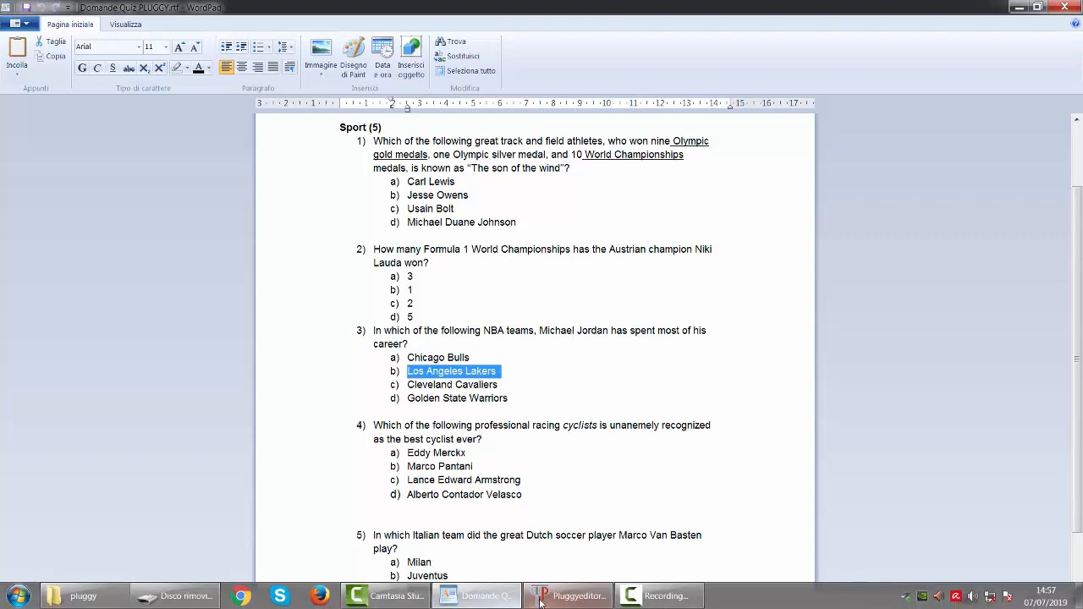
pyautogui.click(568, 595)
pyautogui.click(655, 251)
pyautogui.hotkey('ctrl', 'v')
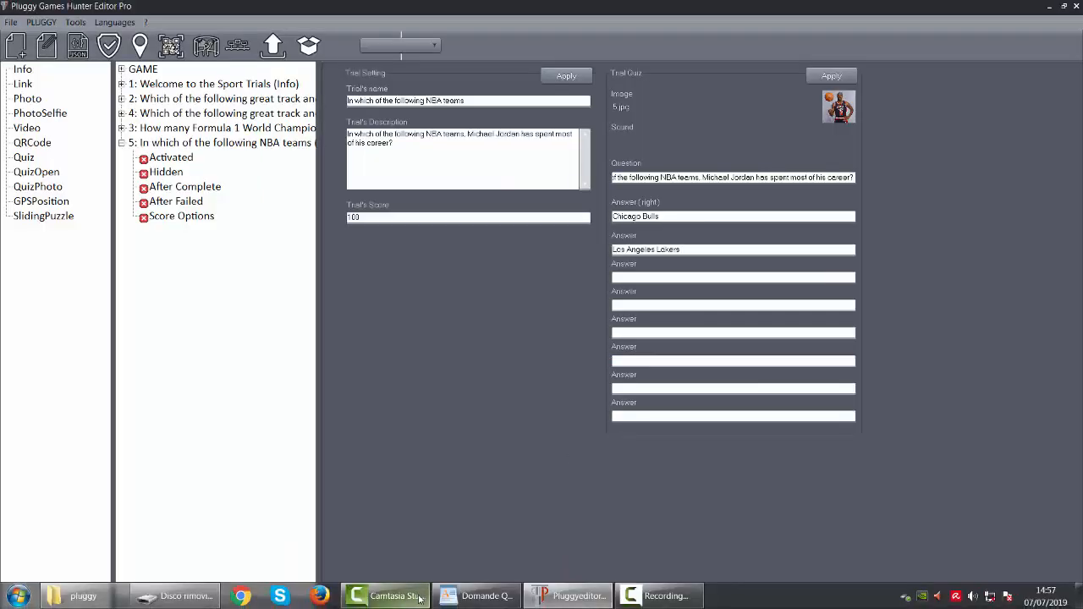
# Step: Copy "Cleveland Cavaliers" from the WordPad document into the quiz's second wrong answer in the Pluggy editor
pyautogui.click(476, 598)
pyautogui.moveTo(408, 385); pyautogui.dragTo(503, 387)
pyautogui.hotkey('ctrl', 'c')
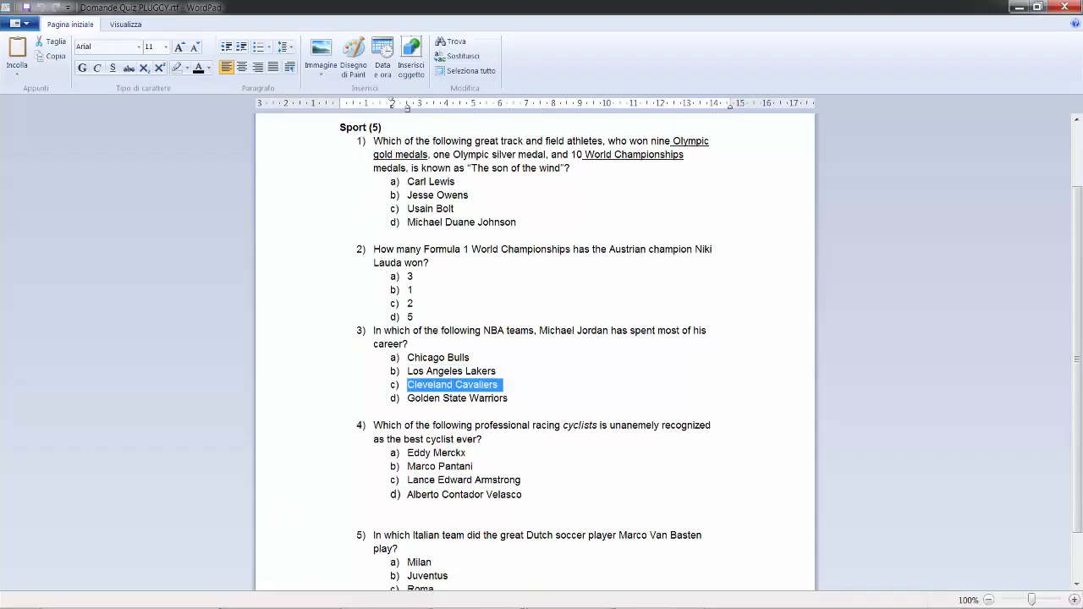
pyautogui.click(568, 603)
pyautogui.click(664, 276)
pyautogui.hotkey('ctrl', 'v')
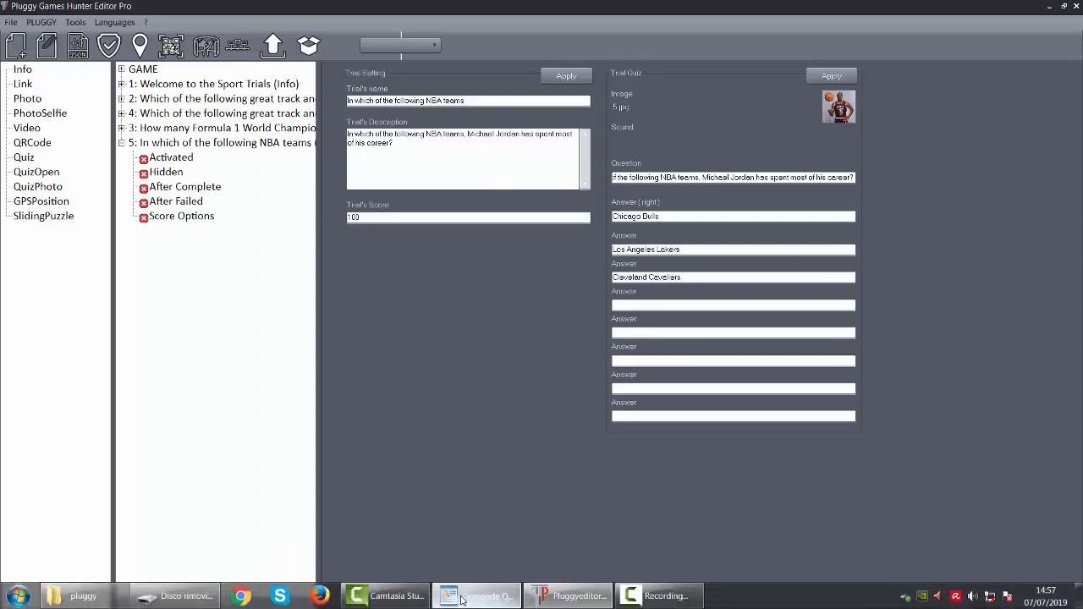
# Step: Copy "Golden State Warriors" from the WordPad document into the third wrong answer in the Pluggy editor and apply the quiz settings
pyautogui.click(476, 598)
pyautogui.moveTo(408, 398); pyautogui.dragTo(508, 397)
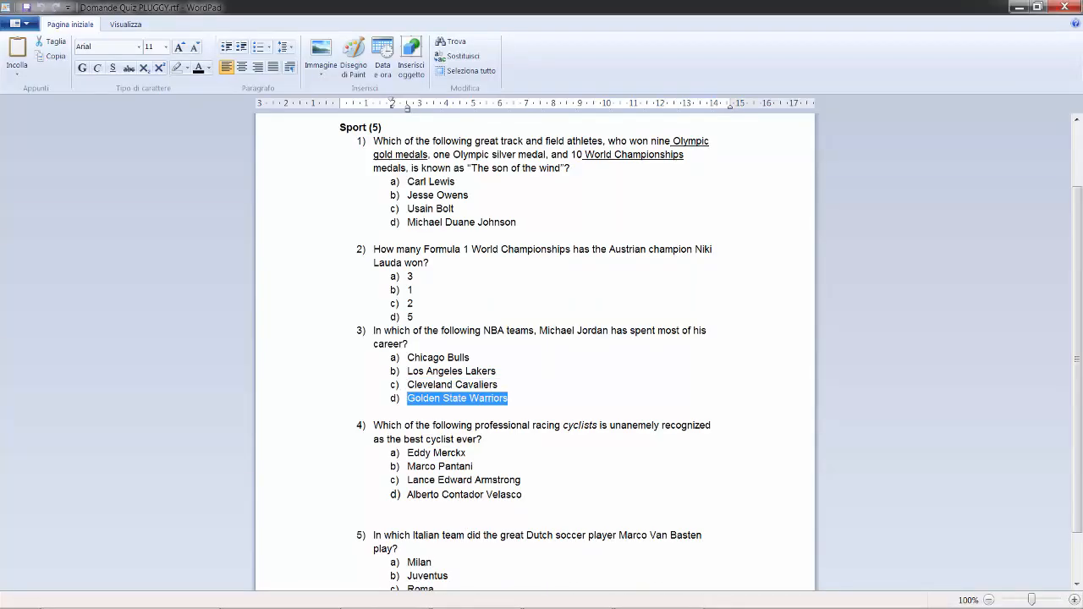
pyautogui.hotkey('ctrl', 'c')
pyautogui.click(568, 603)
pyautogui.click(665, 305)
pyautogui.hotkey('ctrl', 'v')
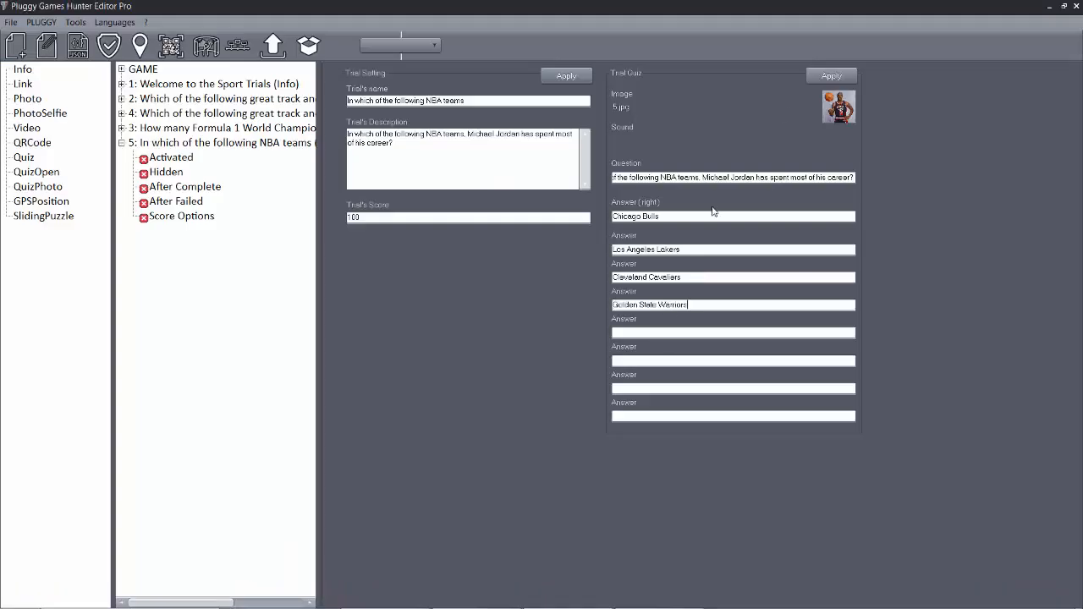
pyautogui.click(830, 78)
pyautogui.click(830, 76)
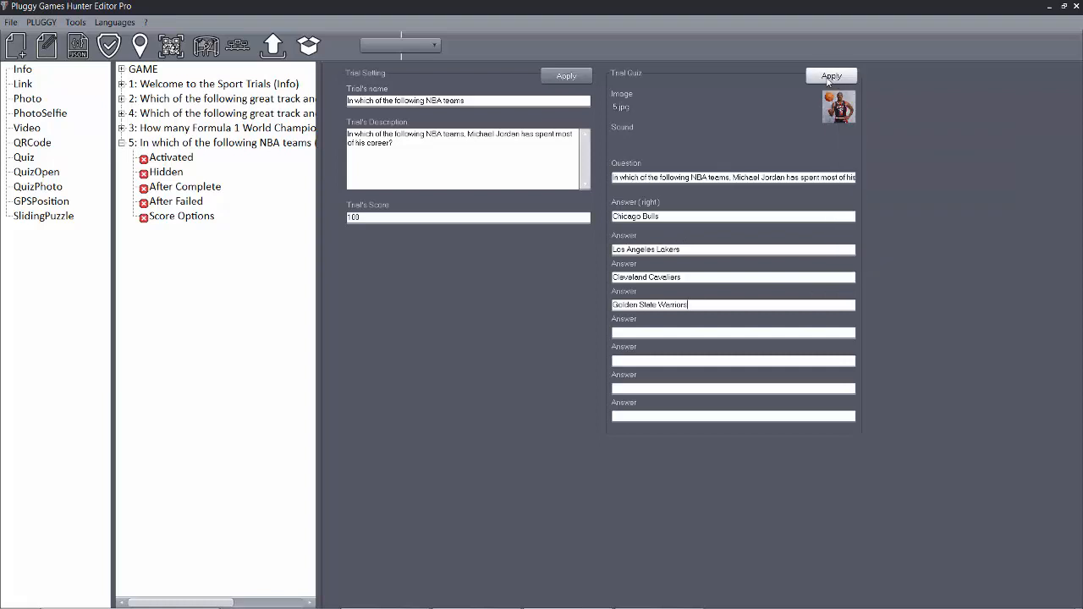
pyautogui.click(829, 77)
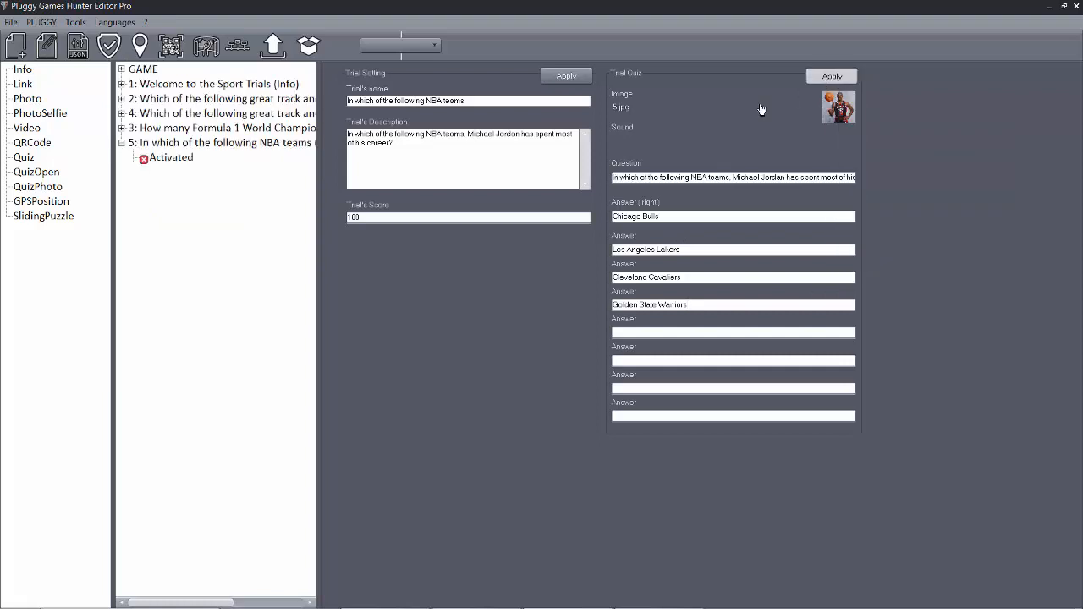
# Step: Remove the answer "Michael Duane Johnson" from the cloned track and field quiz, trial 4, and apply the quiz settings
pyautogui.click(122, 144)
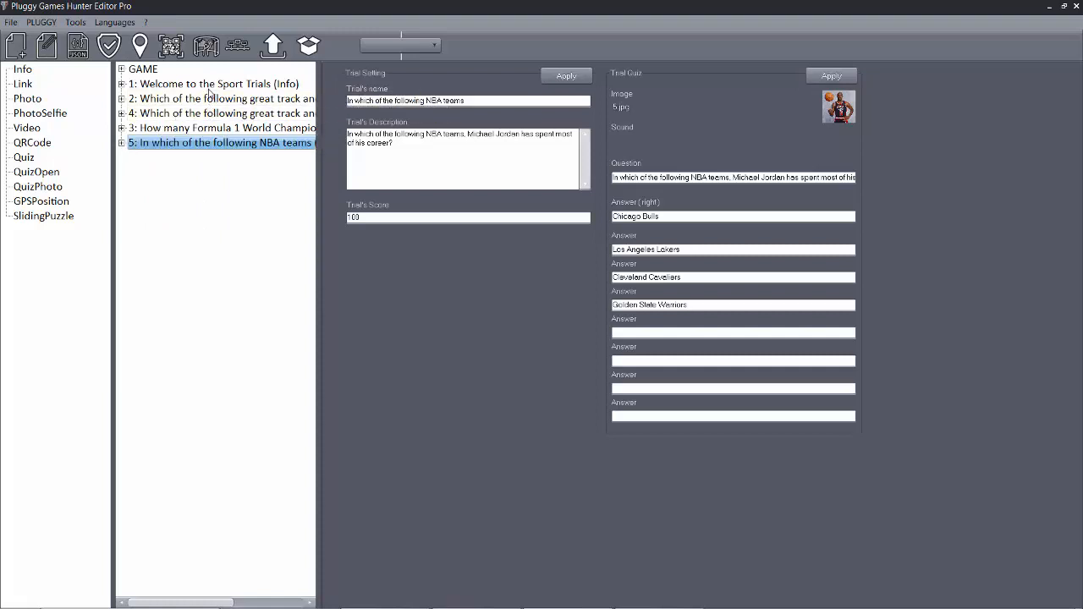
pyautogui.click(178, 105)
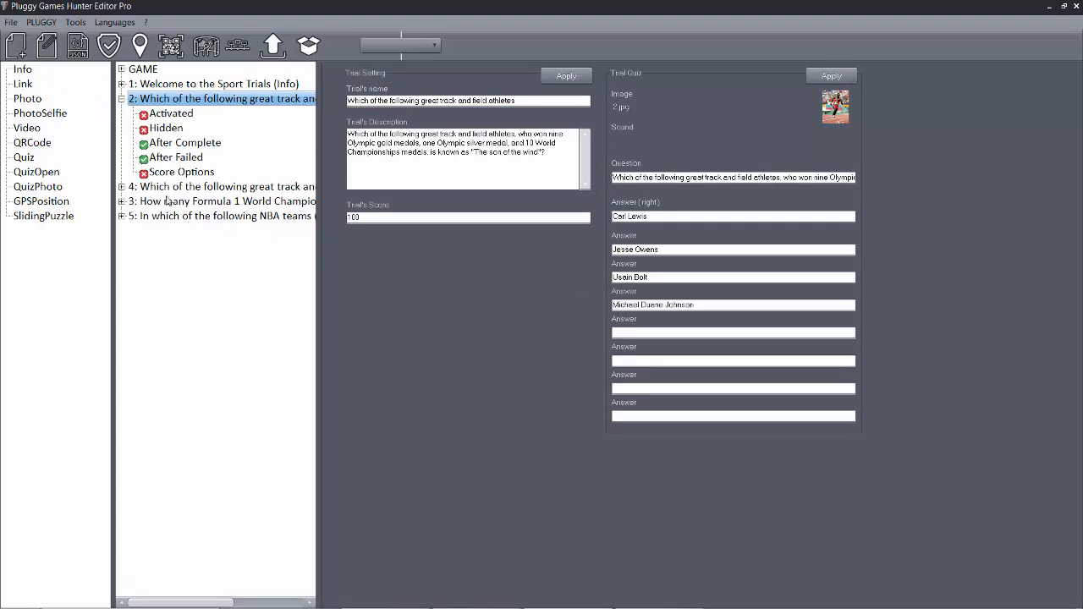
pyautogui.click(169, 187)
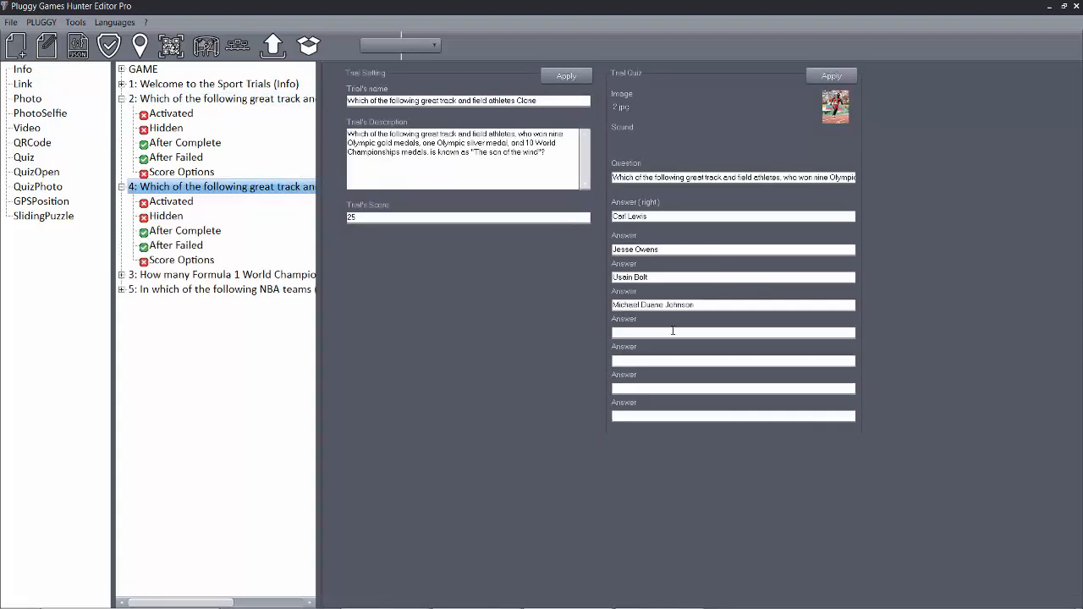
pyautogui.moveTo(702, 305); pyautogui.dragTo(555, 305)
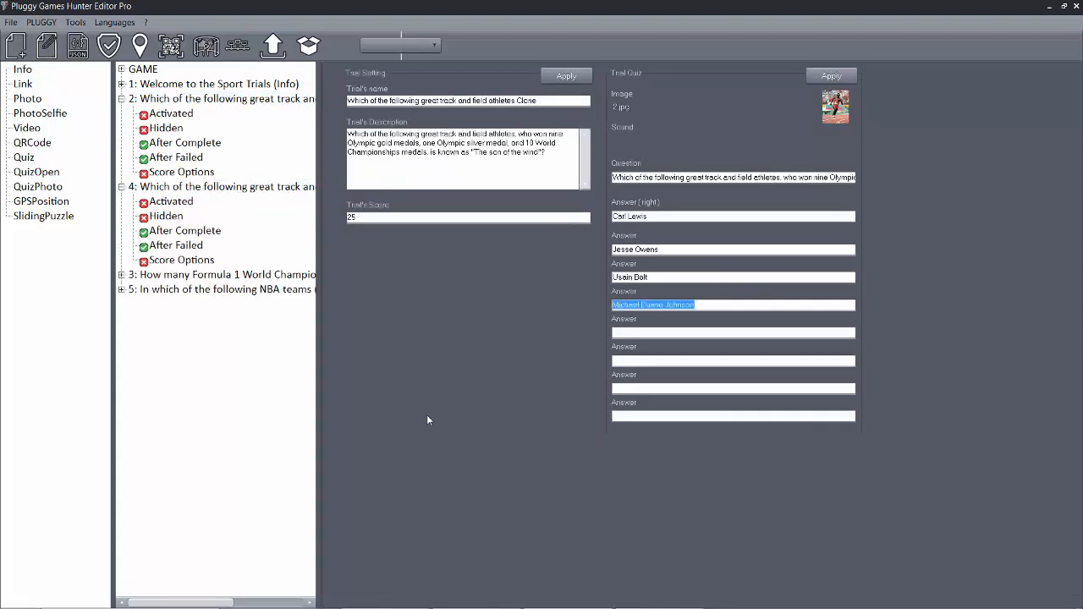
pyautogui.press('Delete')
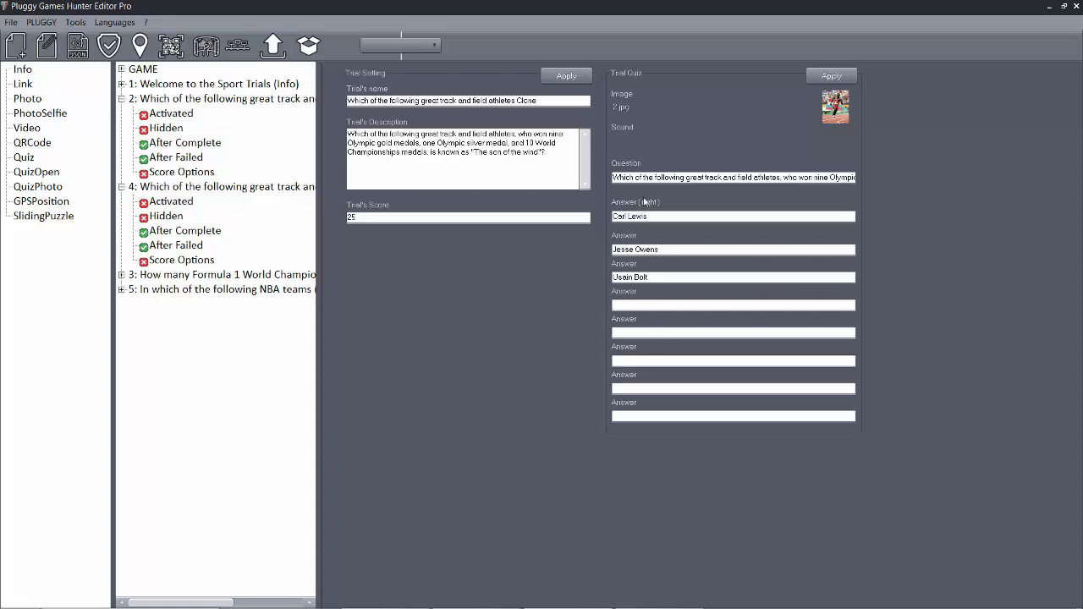
pyautogui.click(832, 76)
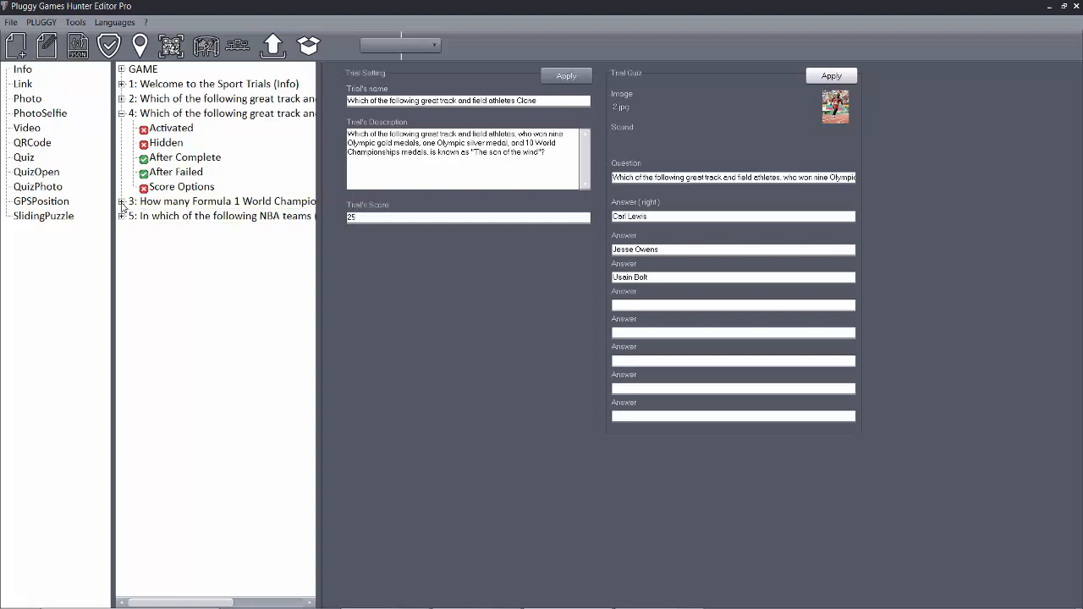
# Step: Enable the Formula 1 quiz's After Complete event, set it to activate trial 5 and hide trial 3, and apply it
pyautogui.click(121, 203)
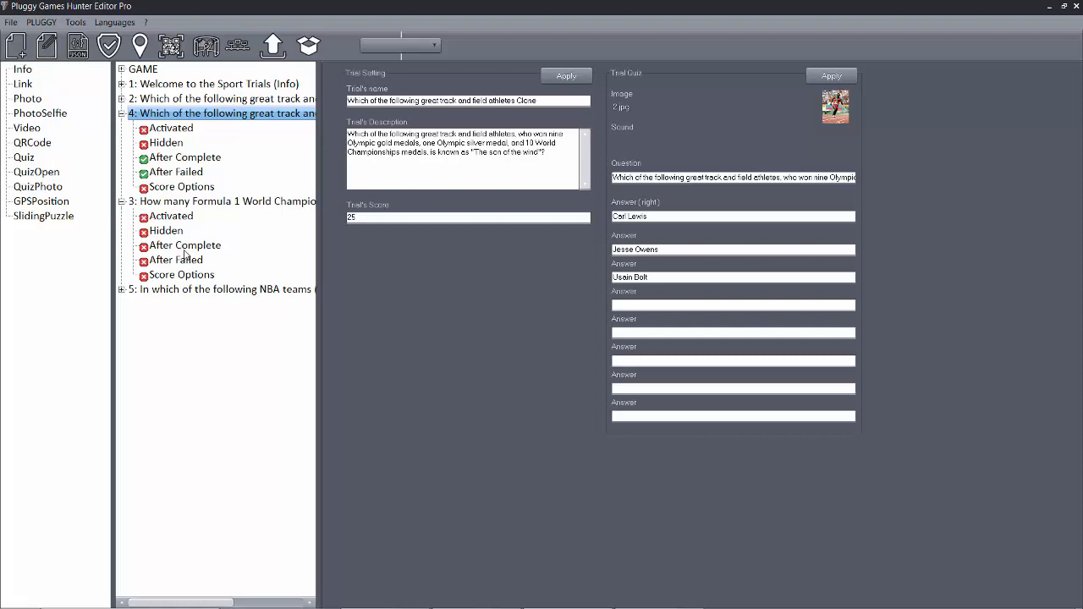
pyautogui.doubleClick(216, 202)
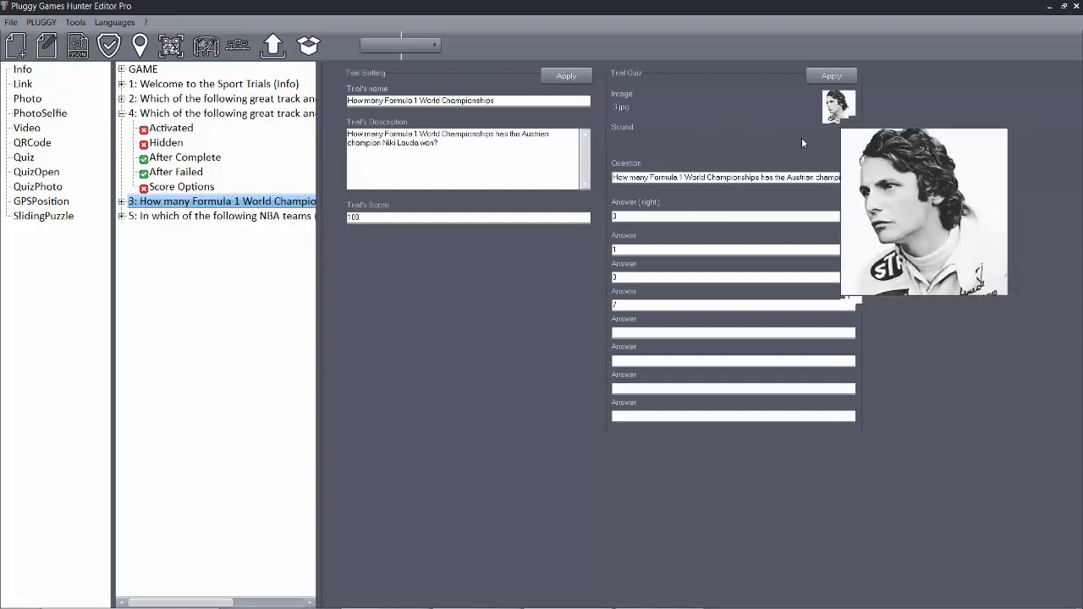
pyautogui.click(122, 202)
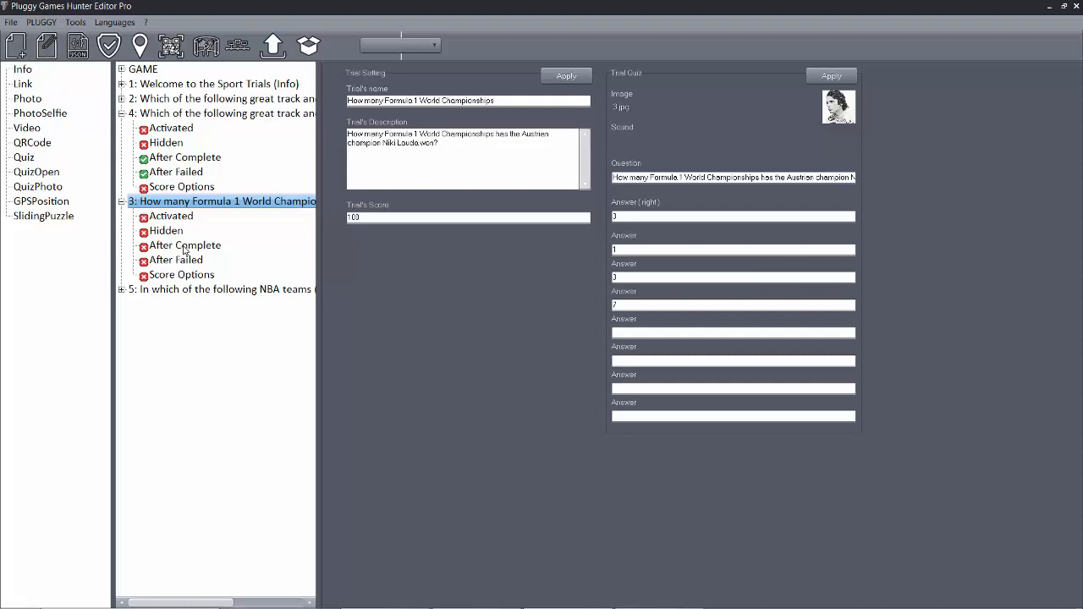
pyautogui.click(184, 246)
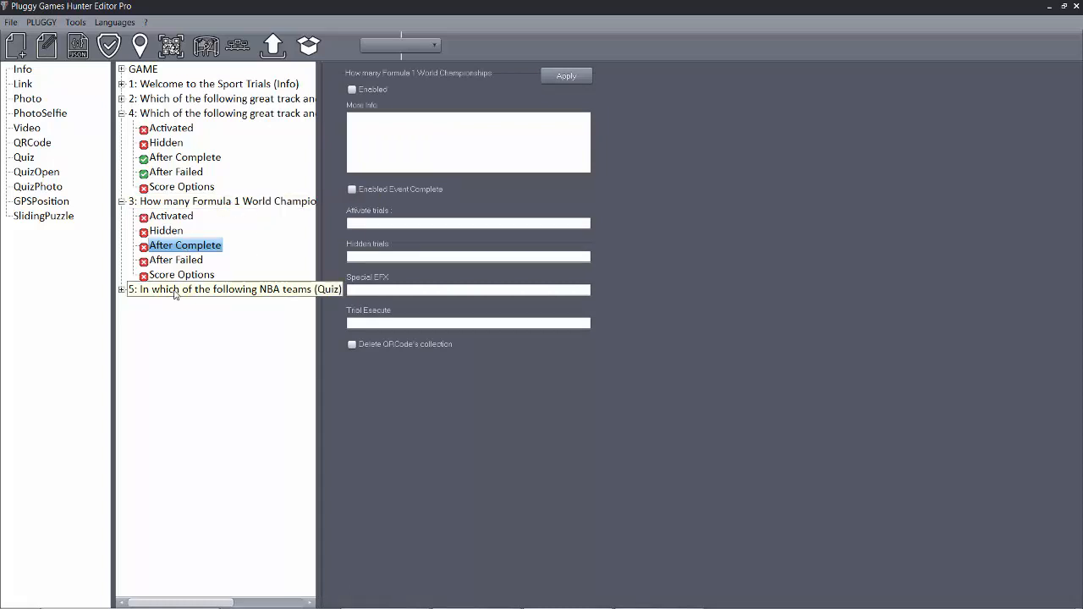
pyautogui.moveTo(193, 292); pyautogui.dragTo(373, 235)
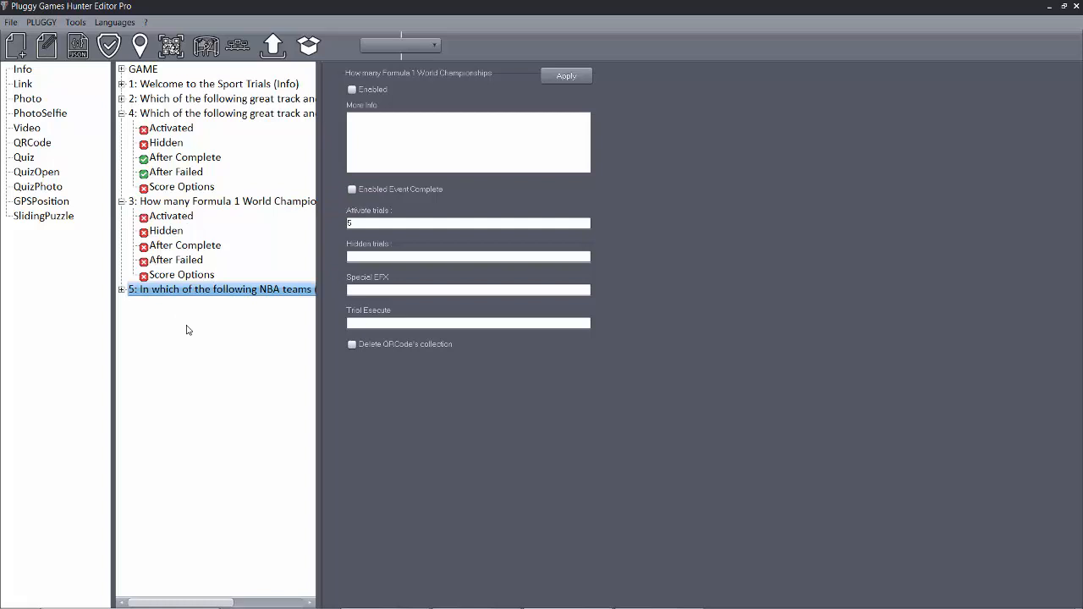
pyautogui.click(172, 206)
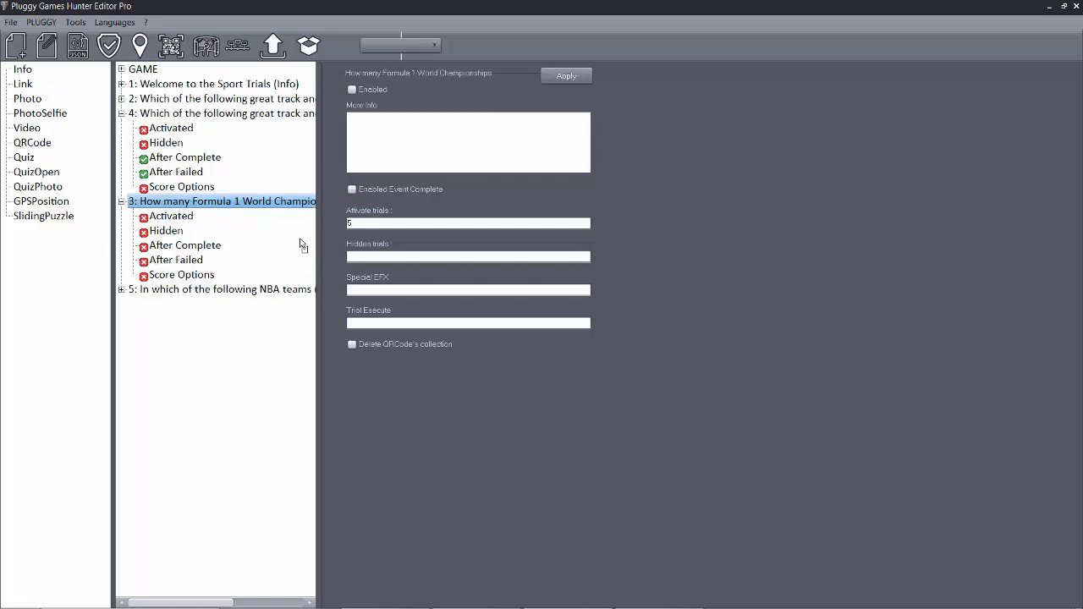
pyautogui.click(366, 257)
pyautogui.write('3')
pyautogui.click(352, 89)
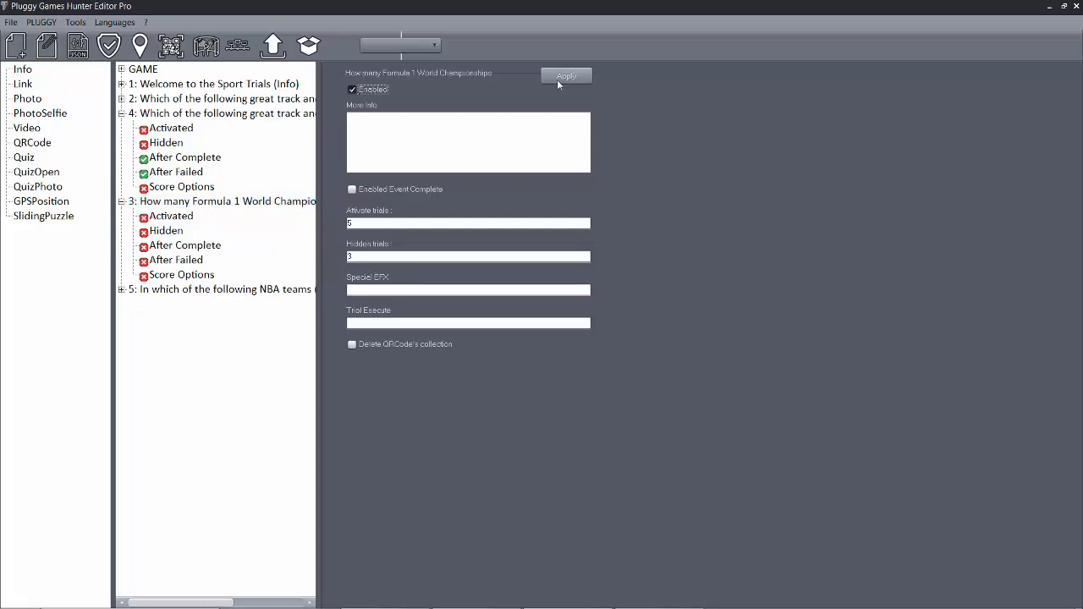
pyautogui.click(564, 80)
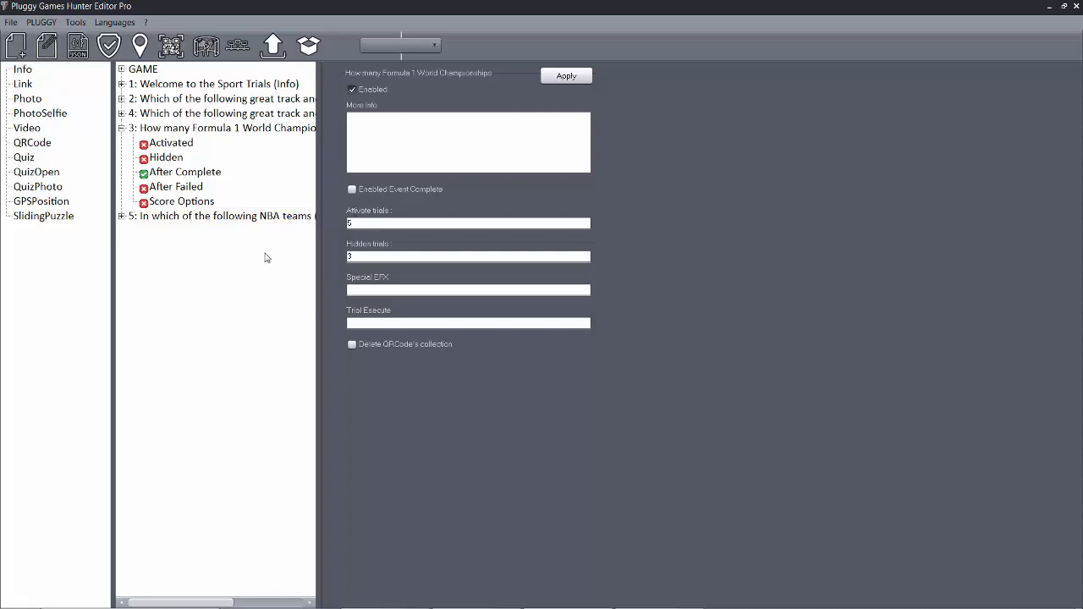
# Step: Enable the Formula 1 quiz's After Failed event and its Event FAILED option, hiding trial 3 and executing trial 5, and apply it
pyautogui.click(121, 216)
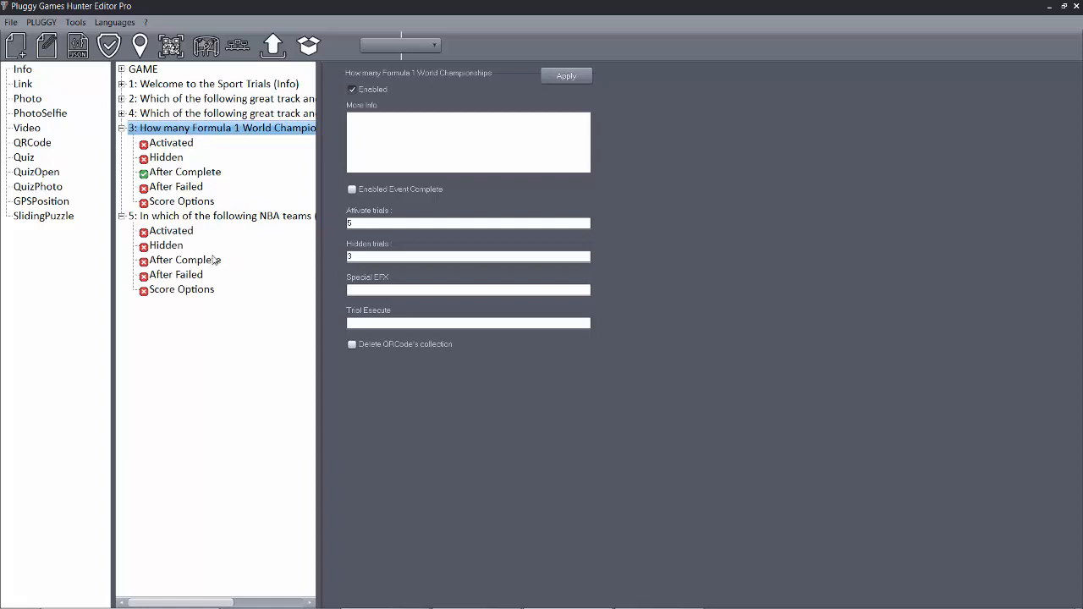
pyautogui.click(176, 187)
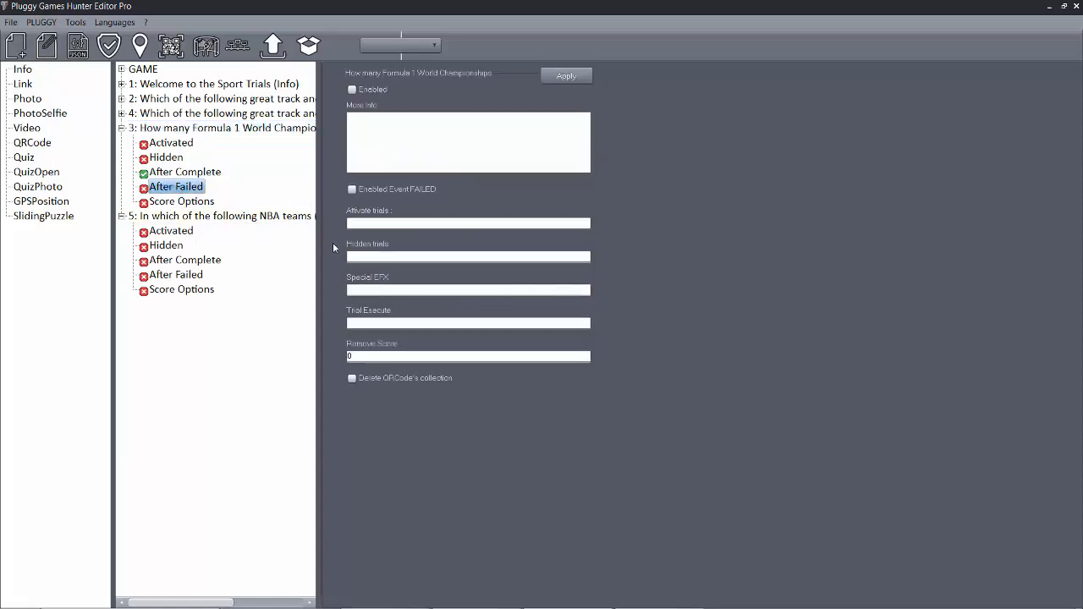
pyautogui.click(181, 129)
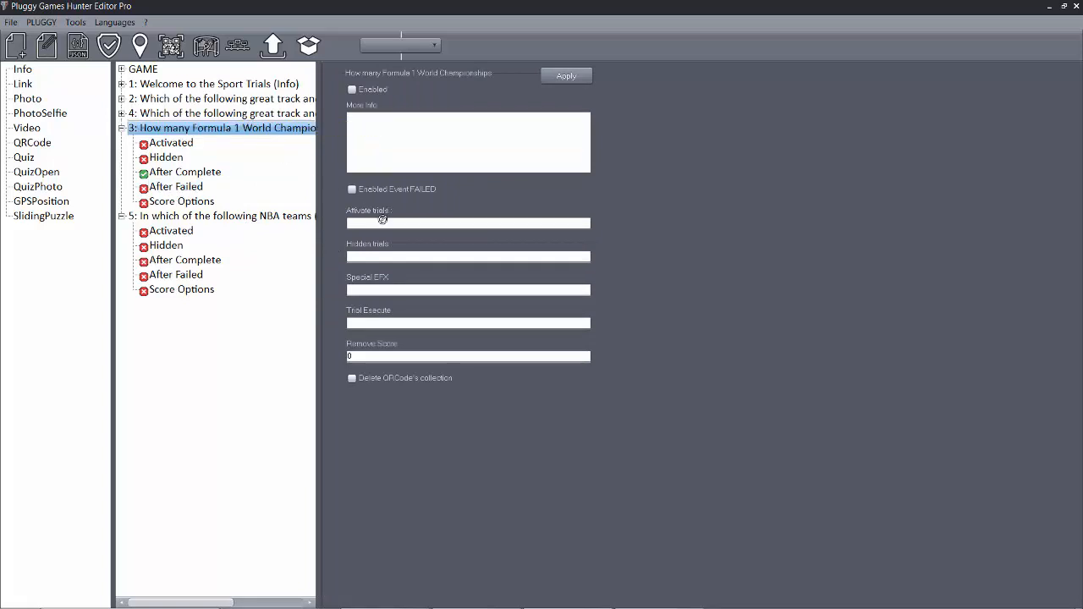
pyautogui.click(351, 257)
pyautogui.write('3')
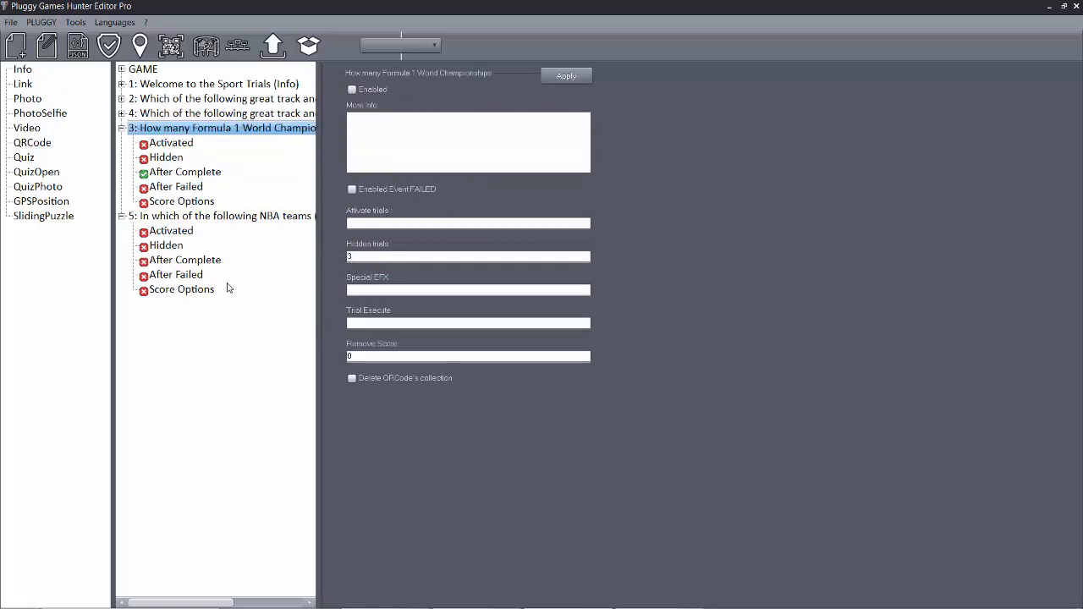
pyautogui.click(152, 216)
pyautogui.click(440, 324)
pyautogui.write('5')
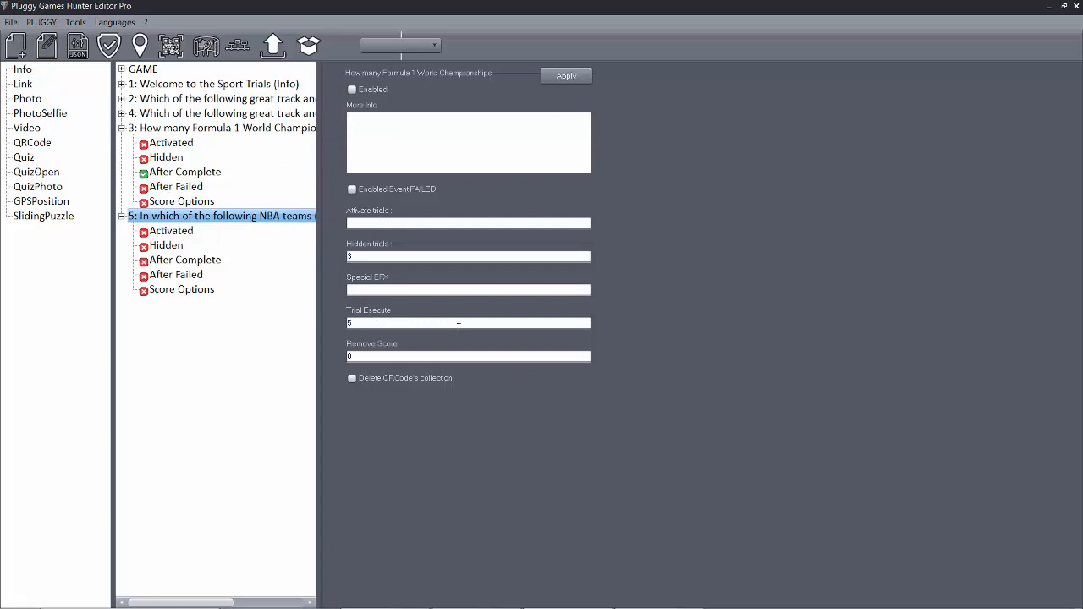
pyautogui.click(352, 90)
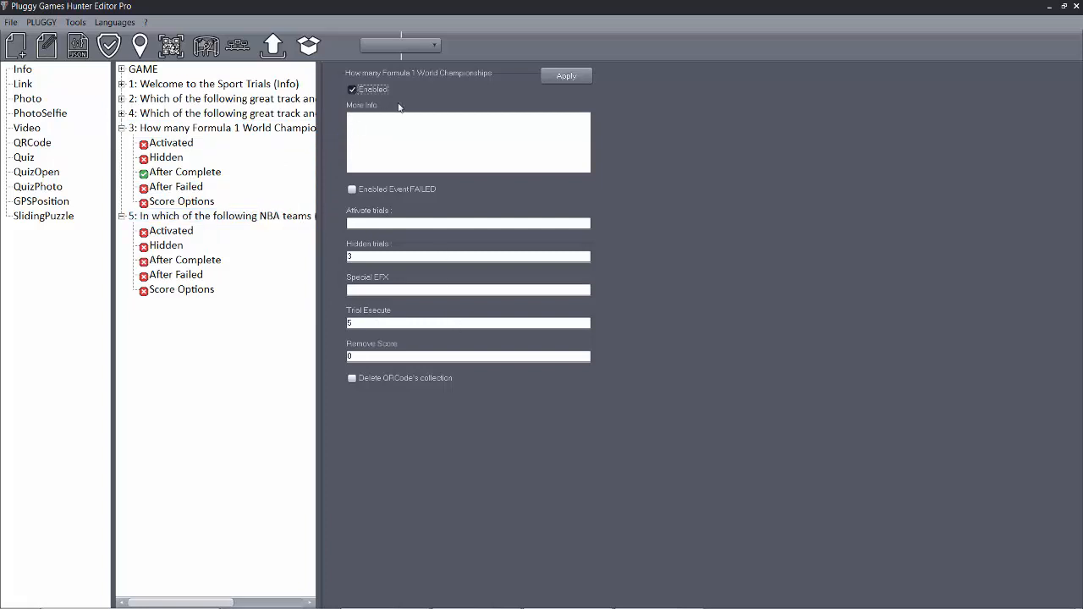
pyautogui.click(352, 191)
pyautogui.click(566, 76)
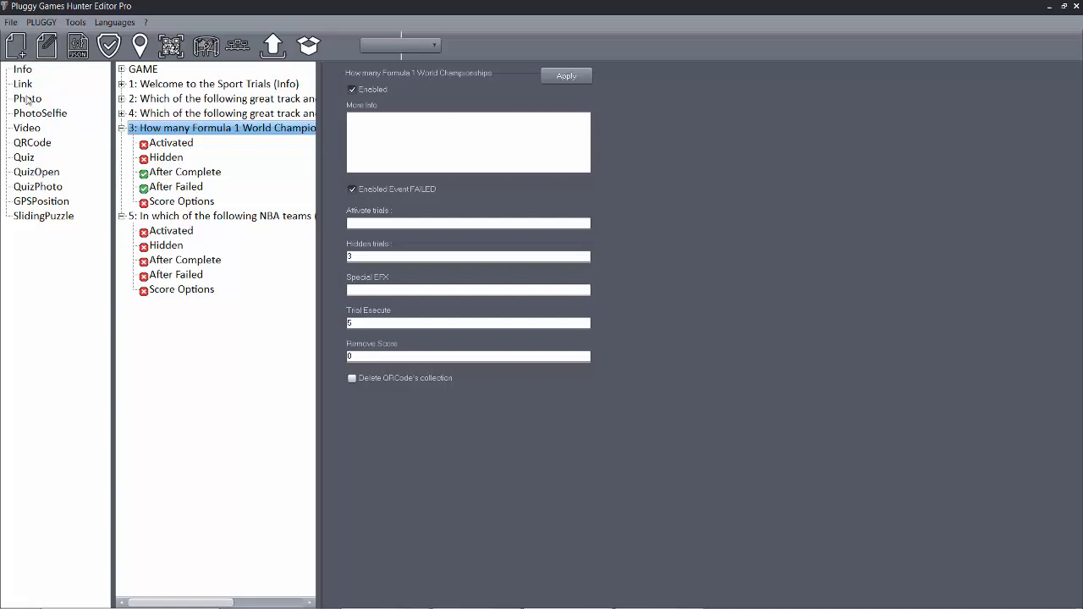
# Step: Add a Photo trial, then enable the NBA quiz's After Complete event to hide trial 5 and execute trial 6, and apply it
pyautogui.moveTo(28, 100); pyautogui.dragTo(154, 333)
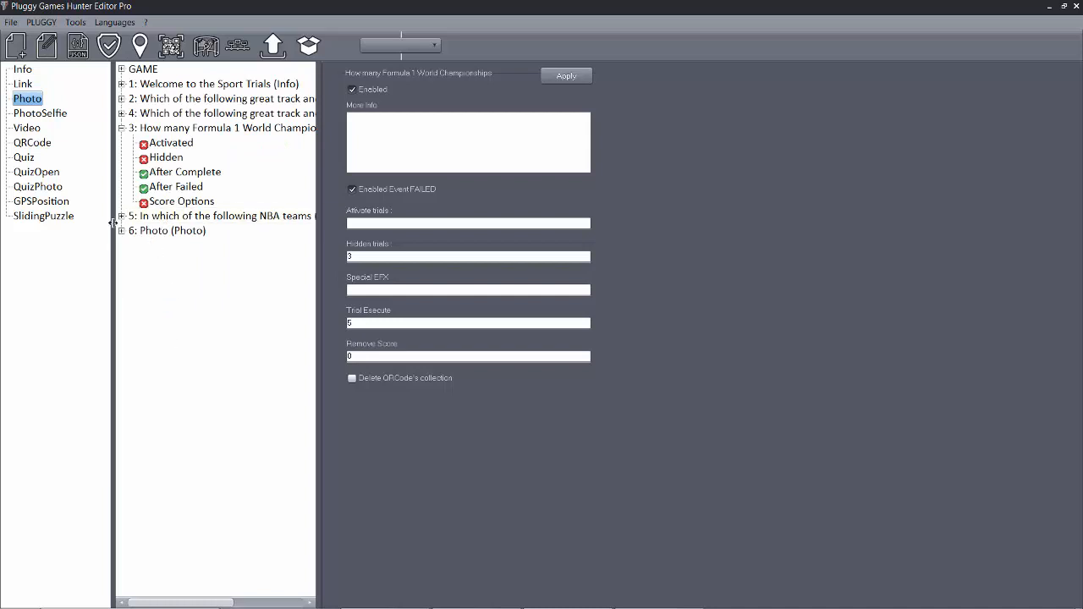
pyautogui.click(190, 221)
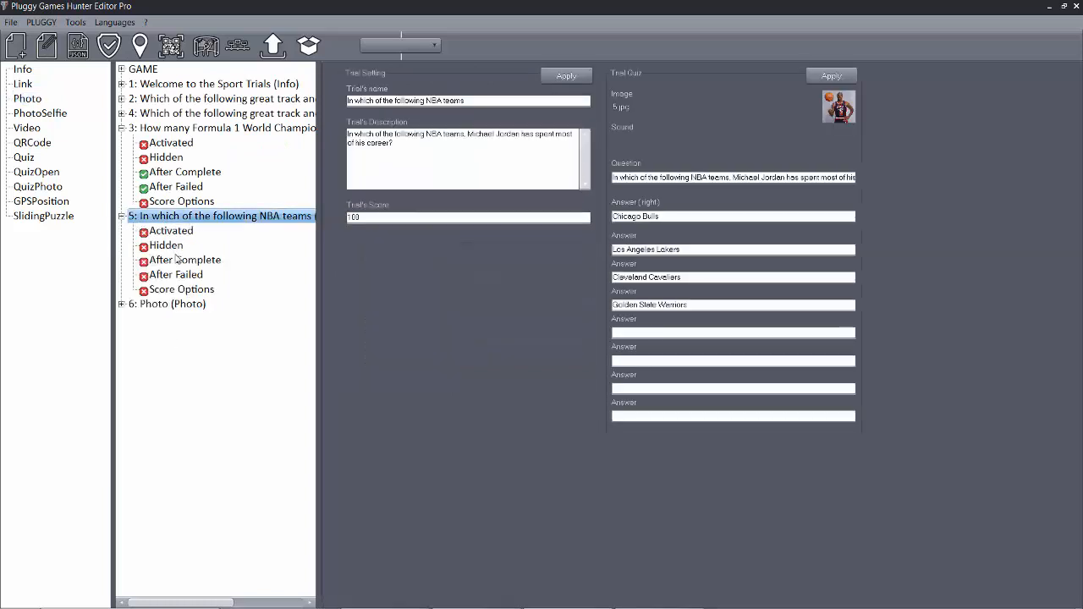
pyautogui.click(182, 262)
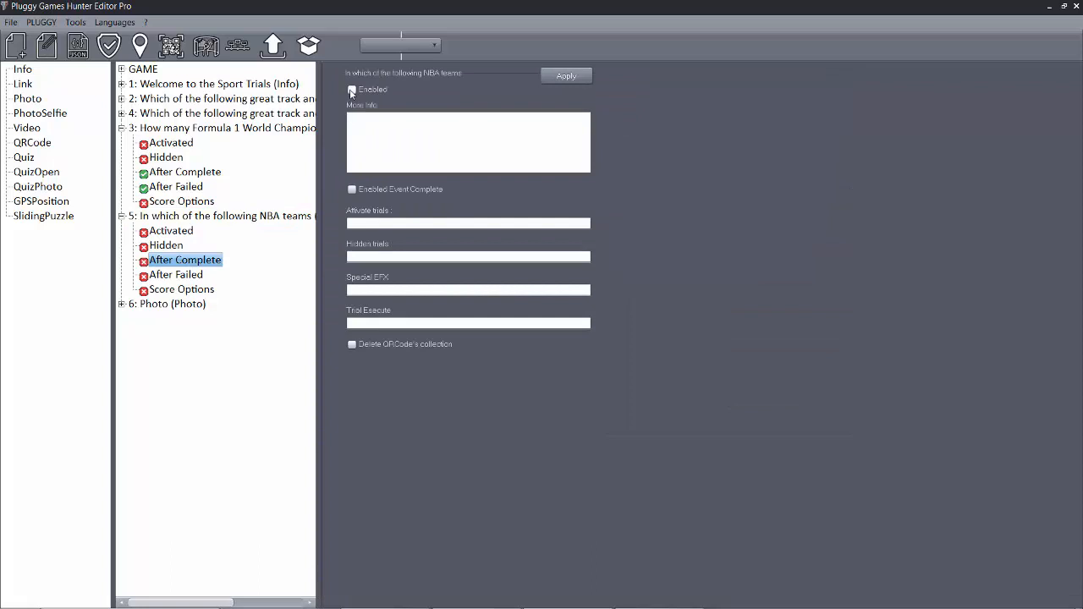
pyautogui.click(352, 90)
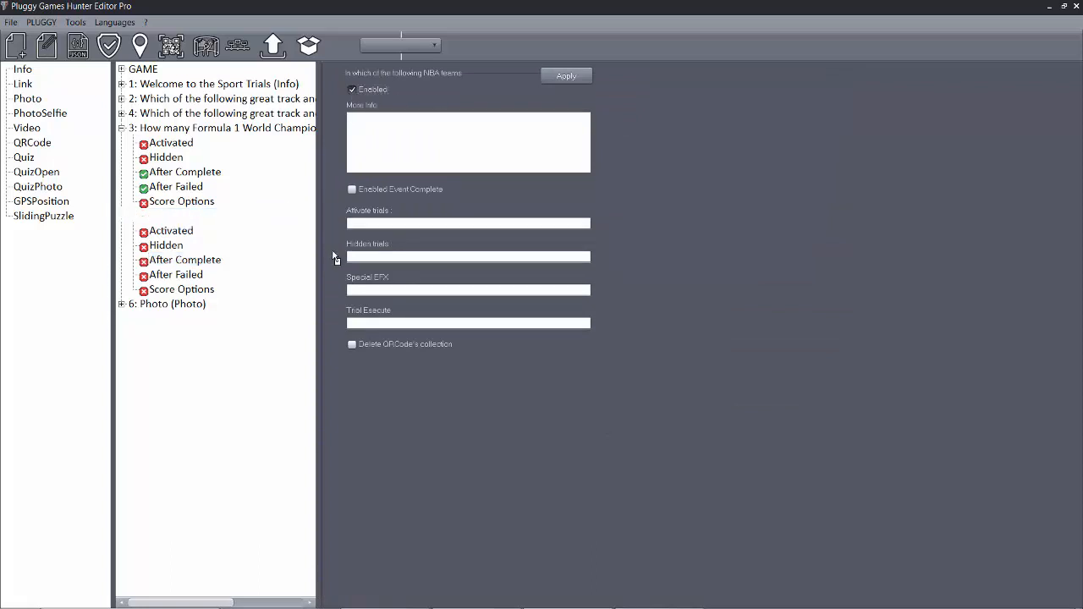
pyautogui.moveTo(333, 252); pyautogui.dragTo(357, 252)
pyautogui.moveTo(249, 218); pyautogui.dragTo(357, 262)
pyautogui.moveTo(163, 306); pyautogui.dragTo(366, 328)
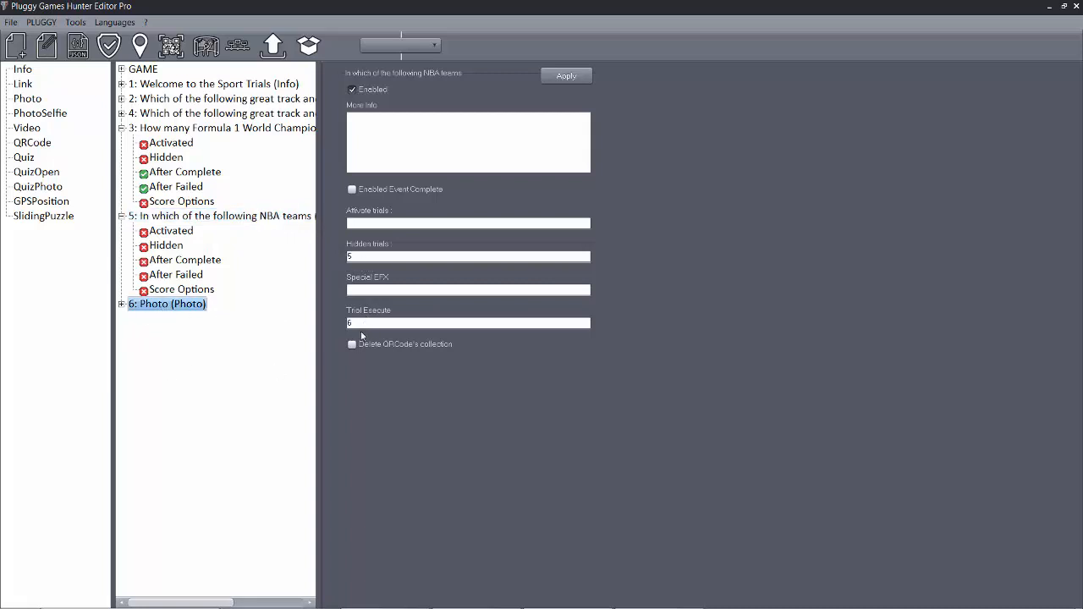
pyautogui.click(566, 78)
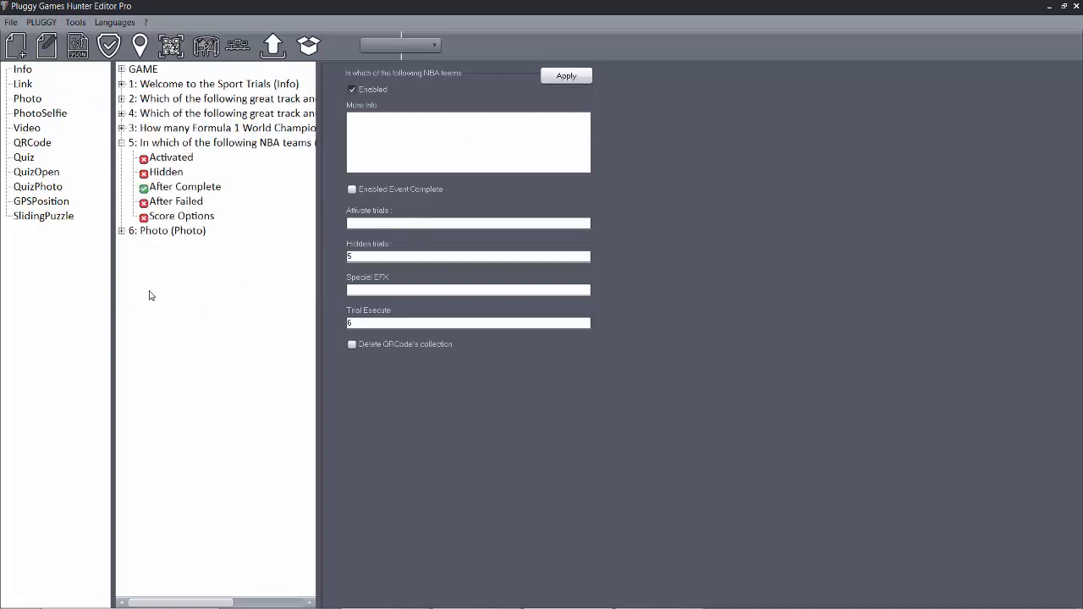
# Step: Give the Photo trial the description "Take a photo of Michel Jordan" and a score of 1000, and apply the trial settings
pyautogui.click(122, 231)
pyautogui.doubleClick(171, 234)
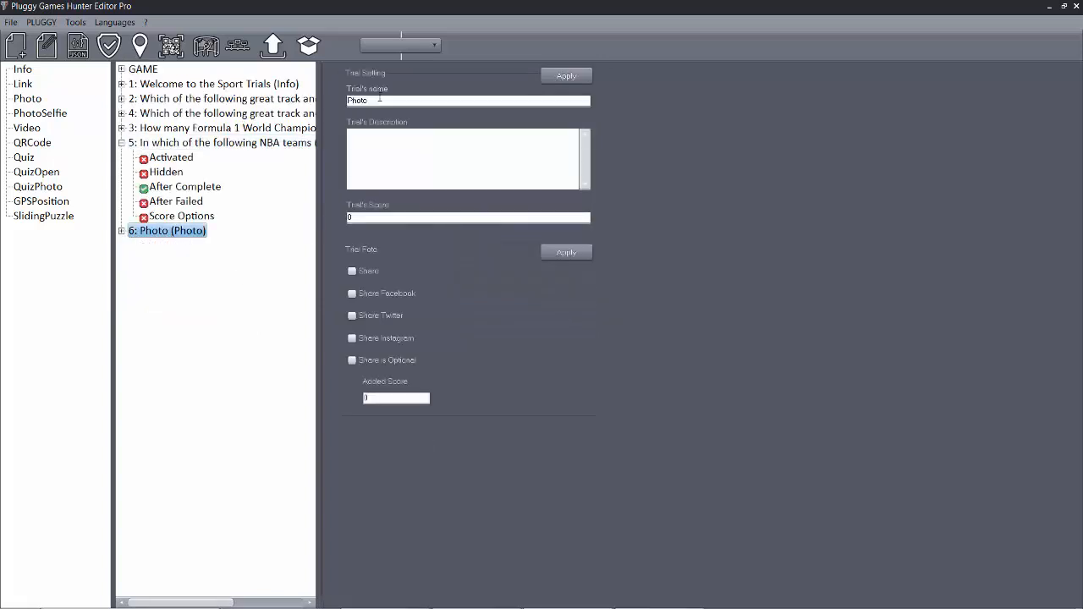
pyautogui.click(386, 100)
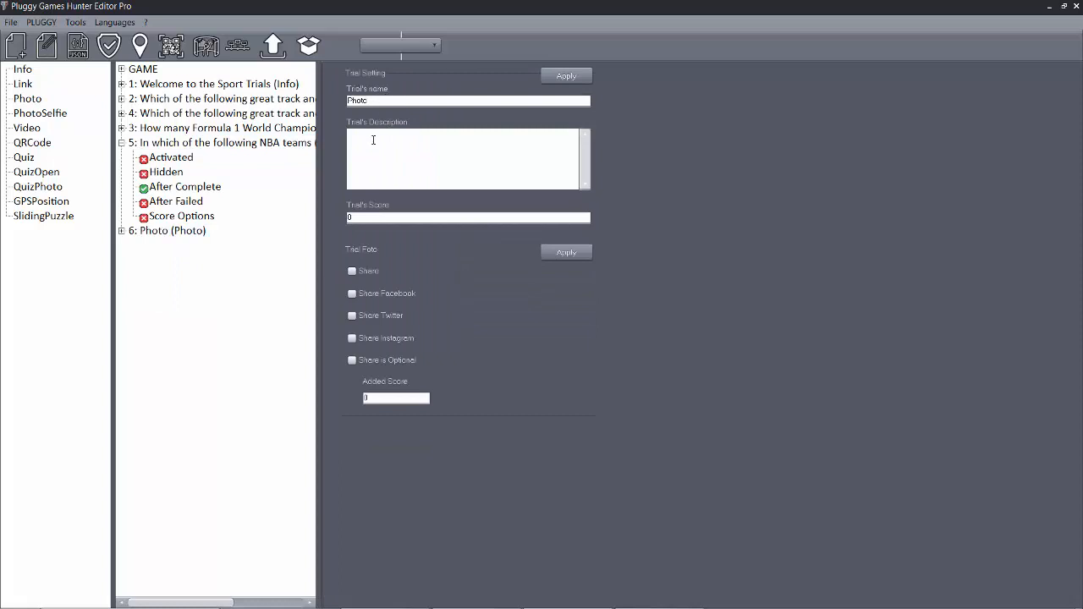
pyautogui.write('ake')
pyautogui.write(' a phot')
pyautogui.write('o')
pyautogui.write(' of Michel')
pyautogui.write(' J')
pyautogui.write('ordan')
pyautogui.write('o')
pyautogui.write('1000')
pyautogui.click(566, 75)
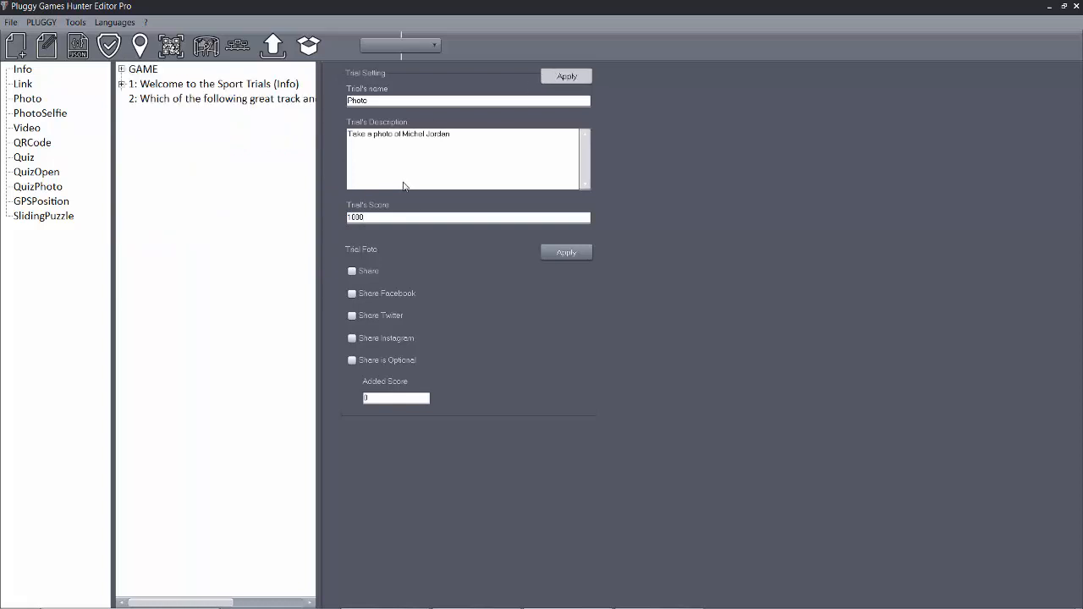
# Step: Enable Share and Share is Optional for the Photo trial with an added score of 5000, and apply the photo settings
pyautogui.click(351, 271)
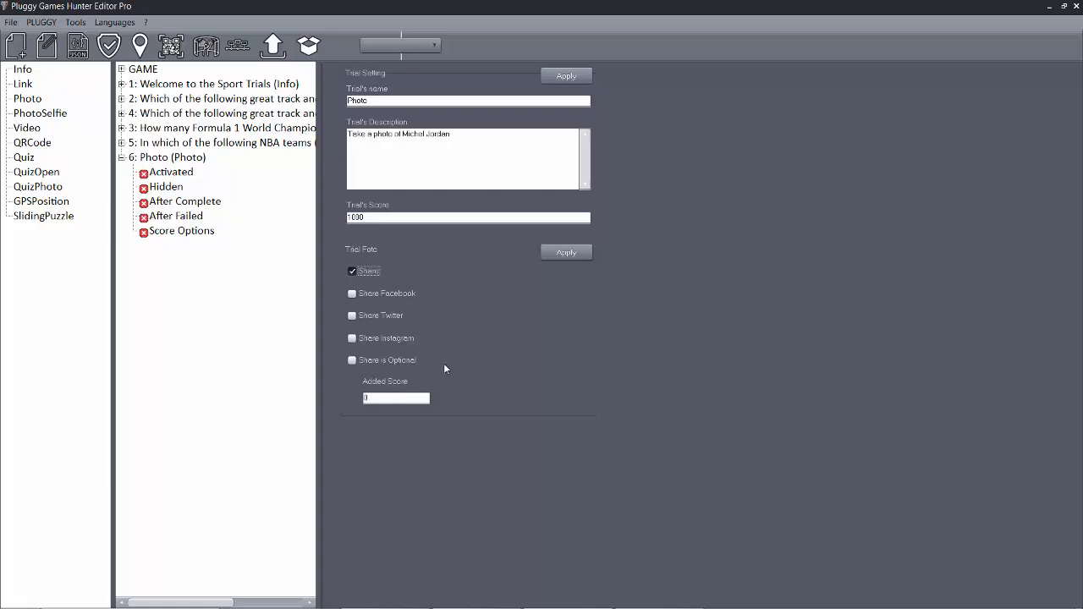
pyautogui.click(352, 361)
pyautogui.doubleClick(392, 398)
pyautogui.write('5000')
pyautogui.click(566, 252)
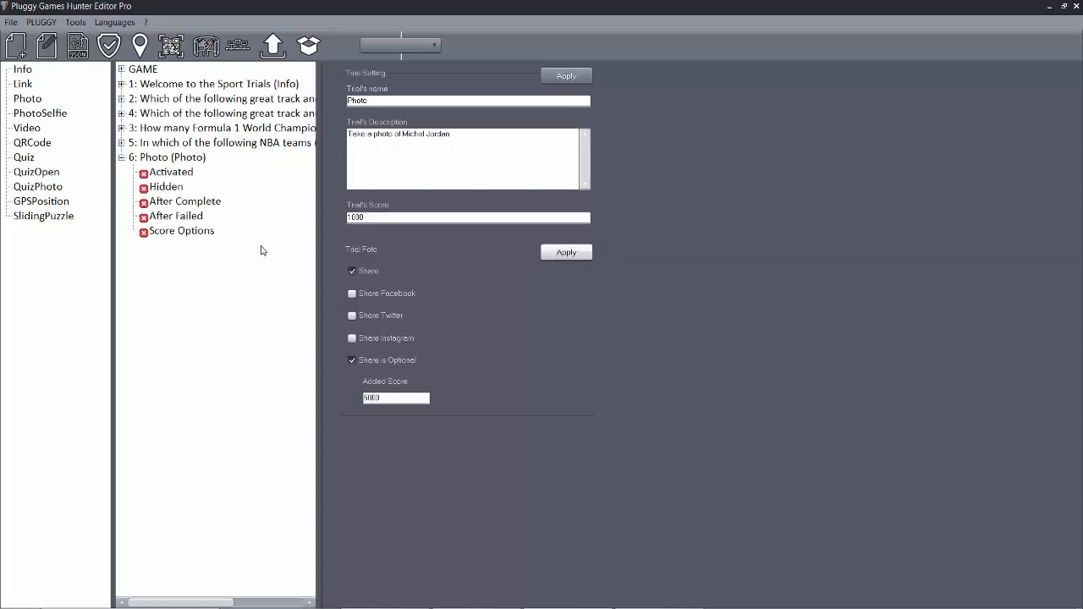
# Step: Add an Info trial to the game after the Photo trial and open its settings
pyautogui.click(176, 161)
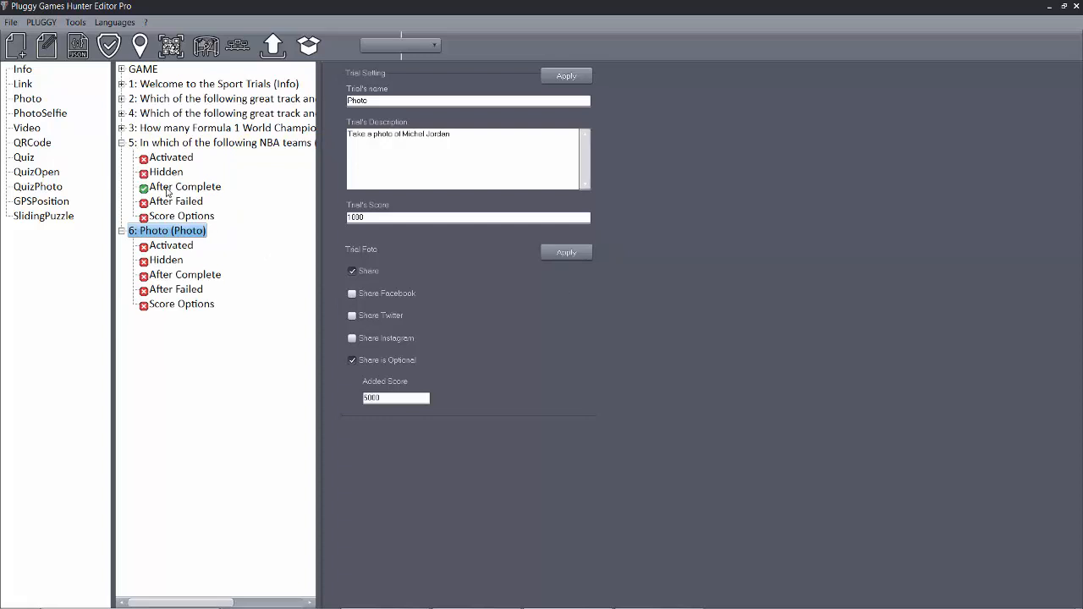
pyautogui.click(168, 190)
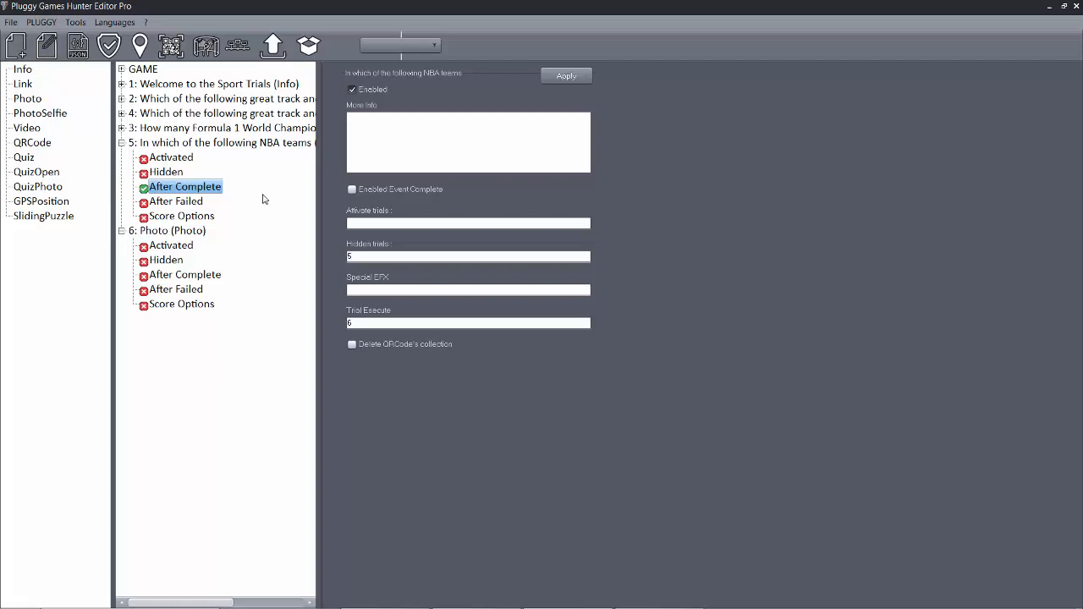
pyautogui.click(181, 203)
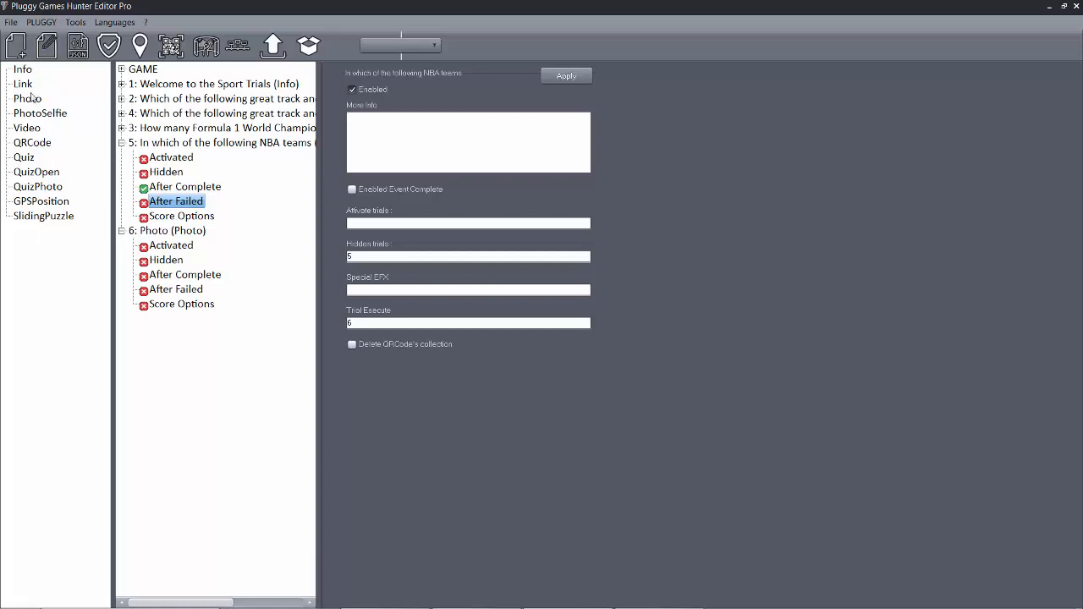
pyautogui.moveTo(21, 71); pyautogui.dragTo(137, 247)
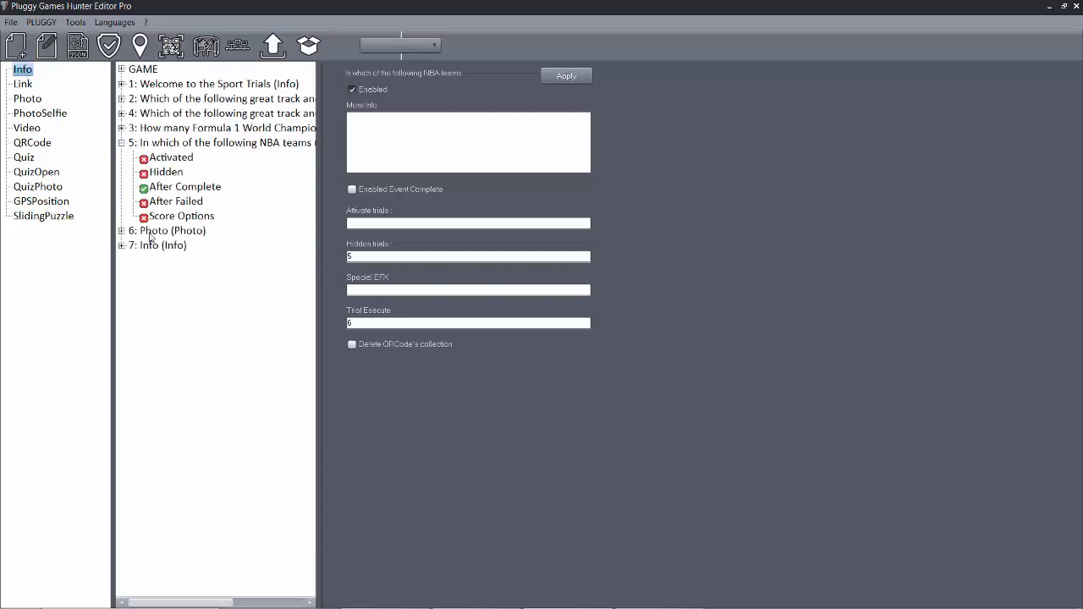
pyautogui.click(157, 246)
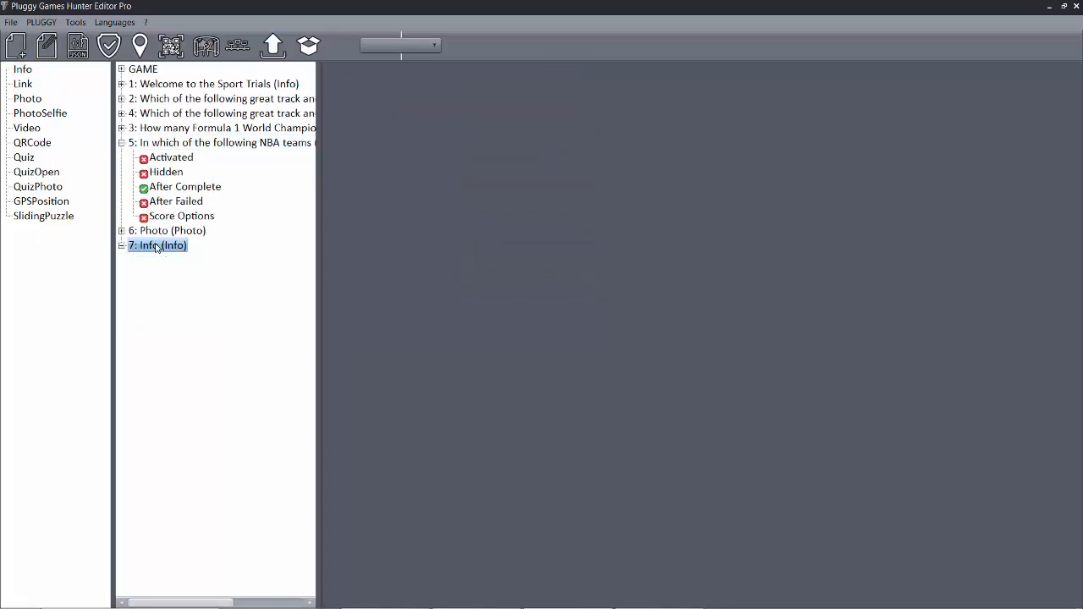
# Step: Rename the new Info trial "Michel Jordan's life", give it the description "wikipedia", and apply the trial settings
pyautogui.click(386, 101)
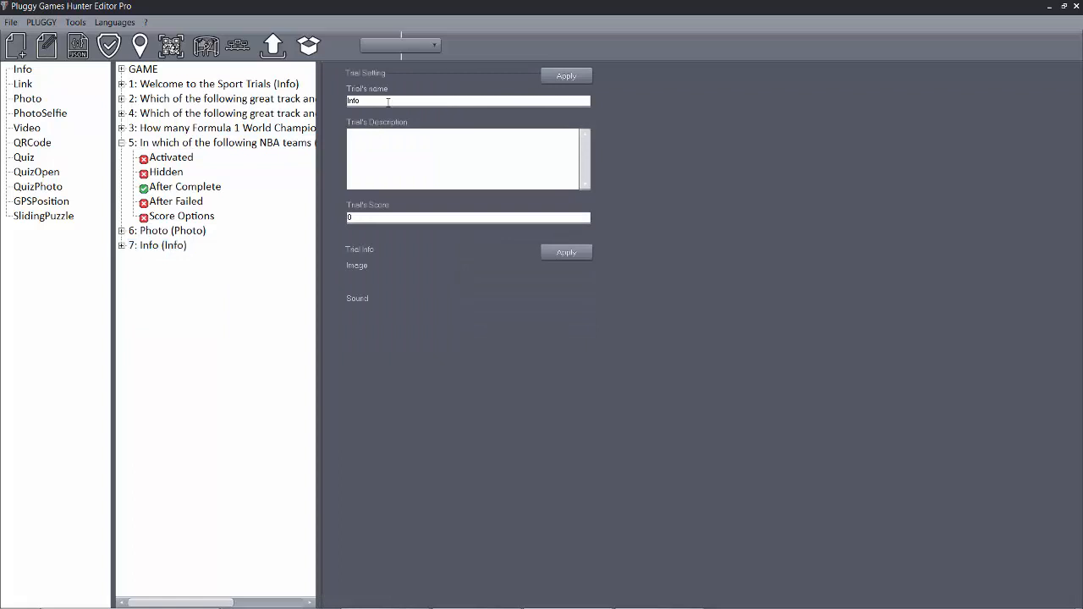
pyautogui.press('BackSpace')
pyautogui.press('BackSpace')
pyautogui.press('BackSpace')
pyautogui.press('BackSpace')
pyautogui.write('Mi')
pyautogui.write('chel')
pyautogui.write(' Jordan')
pyautogui.write("'s life")
pyautogui.write('wikipedia')
pyautogui.click(558, 77)
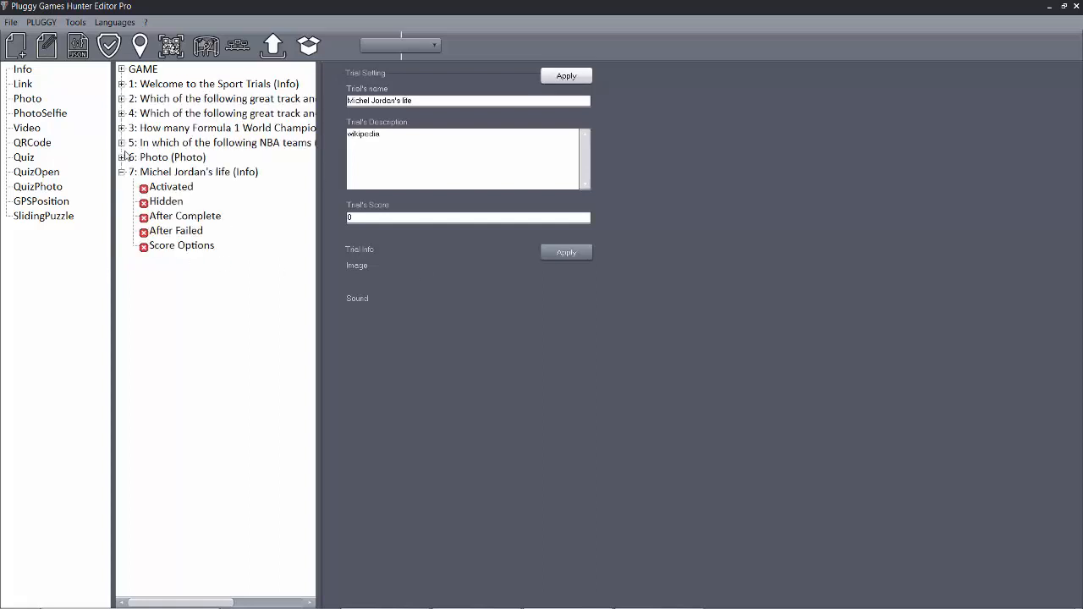
# Step: Enable the NBA quiz's After Failed event, set it to hide trial 5 and execute trial 7, and apply it
pyautogui.click(120, 142)
pyautogui.click(173, 201)
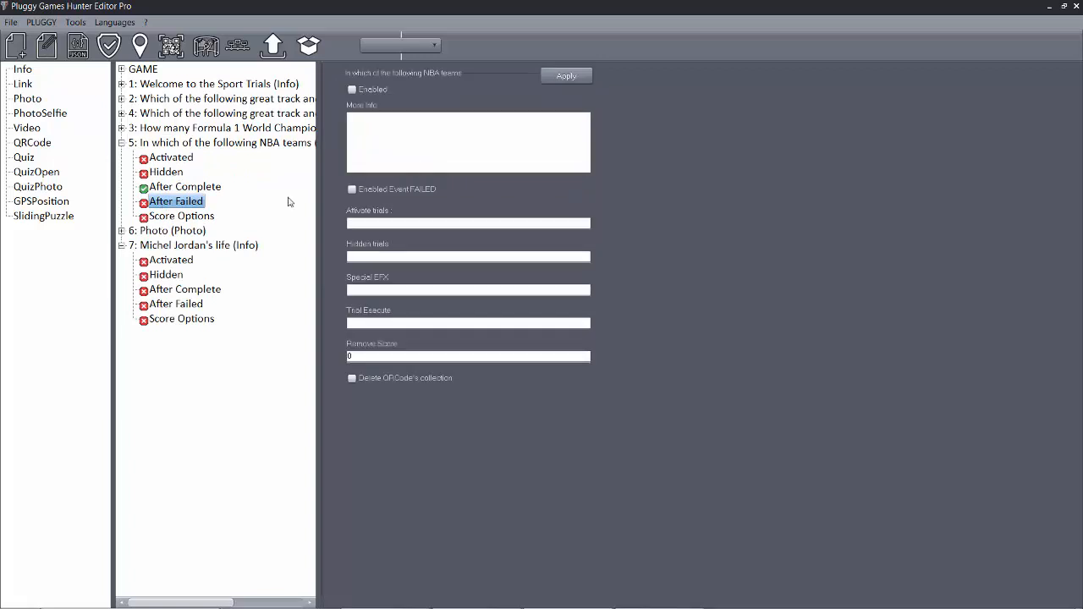
pyautogui.click(352, 89)
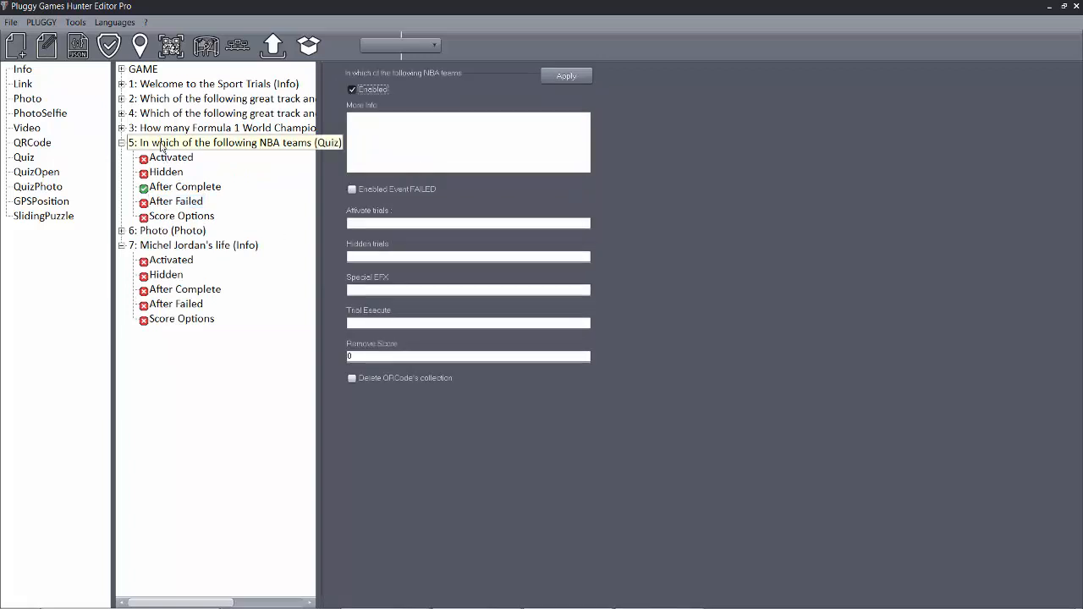
pyautogui.click(160, 144)
pyautogui.click(352, 257)
pyautogui.write('5')
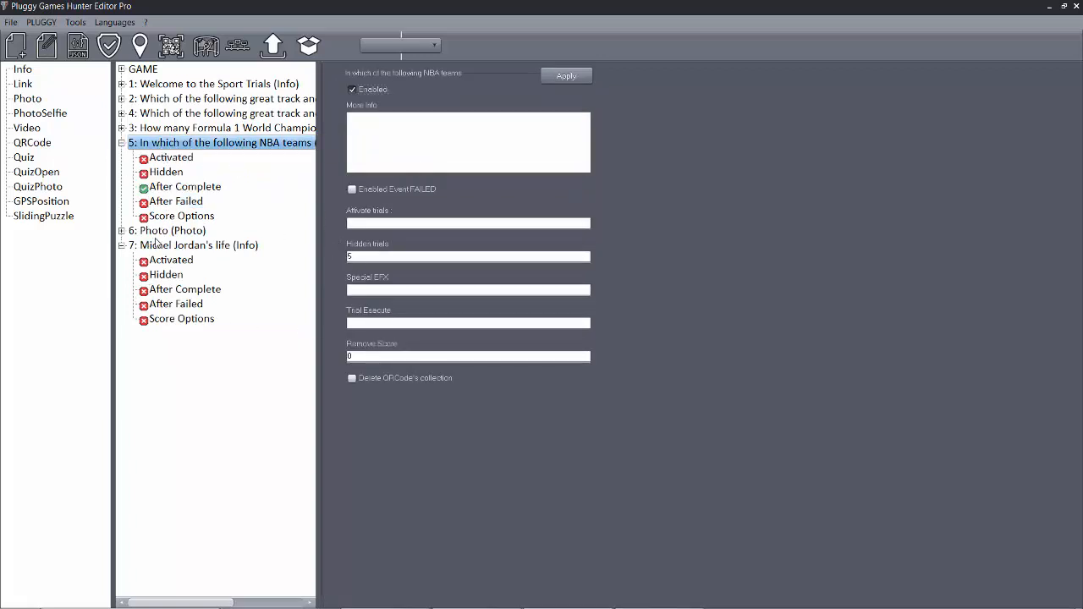
pyautogui.click(218, 246)
pyautogui.click(352, 323)
pyautogui.write('7')
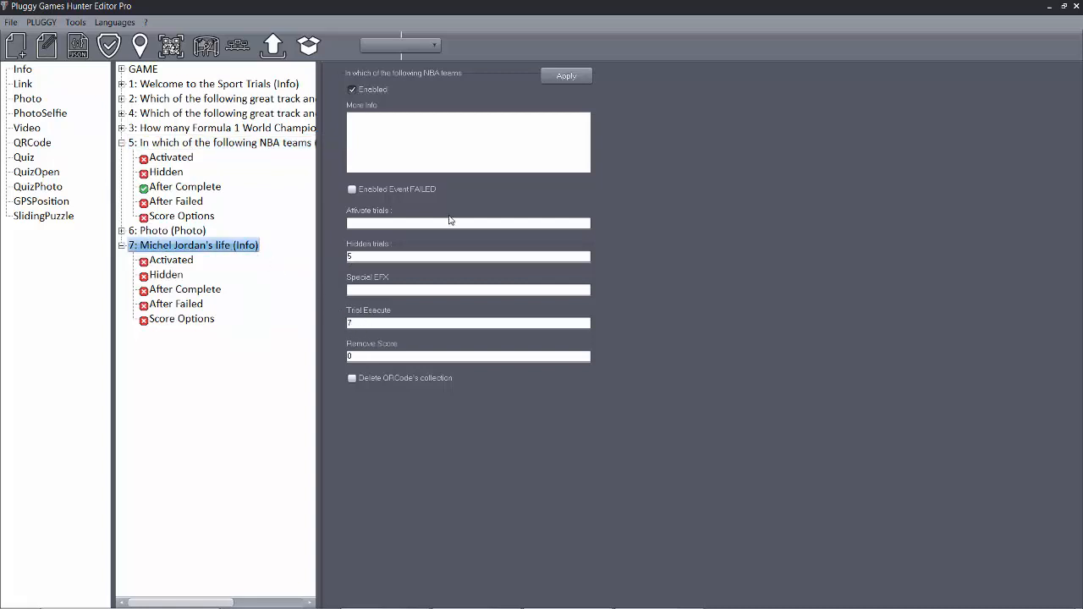
pyautogui.click(566, 76)
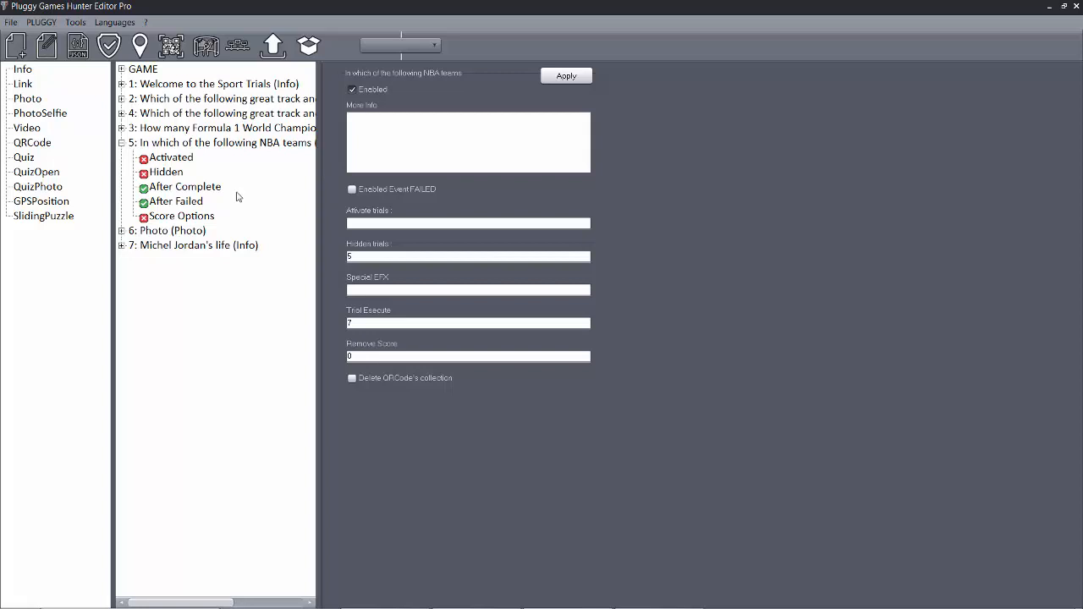
# Step: Review the Activated and After Complete settings of the "Welcome to the Sport Trials" info trial
pyautogui.doubleClick(162, 85)
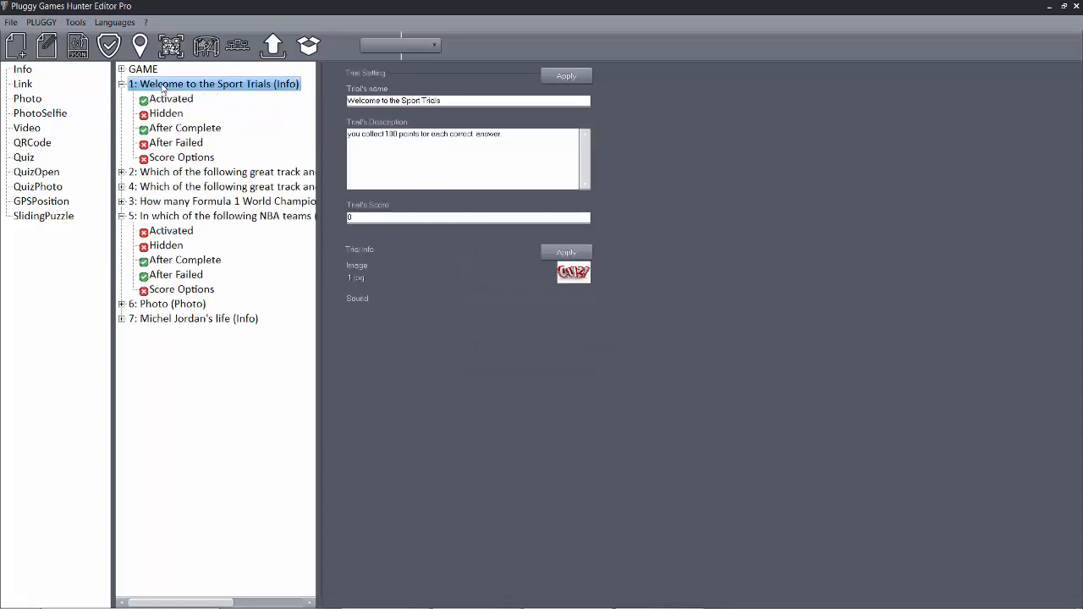
pyautogui.click(174, 101)
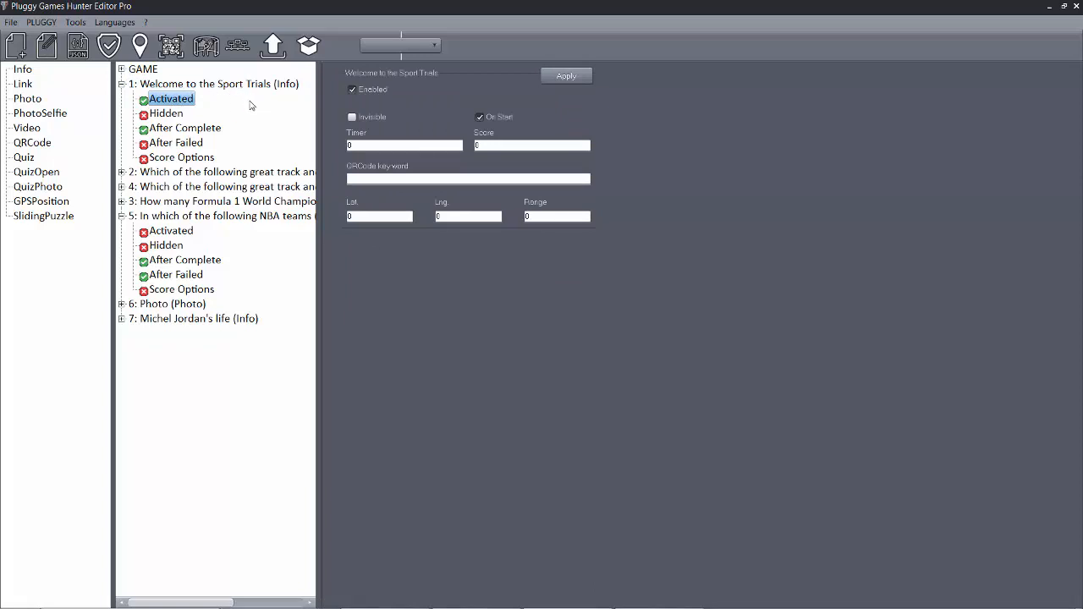
pyautogui.click(190, 129)
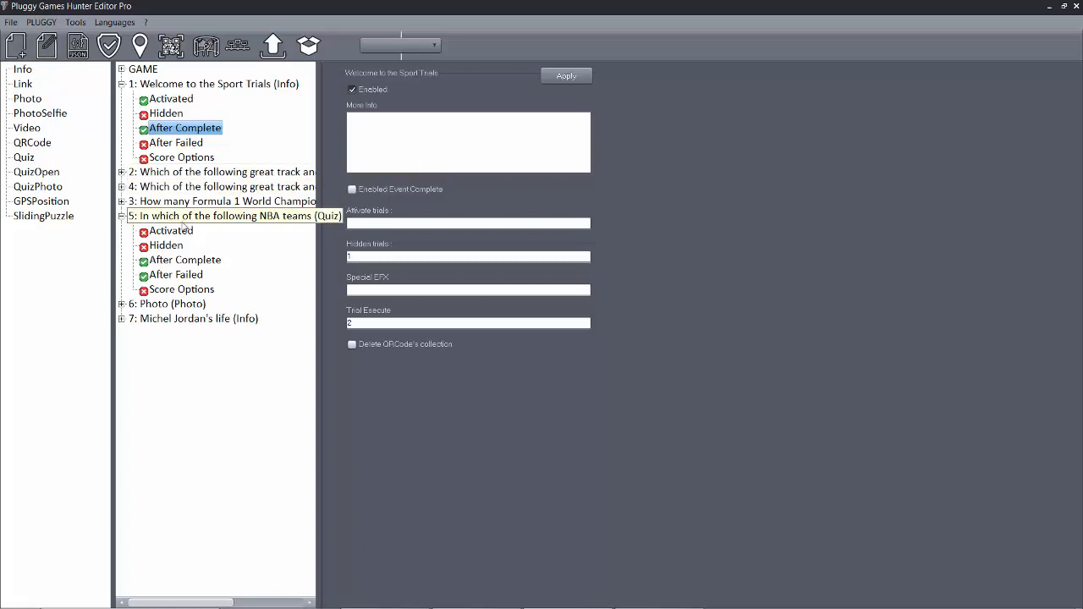
pyautogui.click(156, 320)
pyautogui.click(362, 224)
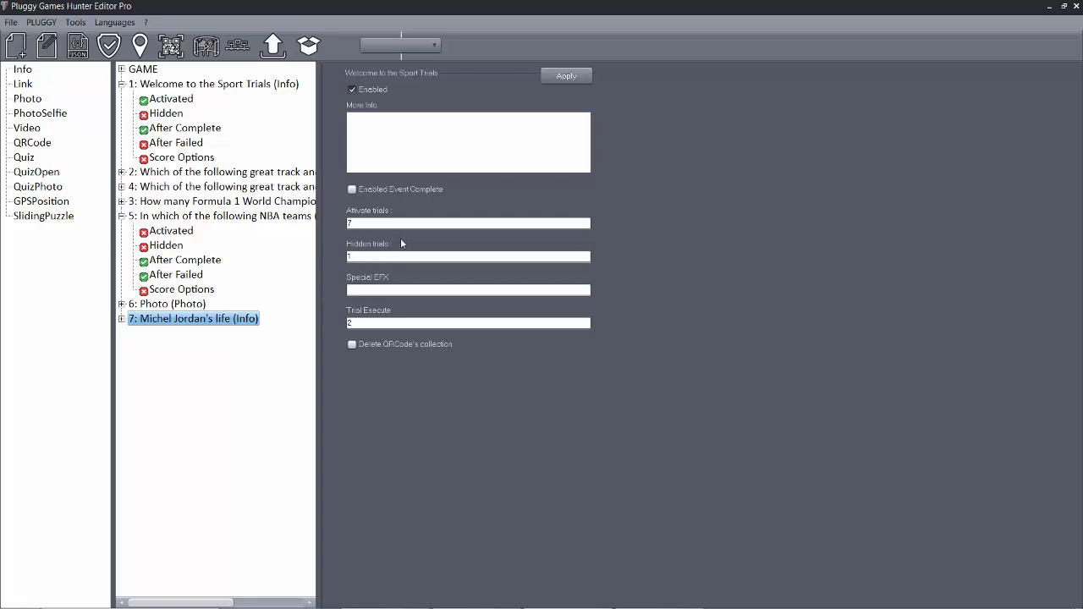
pyautogui.write('7')
pyautogui.moveTo(377, 223); pyautogui.dragTo(338, 222)
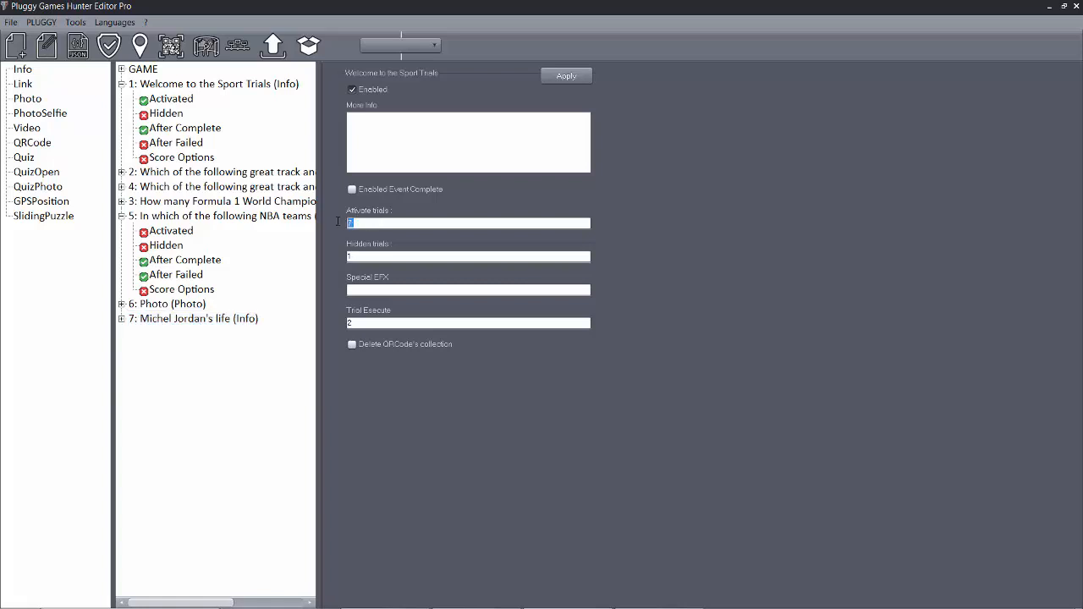
pyautogui.press('BackSpace')
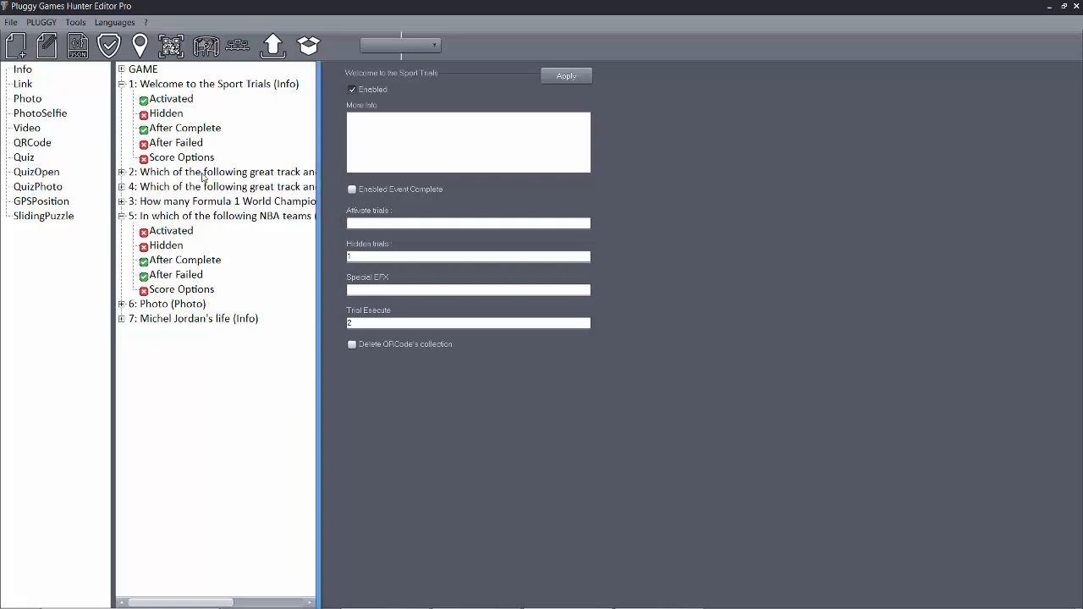
# Step: Examine the game's generated script through to the last trial and close the viewer
pyautogui.click(46, 49)
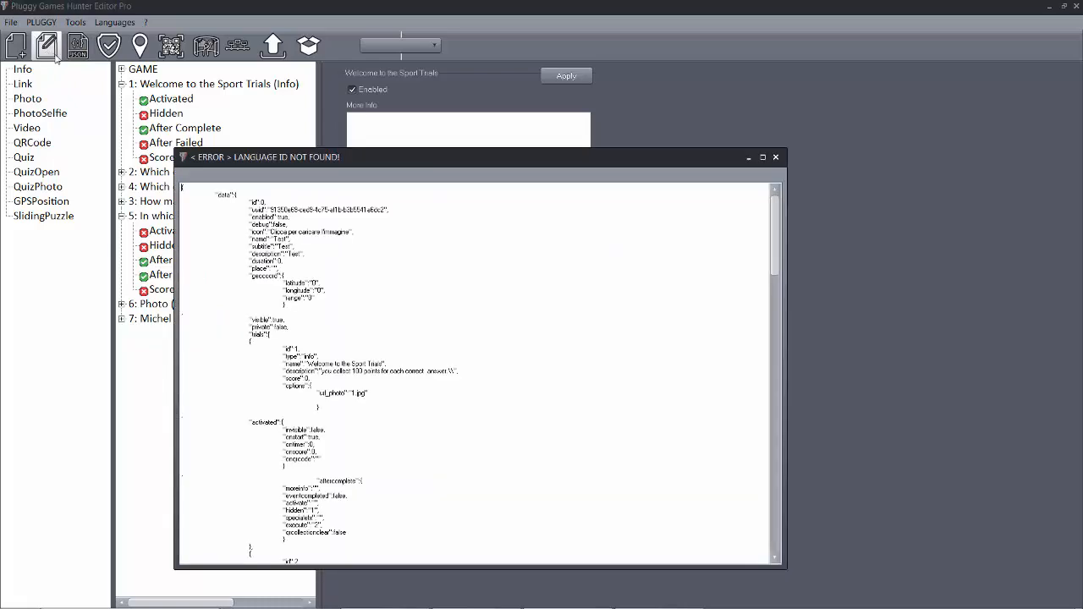
pyautogui.moveTo(773, 232); pyautogui.dragTo(761, 511)
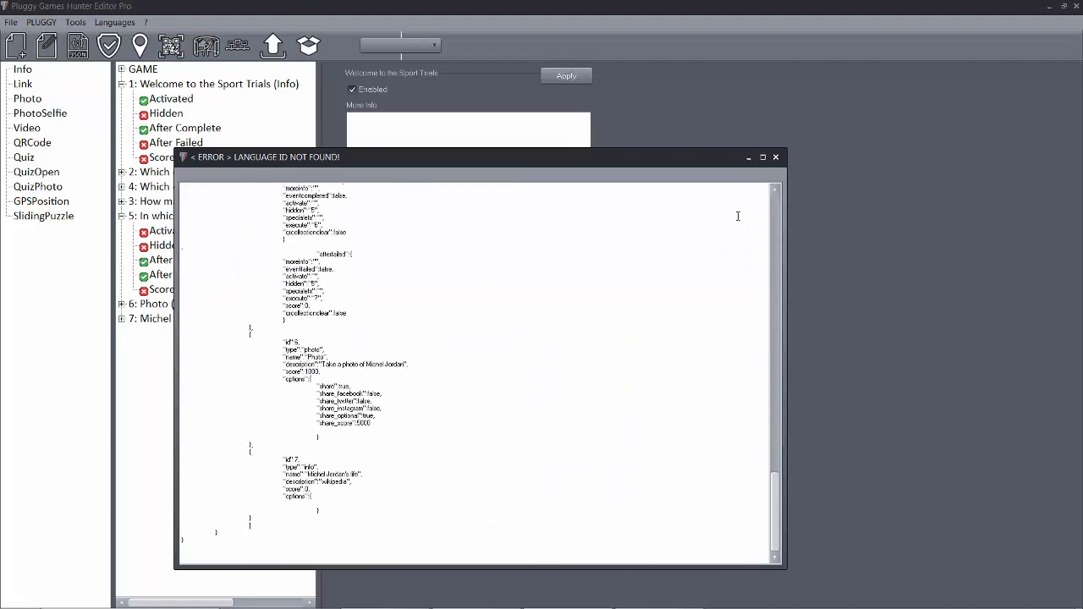
pyautogui.click(774, 157)
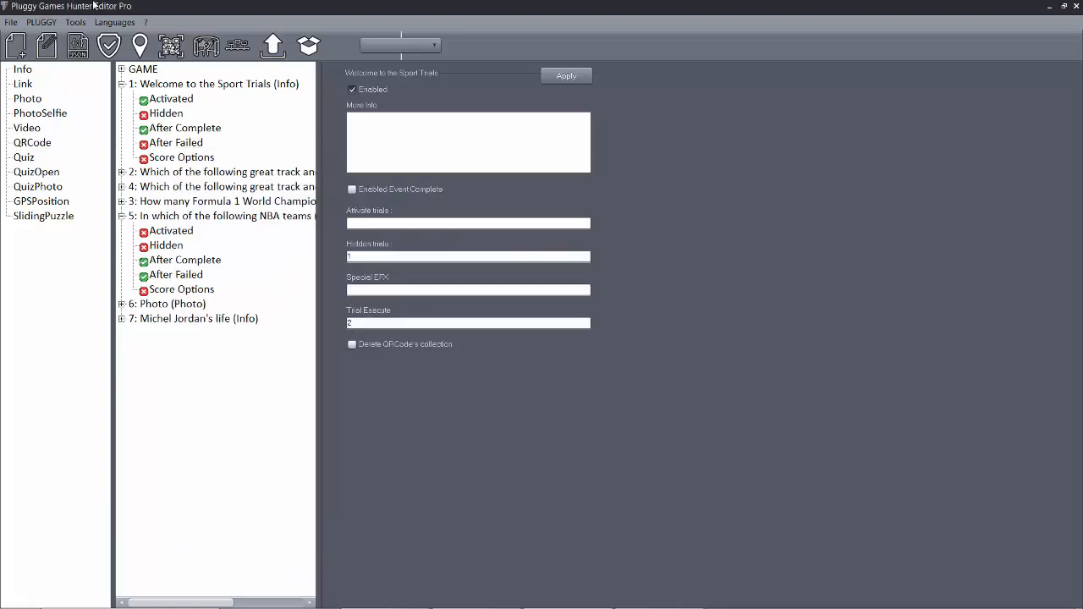
pyautogui.click(12, 22)
pyautogui.click(64, 160)
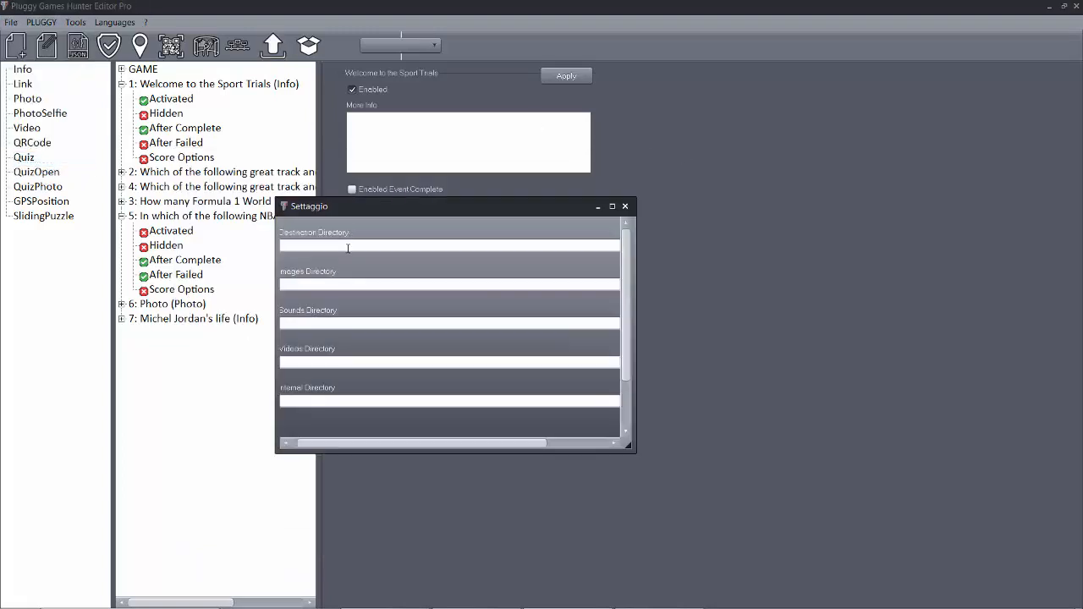
pyautogui.moveTo(627, 441); pyautogui.dragTo(776, 524)
pyautogui.moveTo(365, 208); pyautogui.dragTo(361, 156)
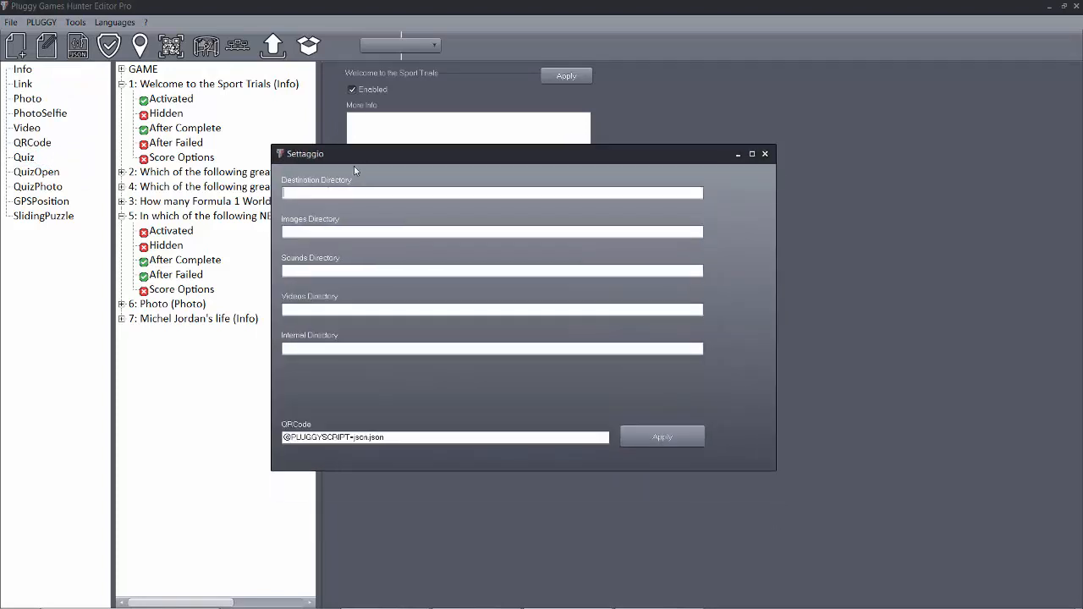
pyautogui.click(343, 192)
pyautogui.write('h')
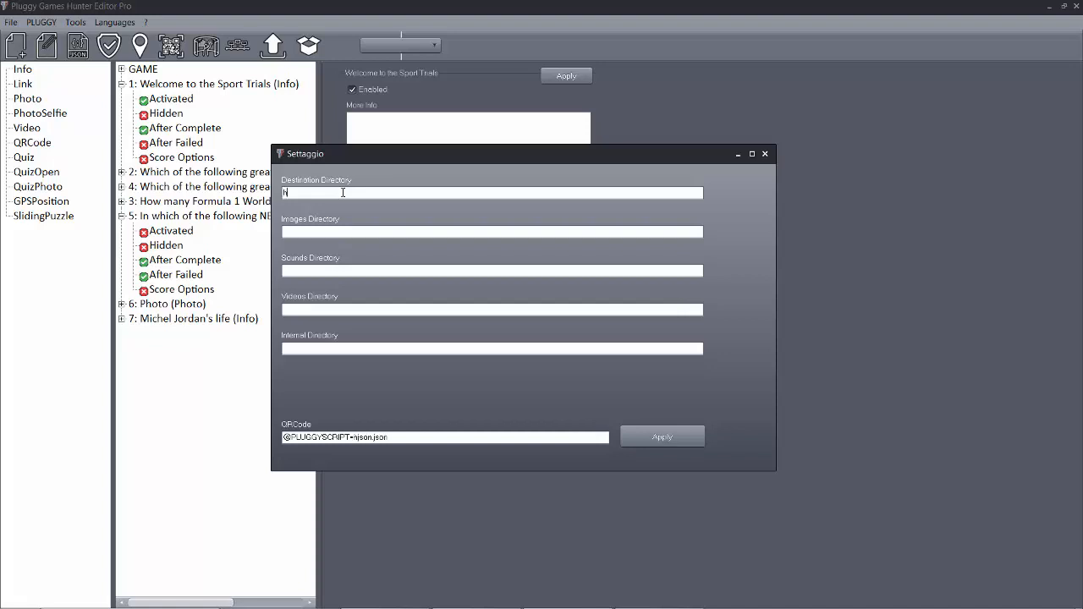
pyautogui.write('ttp://www.mywebsite.com')
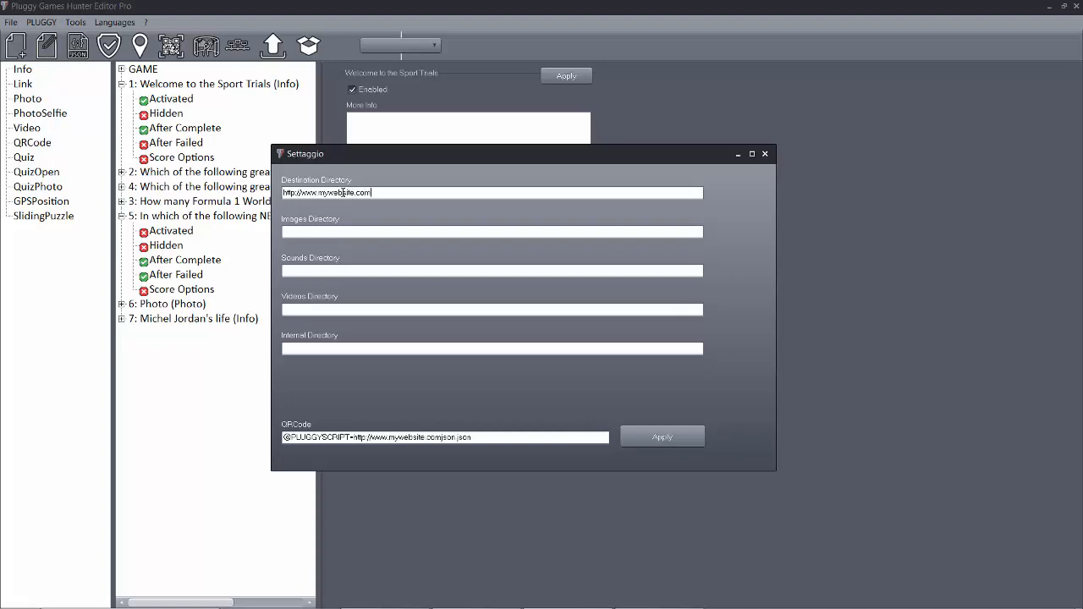
pyautogui.write('/sport/')
pyautogui.hotkey('ctrl', 'a')
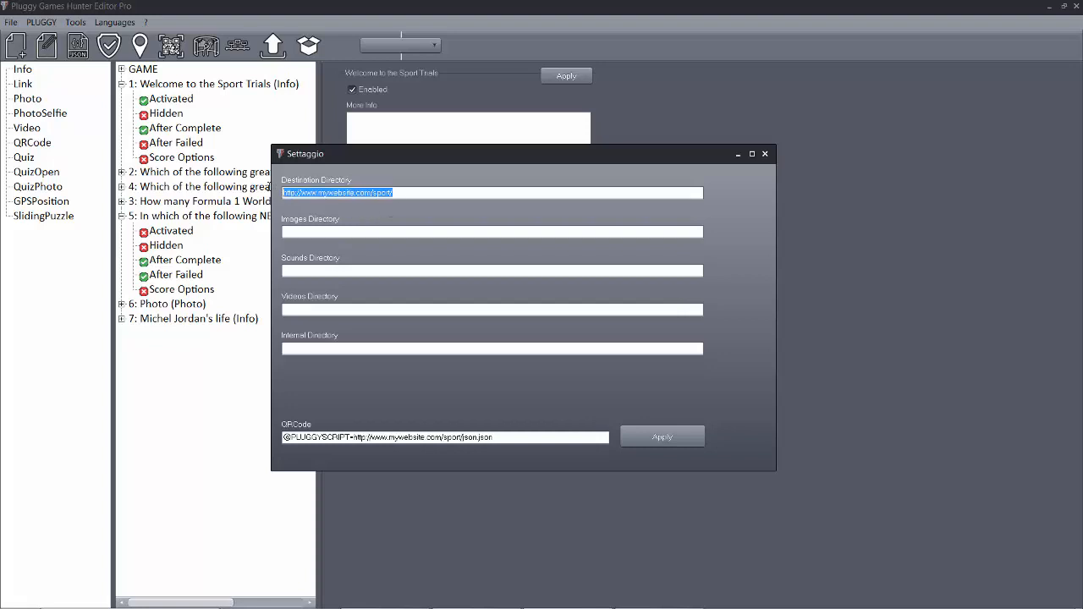
pyautogui.hotkey('ctrl', 'c')
pyautogui.click(325, 231)
pyautogui.hotkey('ctrl', 'v')
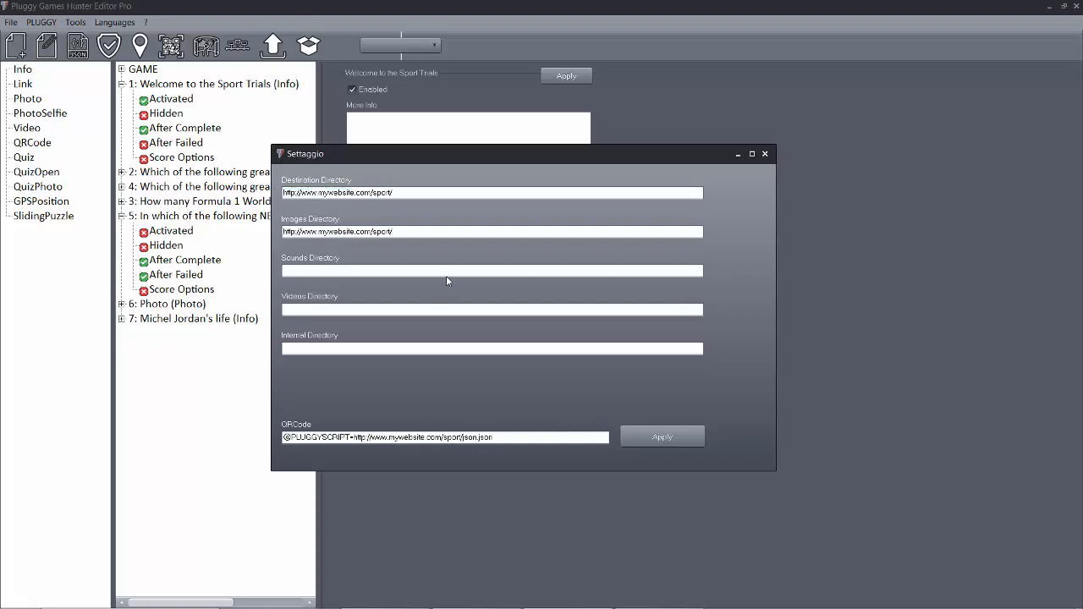
pyautogui.write('images/')
pyautogui.hotkey('ctrl', 'a')
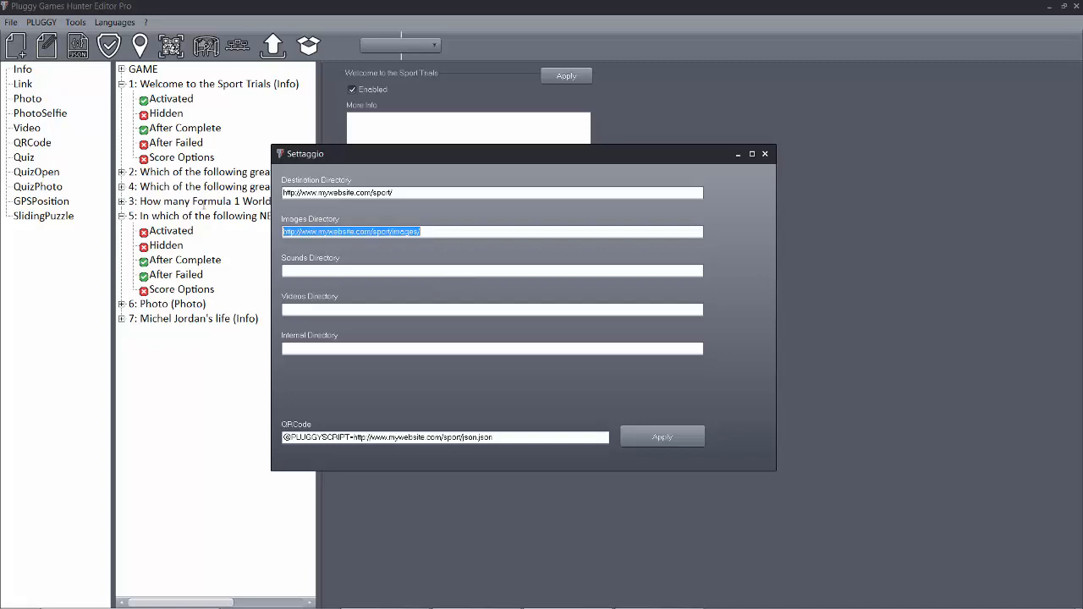
pyautogui.hotkey('ctrl', 'c')
pyautogui.click(413, 272)
pyautogui.hotkey('ctrl', 'v')
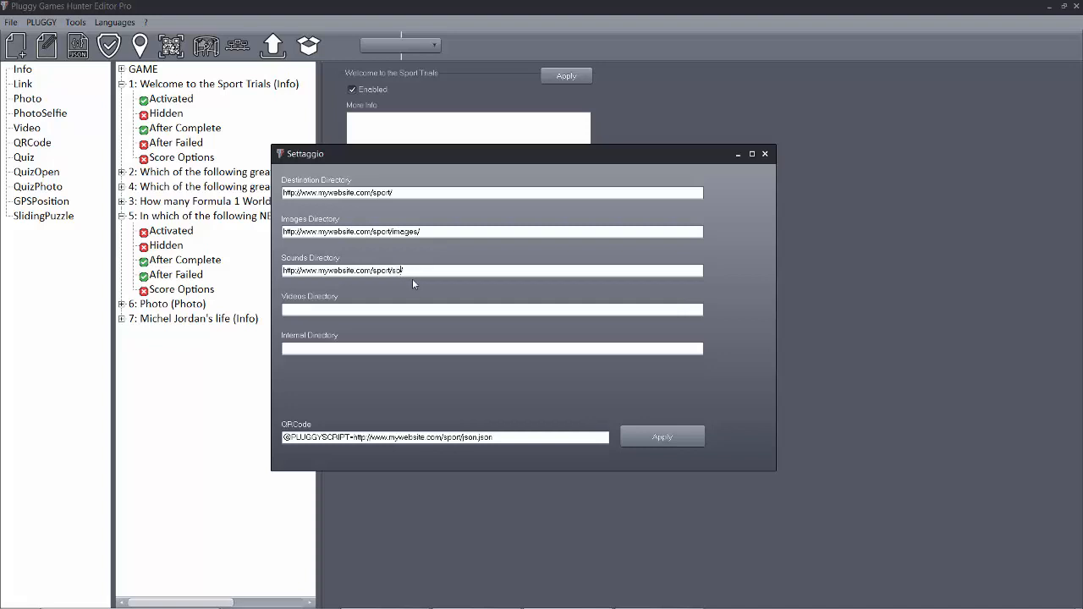
pyautogui.write('sounds/')
pyautogui.click(652, 438)
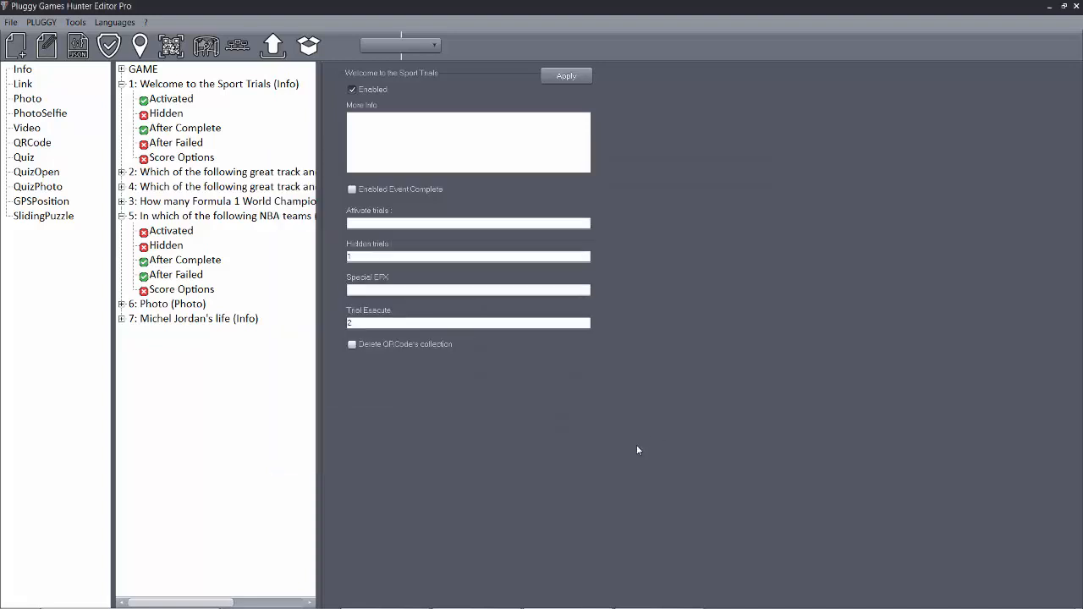
# Step: Regenerate the game's JSON with the new directories, check the trials' image addresses in it, and close the viewer
pyautogui.click(77, 44)
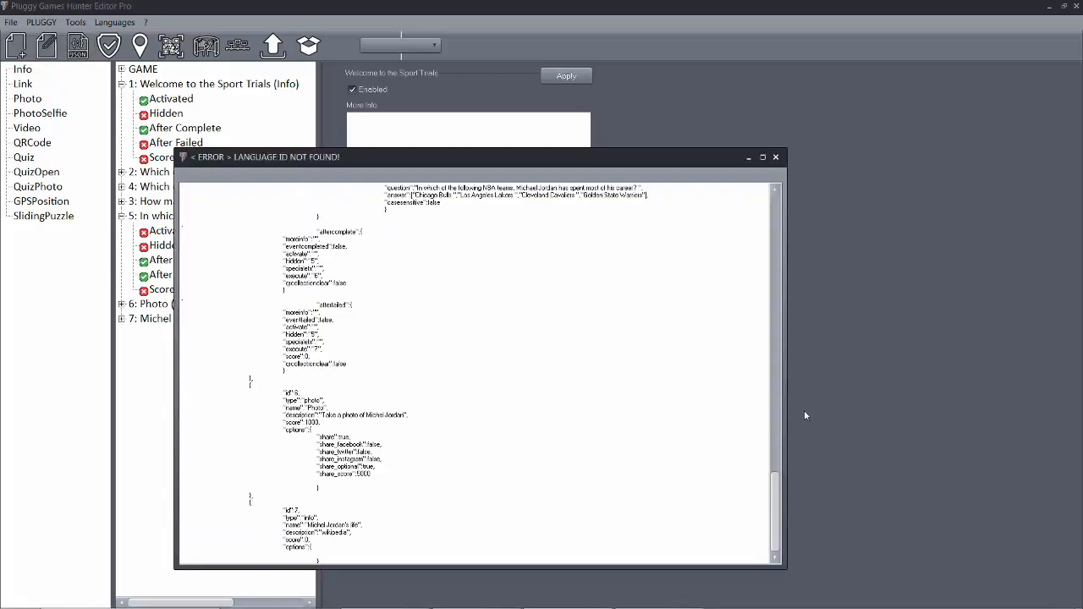
pyautogui.moveTo(775, 478); pyautogui.dragTo(770, 224)
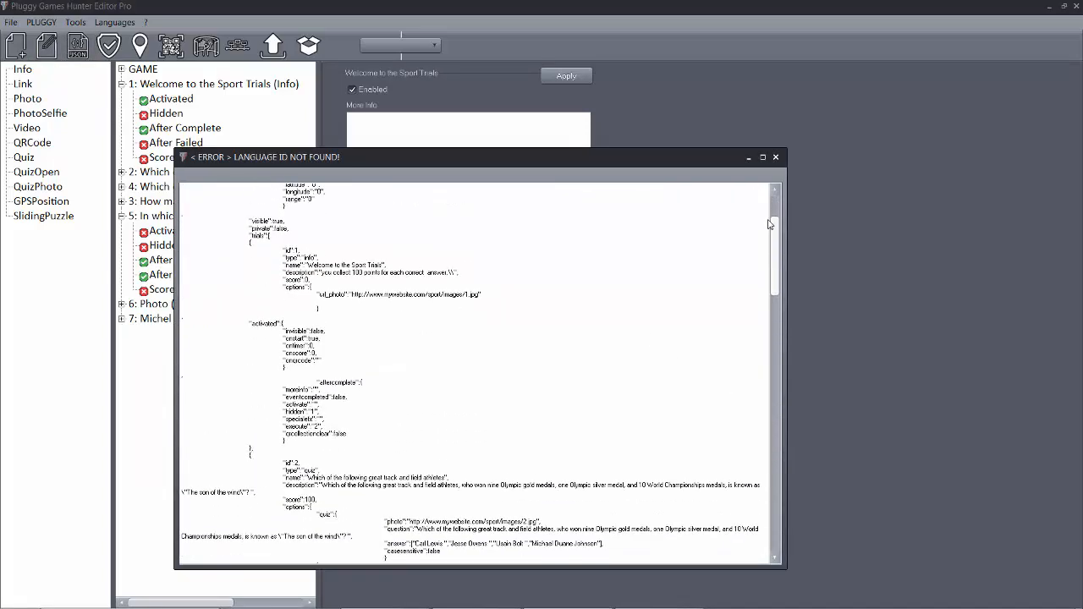
pyautogui.scroll(-1, 769, 224)
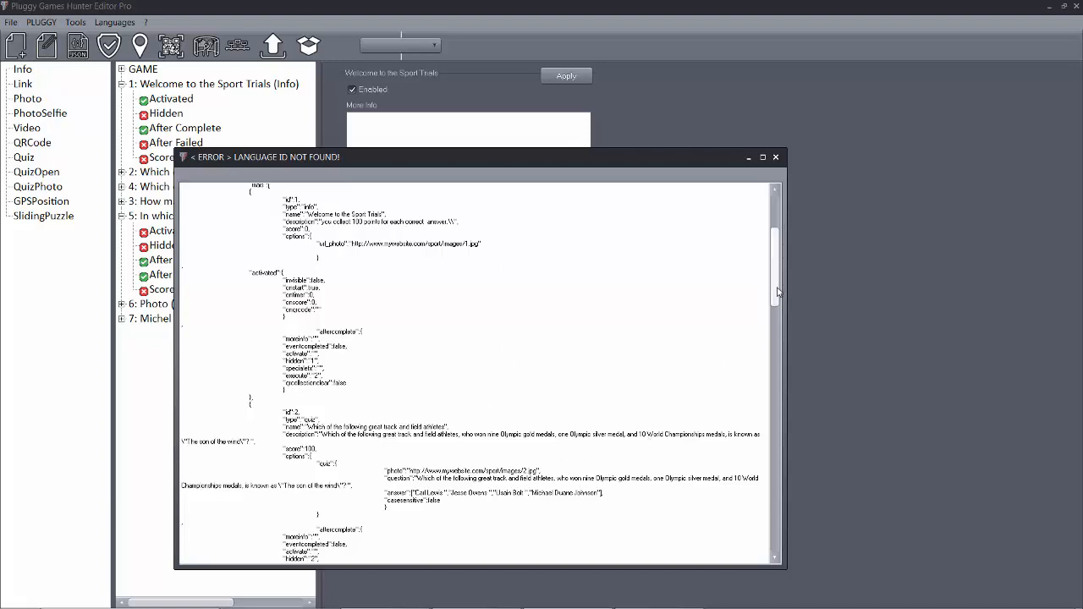
pyautogui.scroll(-7, 778, 288)
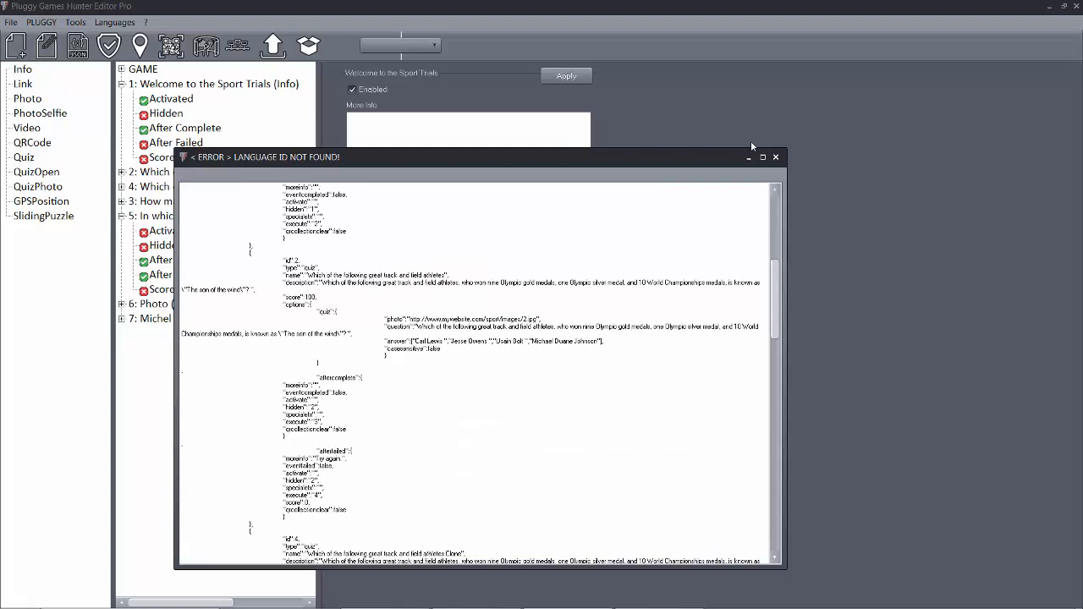
pyautogui.click(775, 157)
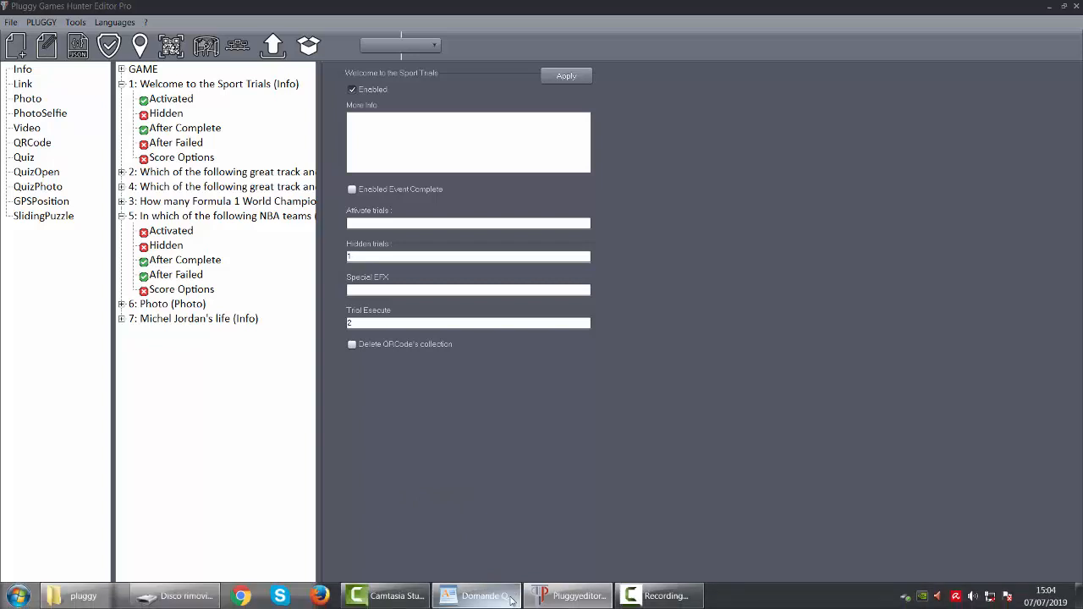
# Step: Create the game package in the E: drive's prova\package folder with Create zip file enabled and no password
pyautogui.click(544, 599)
pyautogui.moveTo(504, 396); pyautogui.dragTo(577, 454)
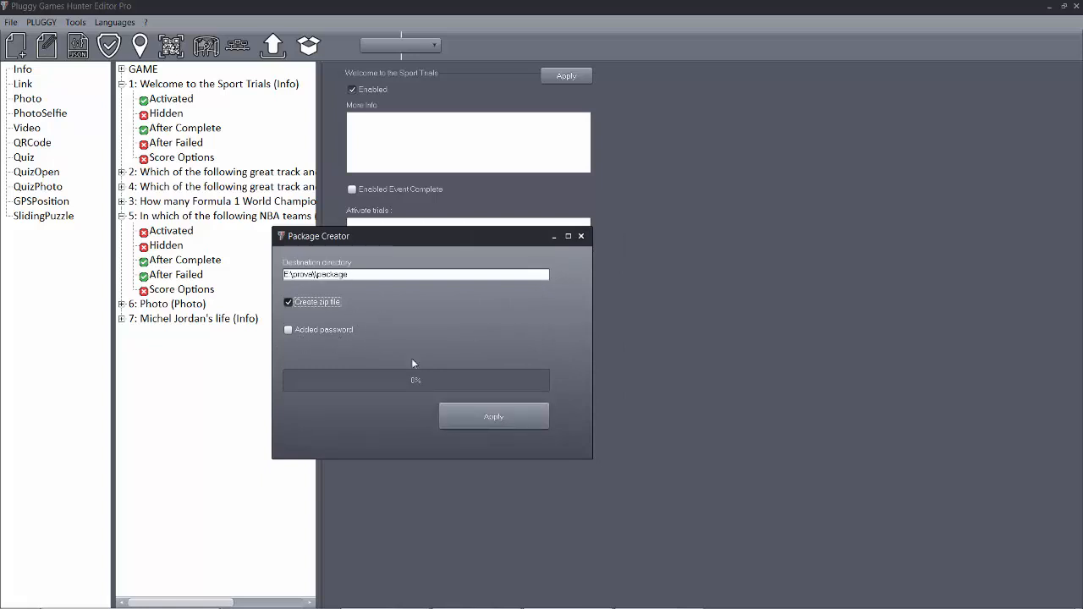
pyautogui.click(501, 423)
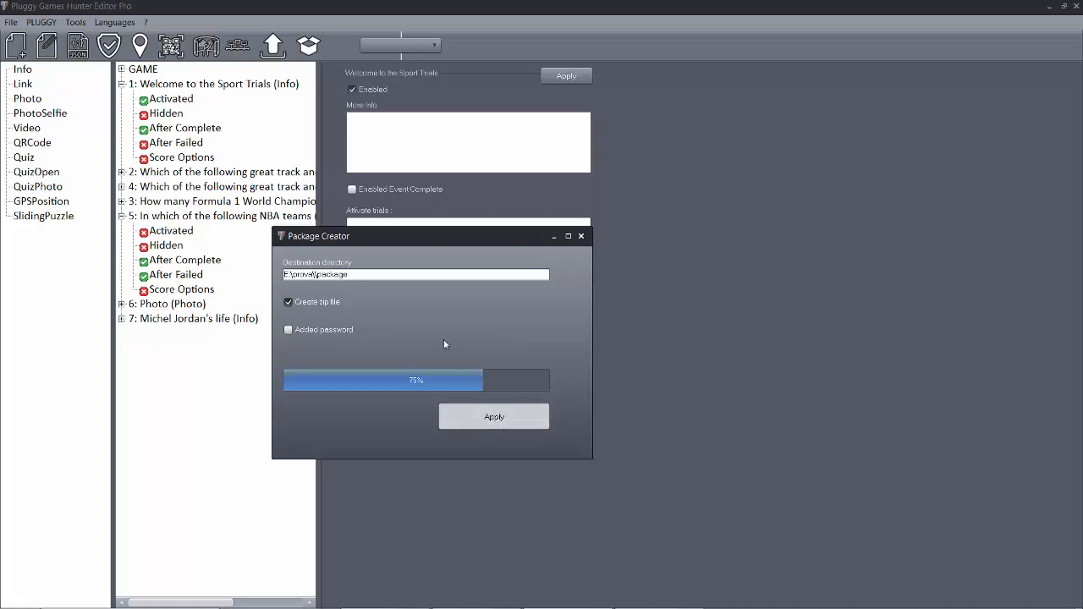
pyautogui.click(563, 354)
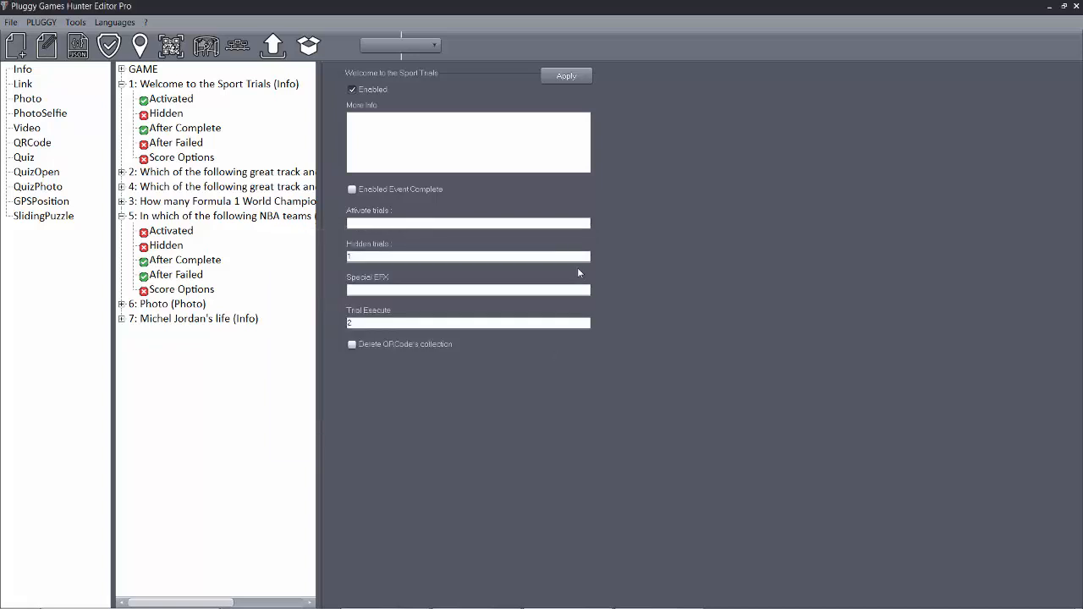
# Step: Reopen the game parameters to check the directory addresses and QRCode script string, and close them
pyautogui.click(11, 22)
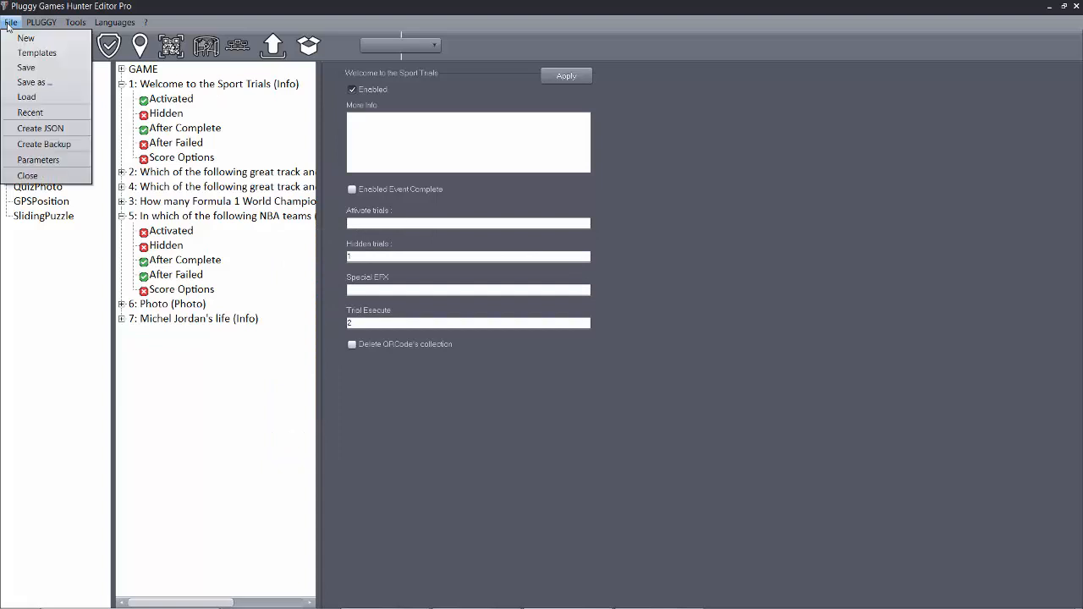
pyautogui.click(45, 160)
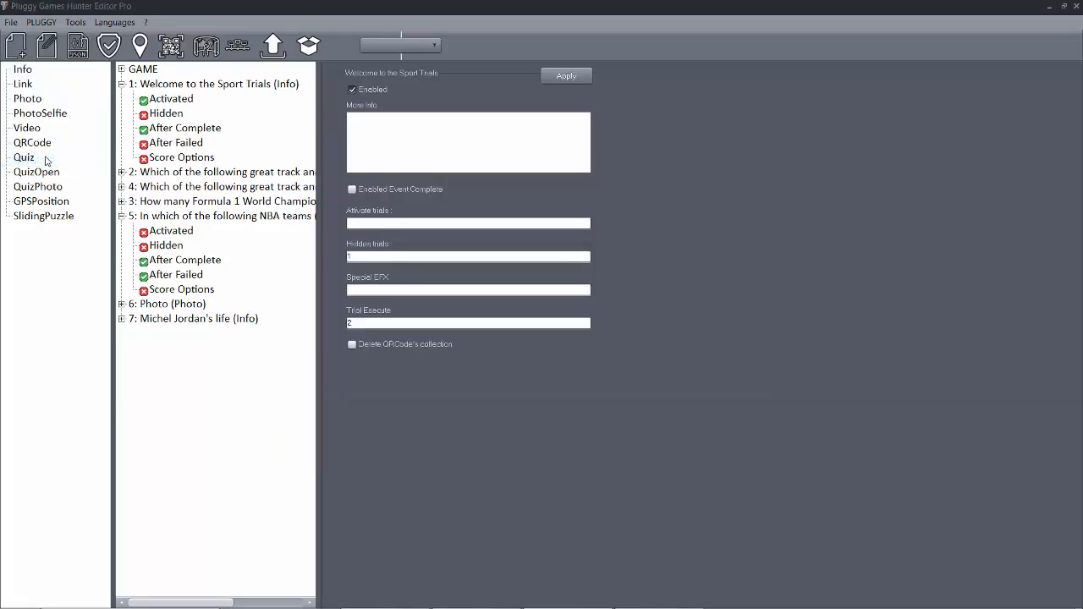
pyautogui.click(571, 597)
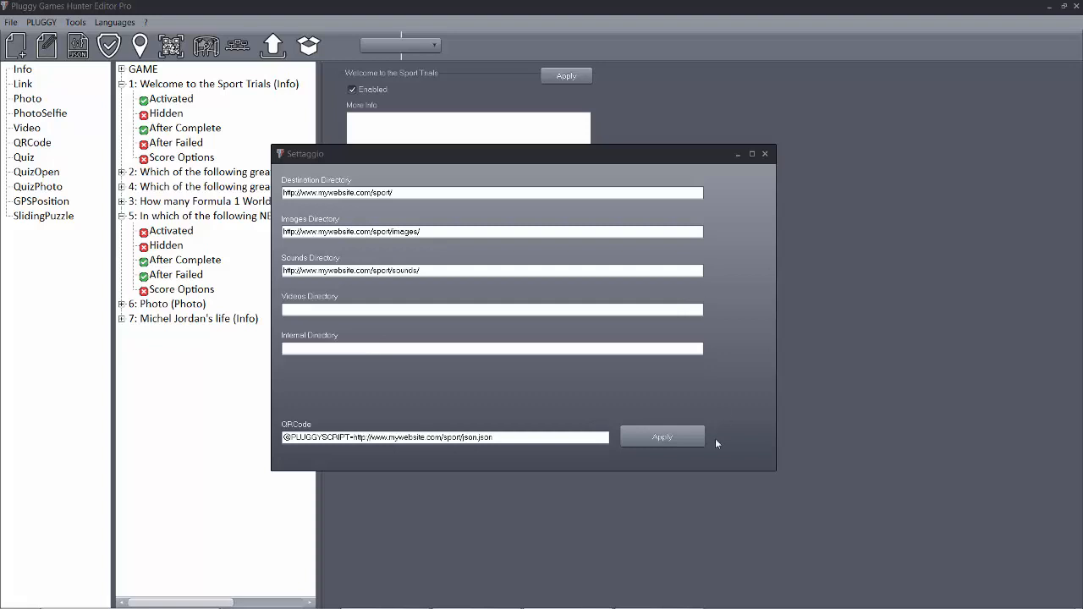
pyautogui.click(764, 154)
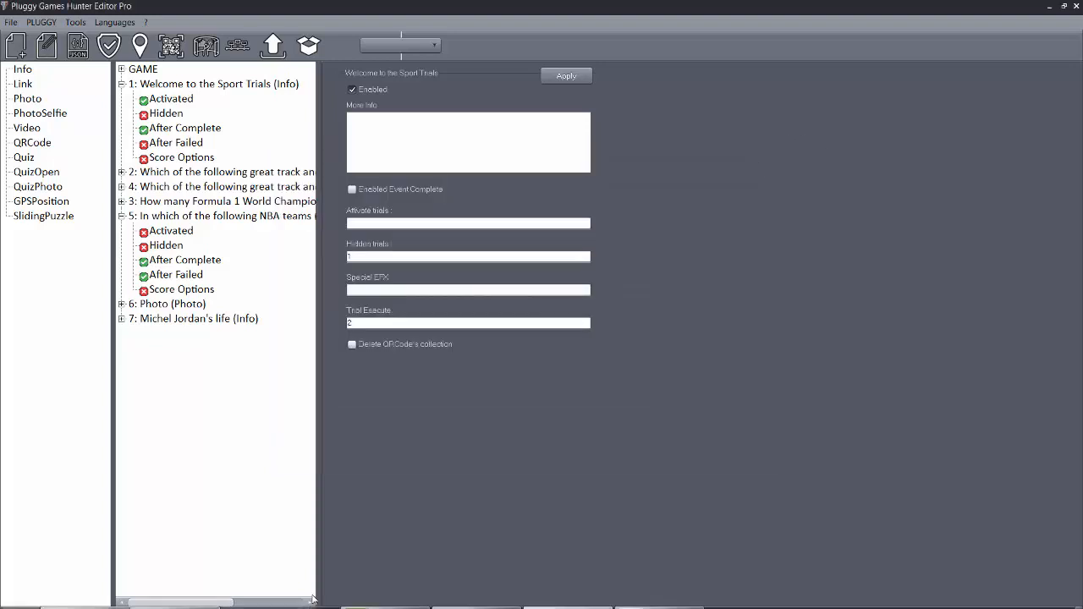
# Step: Switch to Windows Explorer, inspect the exported files in the prova\package folder on the E: drive, and open script.txt
pyautogui.click(180, 595)
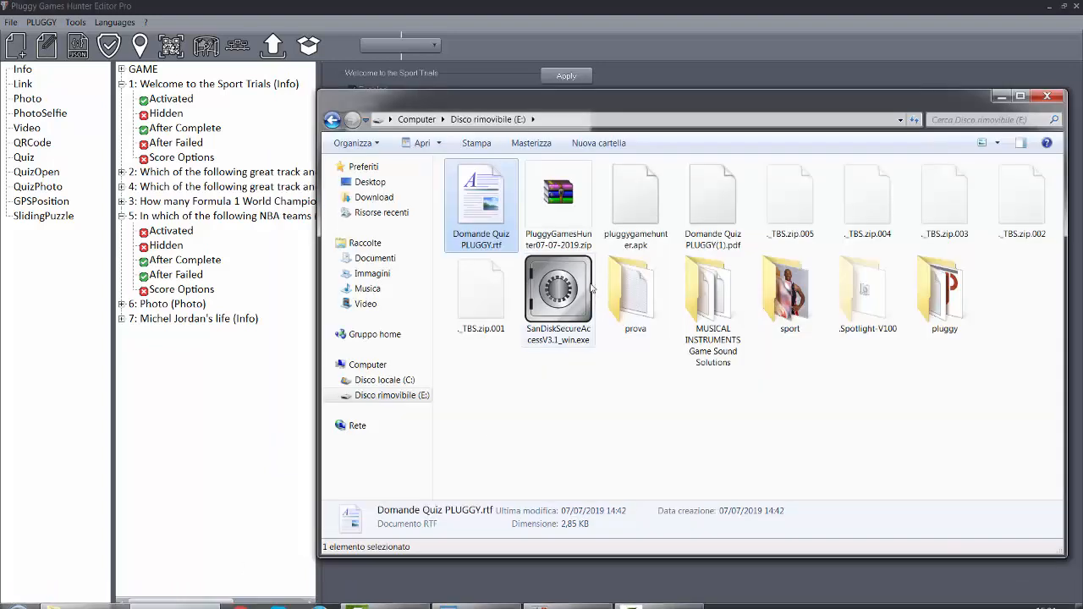
pyautogui.doubleClick(636, 292)
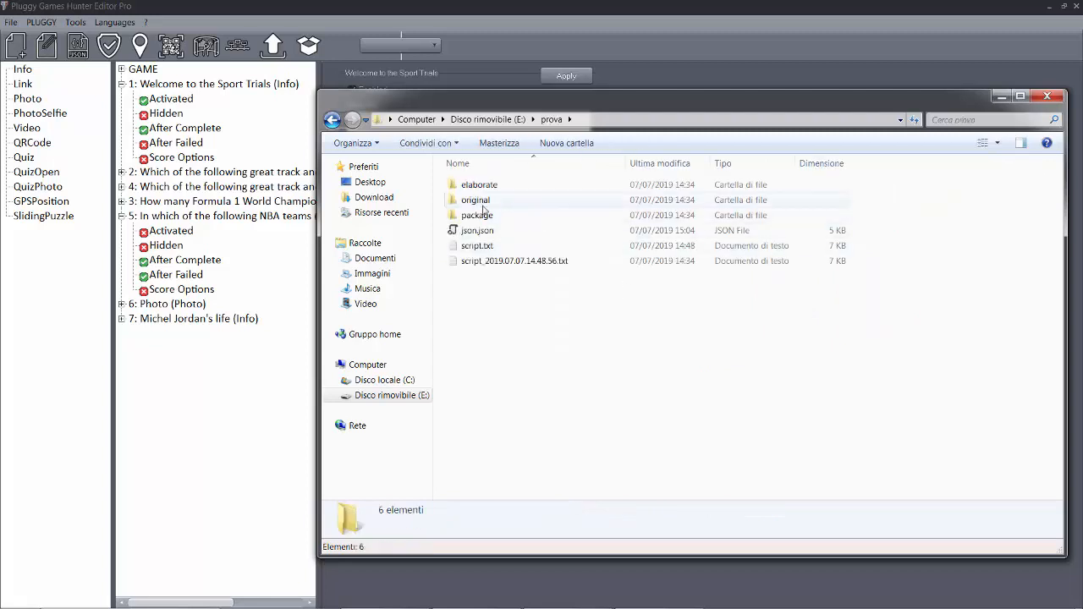
pyautogui.doubleClick(475, 216)
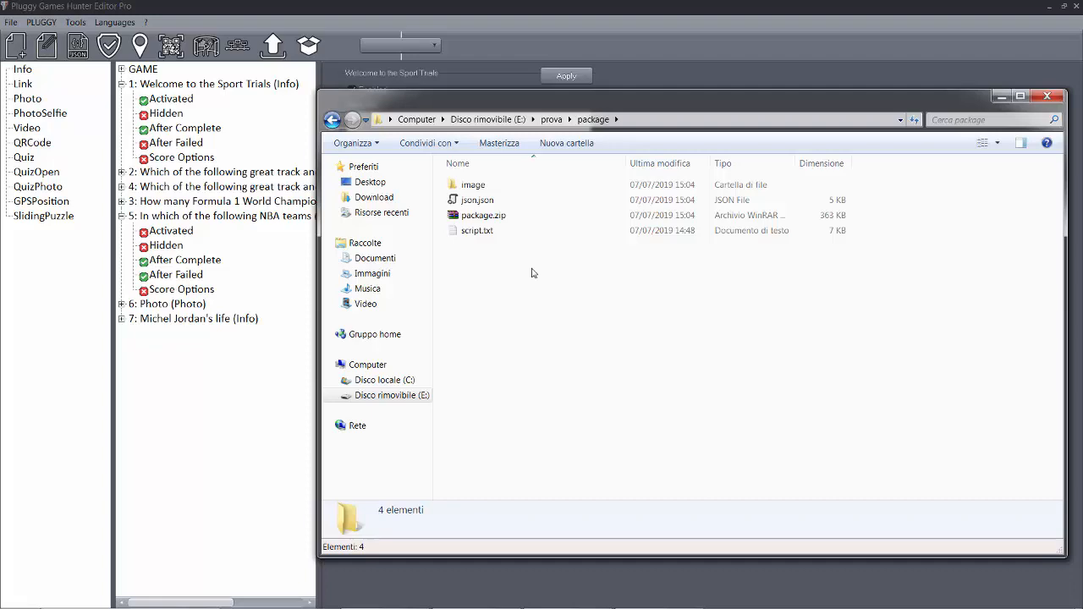
pyautogui.doubleClick(477, 231)
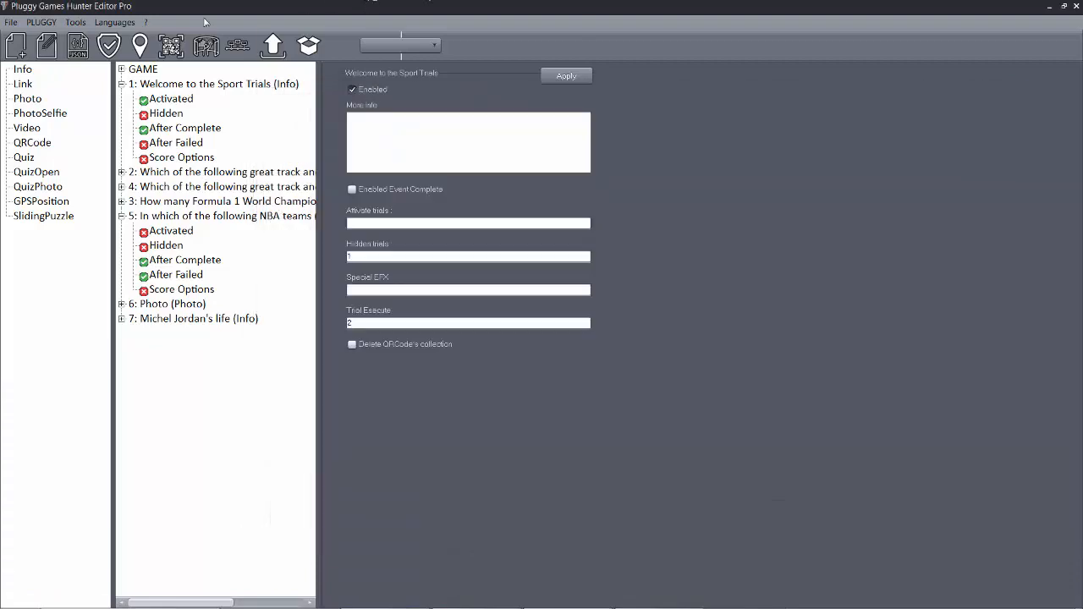
# Step: Save the sport quiz game project in Pluggy Games Hunter Editor Pro
pyautogui.click(11, 22)
pyautogui.click(26, 68)
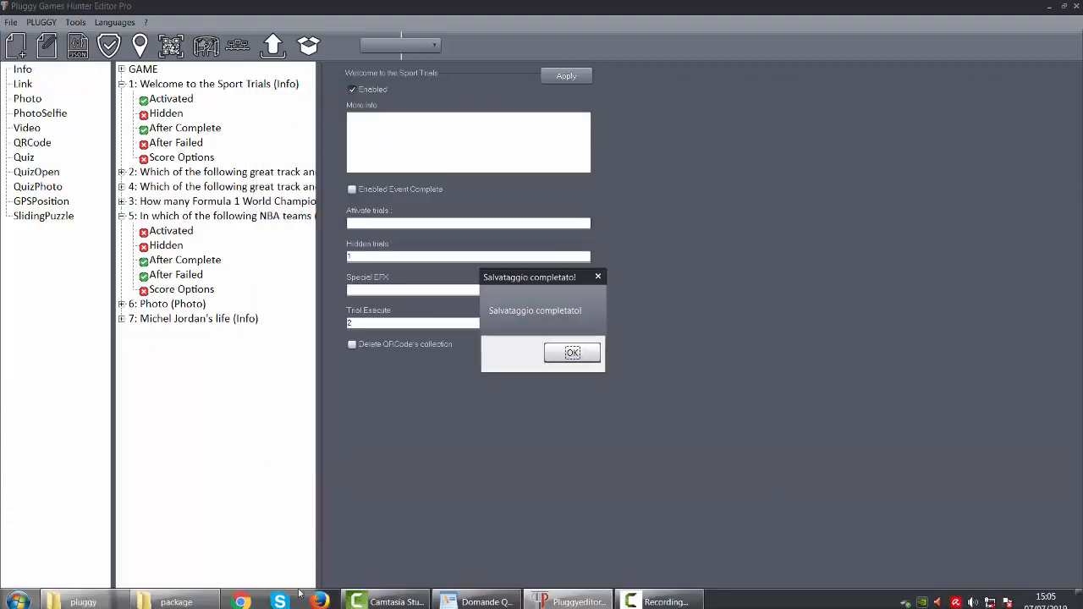
# Step: Close the save confirmation, switch to Windows Explorer, and review script.txt in the prova folder on the E: drive
pyautogui.click(577, 352)
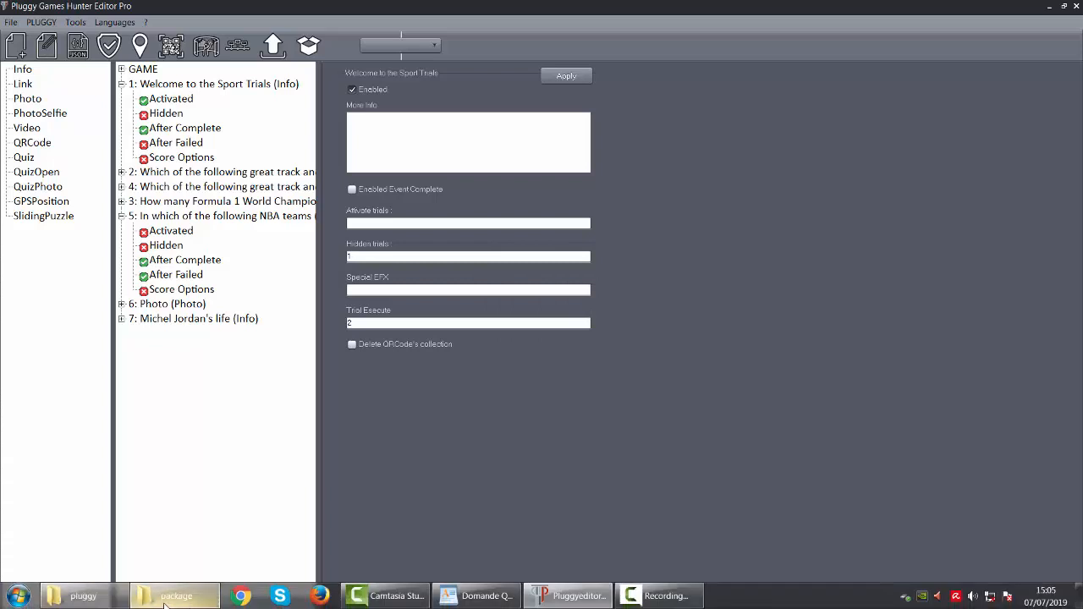
pyautogui.moveTo(155, 599)
pyautogui.click(205, 526)
pyautogui.click(551, 119)
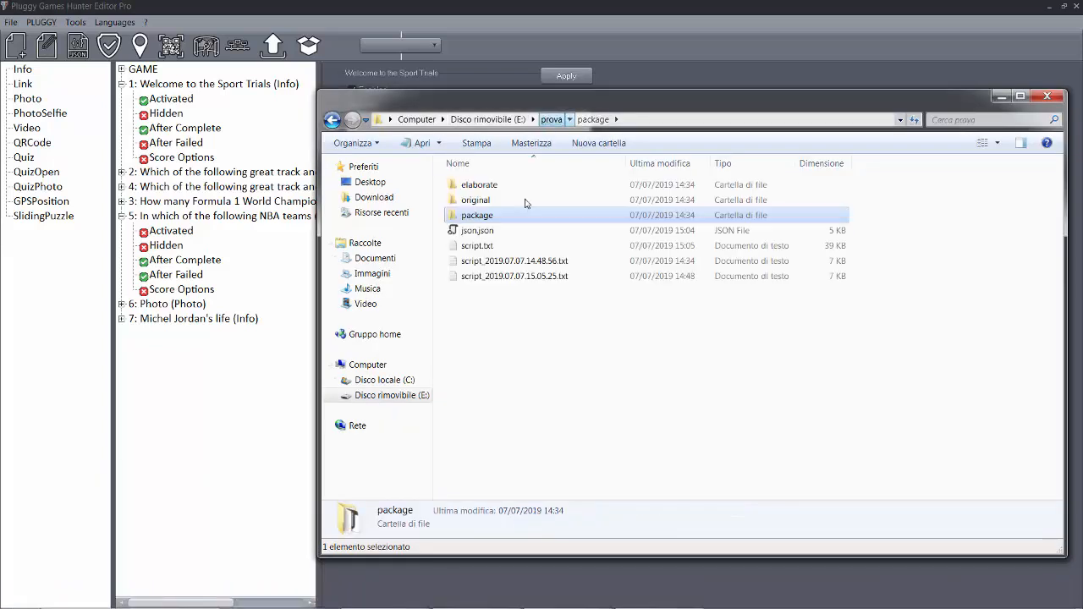
pyautogui.doubleClick(486, 246)
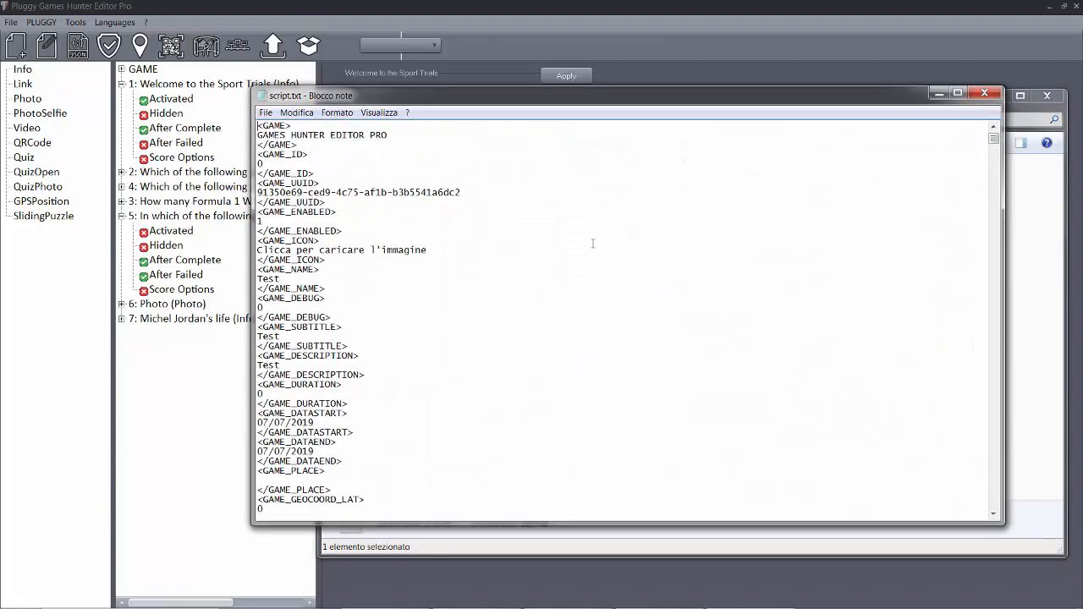
pyautogui.moveTo(993, 136); pyautogui.dragTo(1027, 279)
pyautogui.click(984, 93)
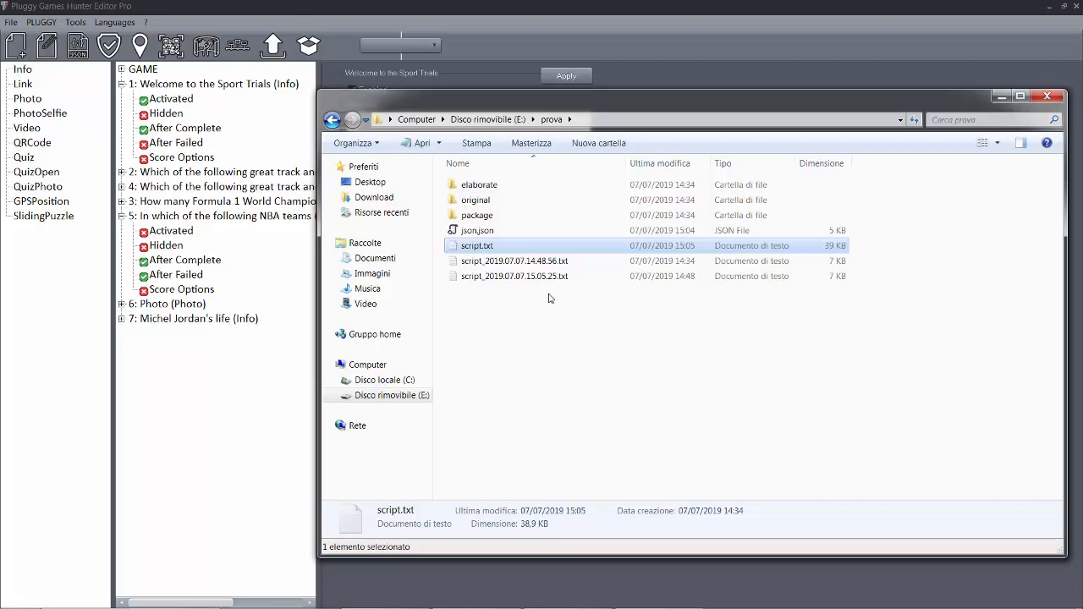
# Step: Check the contents of prova's original and elaborate folders, displaying the elaborate folder's images as thumbnails
pyautogui.doubleClick(494, 203)
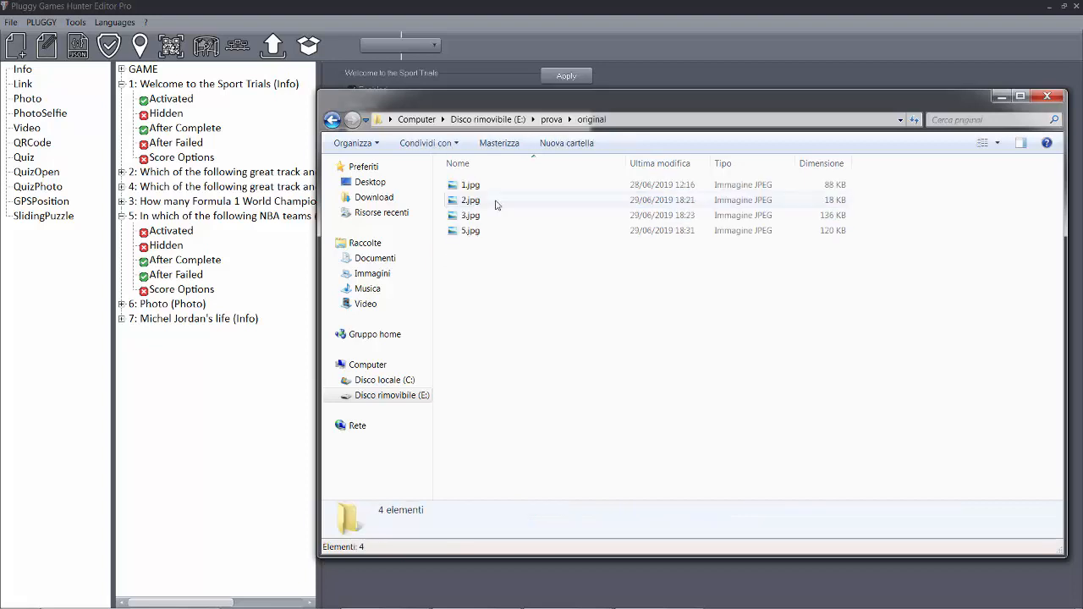
pyautogui.press('BackSpace')
pyautogui.doubleClick(496, 185)
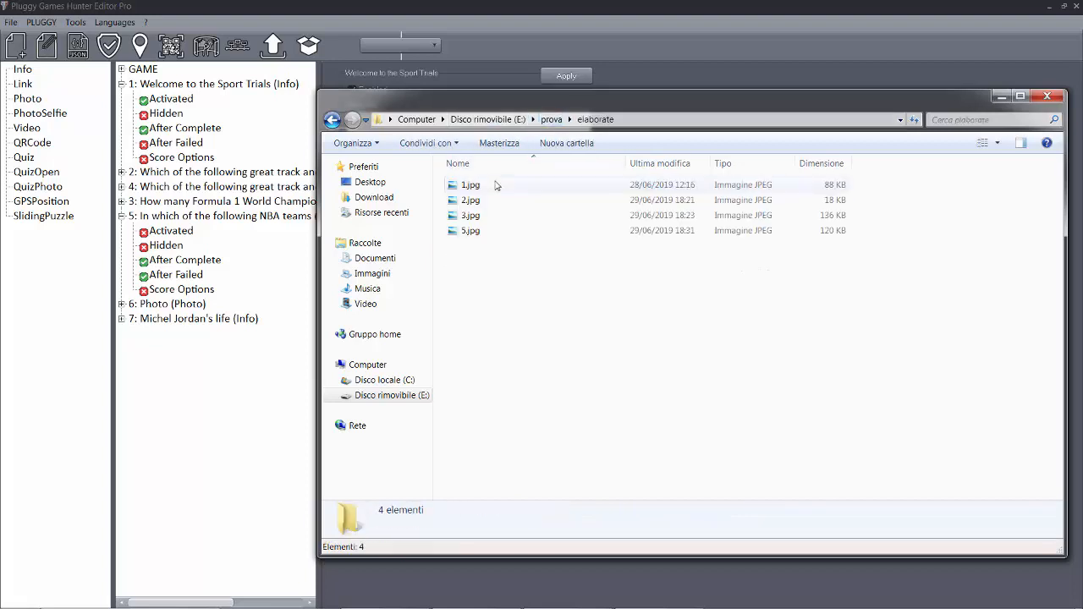
pyautogui.rightClick(733, 300)
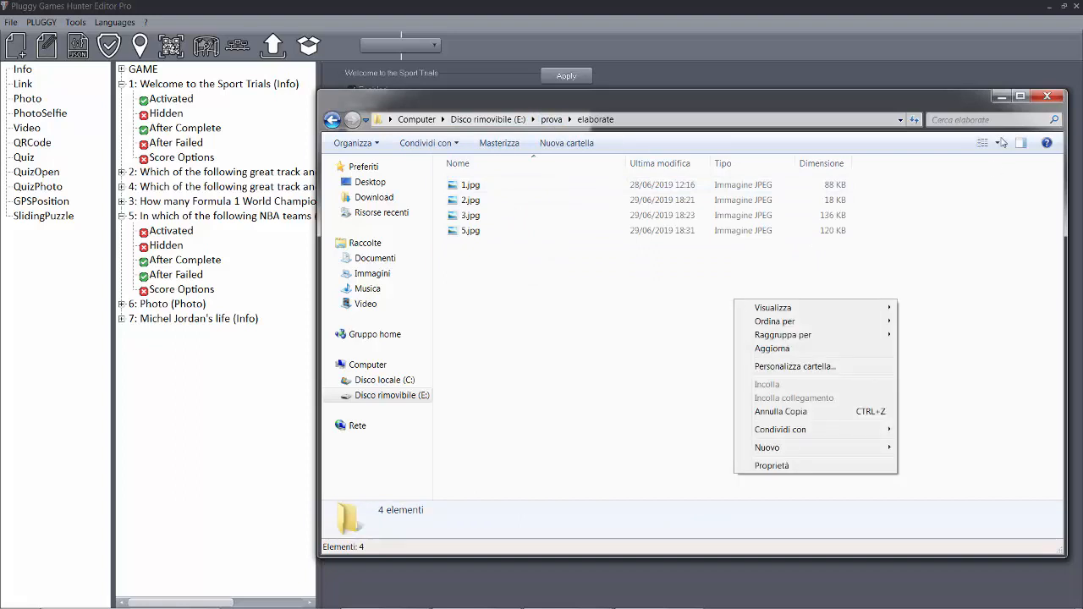
pyautogui.click(998, 142)
pyautogui.click(1028, 67)
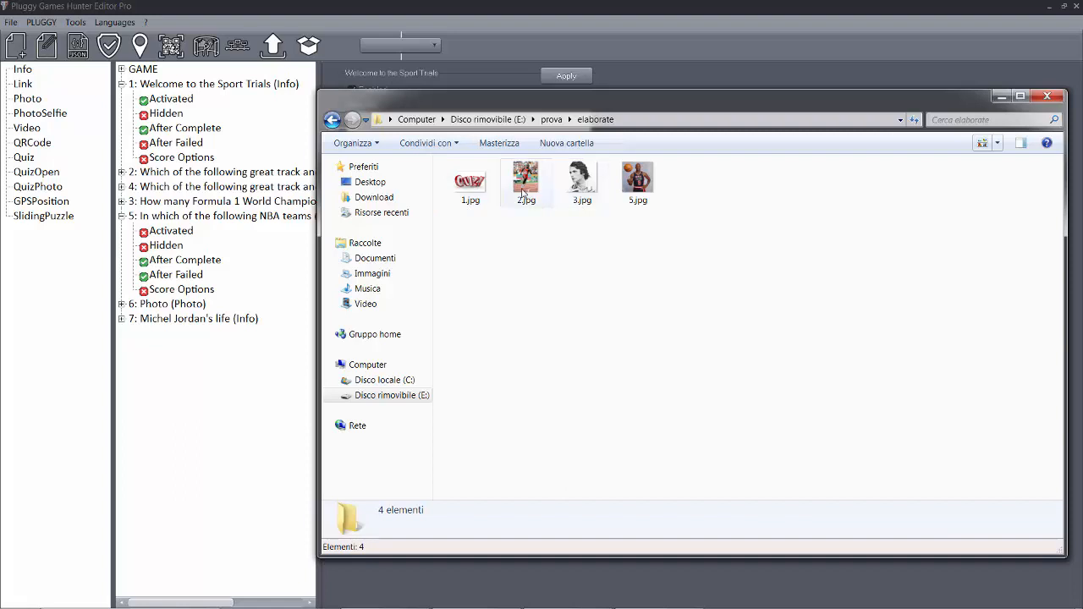
# Step: Check the pixel dimensions of 1.jpg, 2.jpg, 3.jpg and 5.jpg in the elaborate folder, and return to Pluggy Games Hunter Editor Pro
pyautogui.click(474, 200)
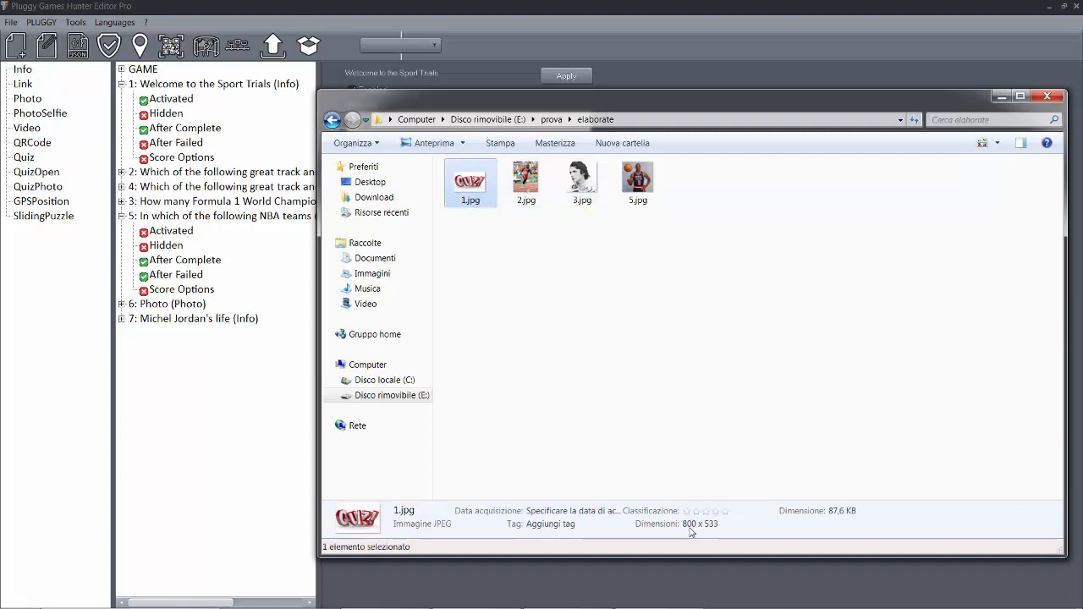
pyautogui.click(539, 186)
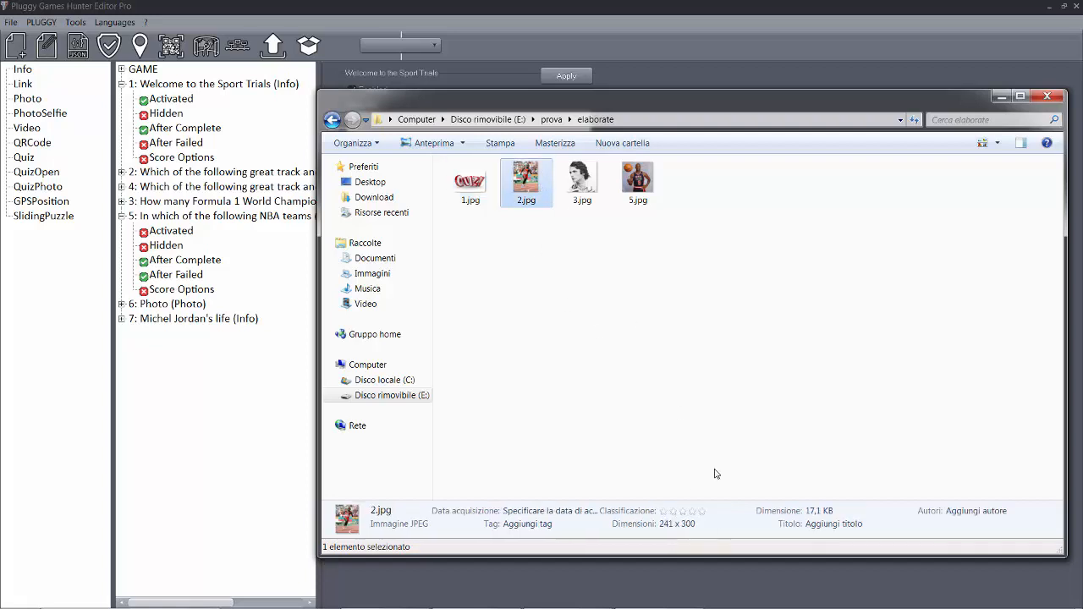
pyautogui.click(586, 184)
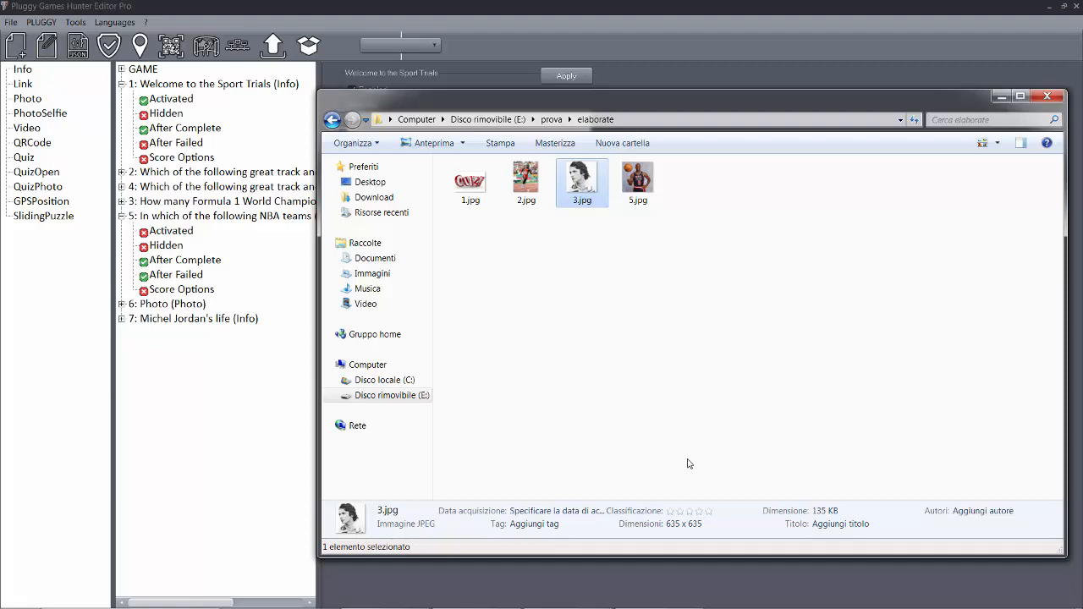
pyautogui.click(640, 178)
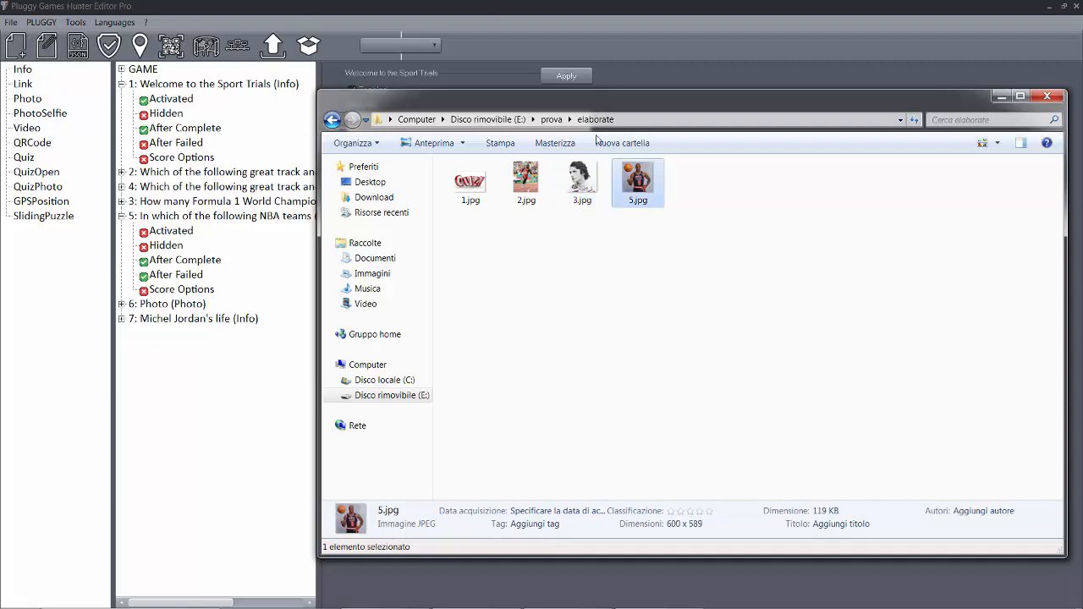
pyautogui.click(454, 5)
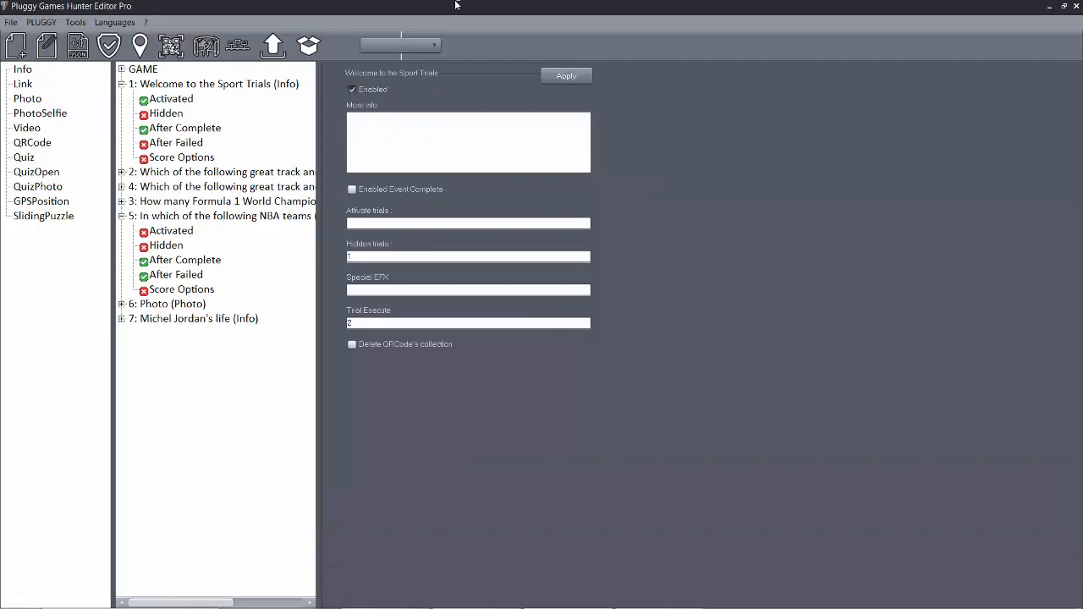